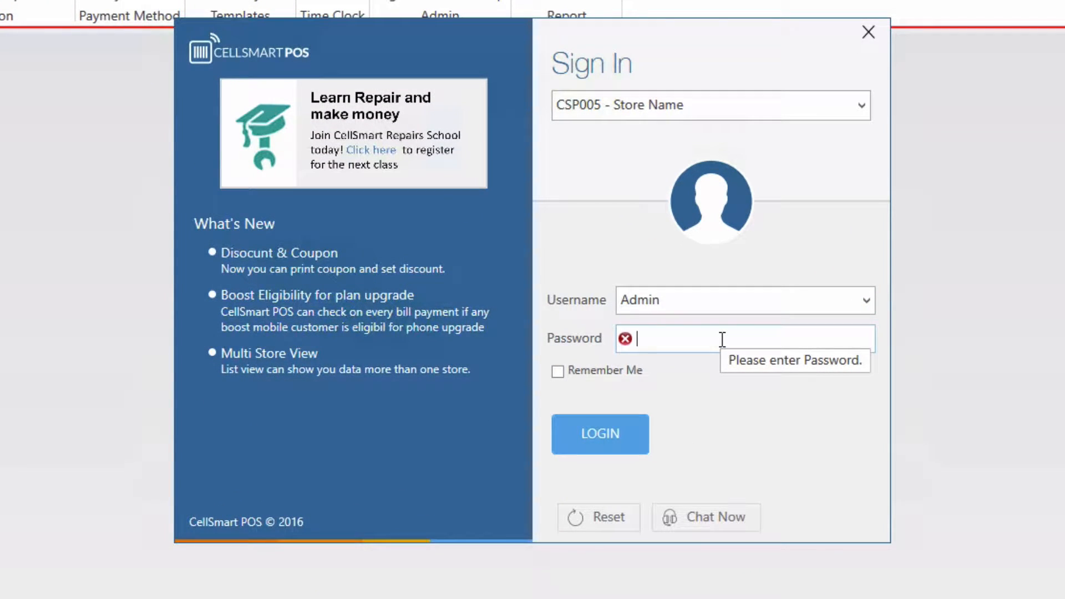
- Log in to CellSmart POS with the admin password
{"action": "type", "text": "123456"}
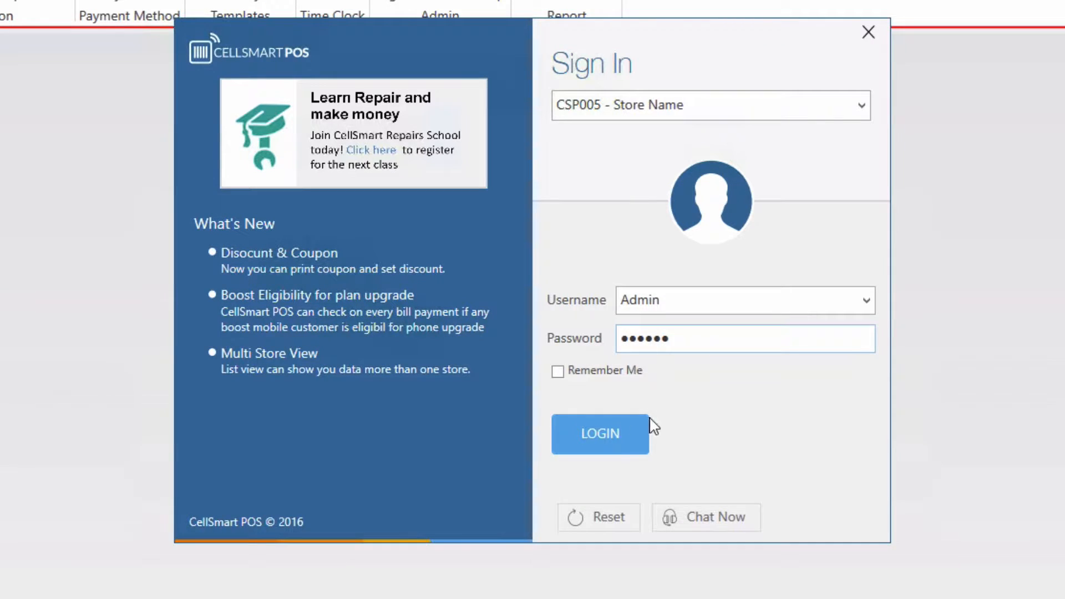
{"action": "left_click", "coordinate": [598, 423]}
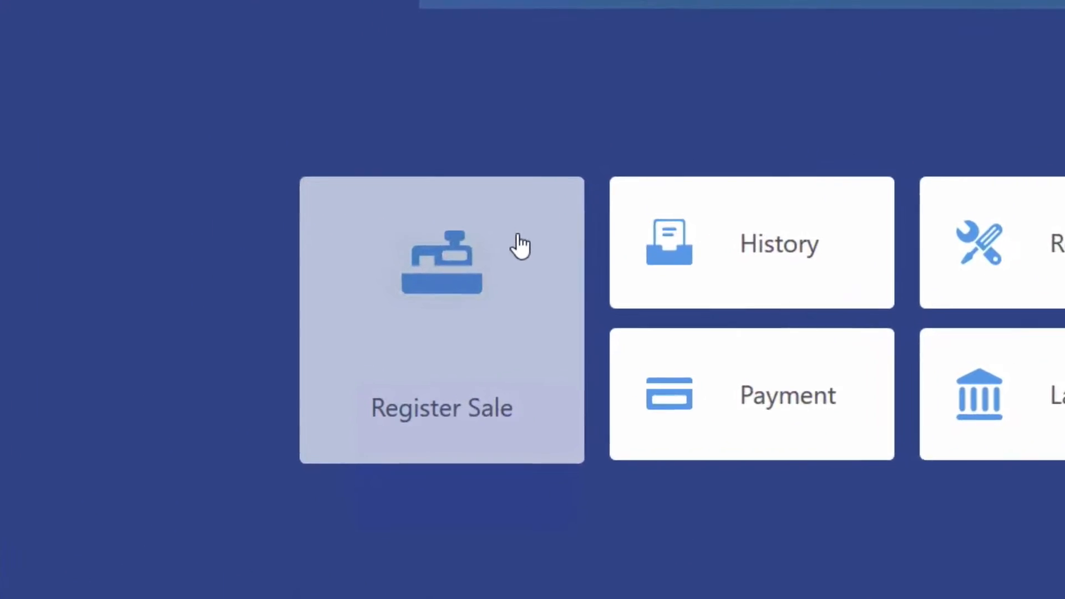
{"action": "left_click", "coordinate": [520, 245]}
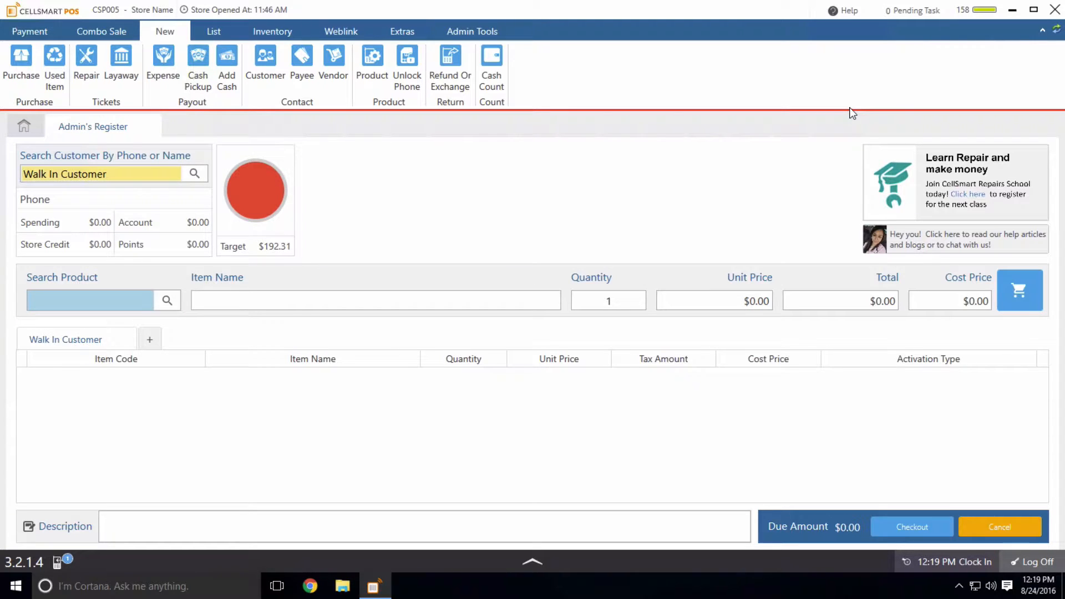
{"action": "key", "text": "Return"}
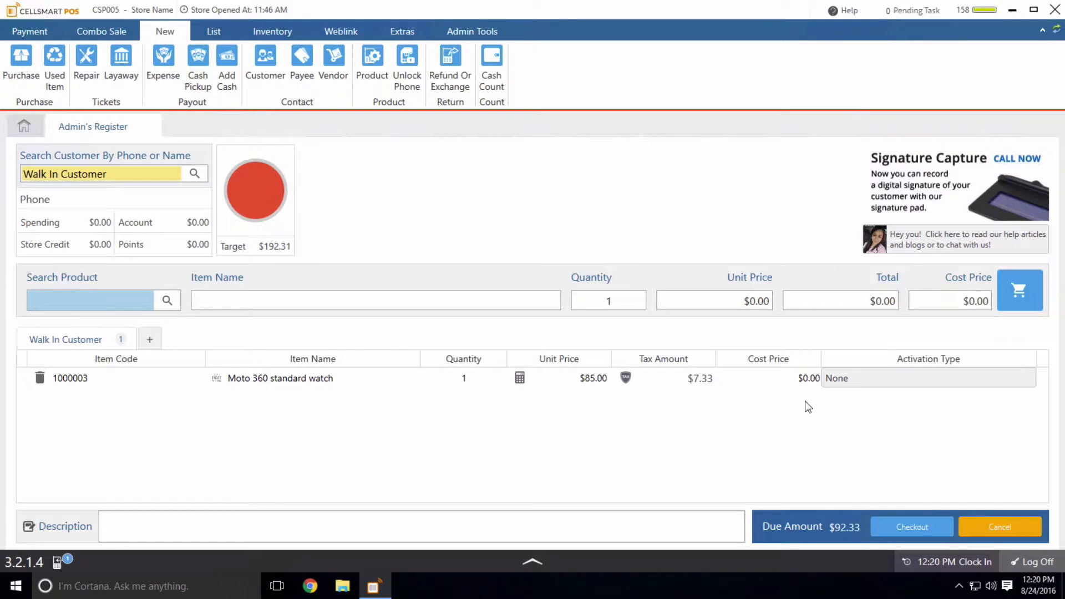
- Check out the watch sale with a $92.33 cash payment
{"action": "left_click", "coordinate": [910, 525]}
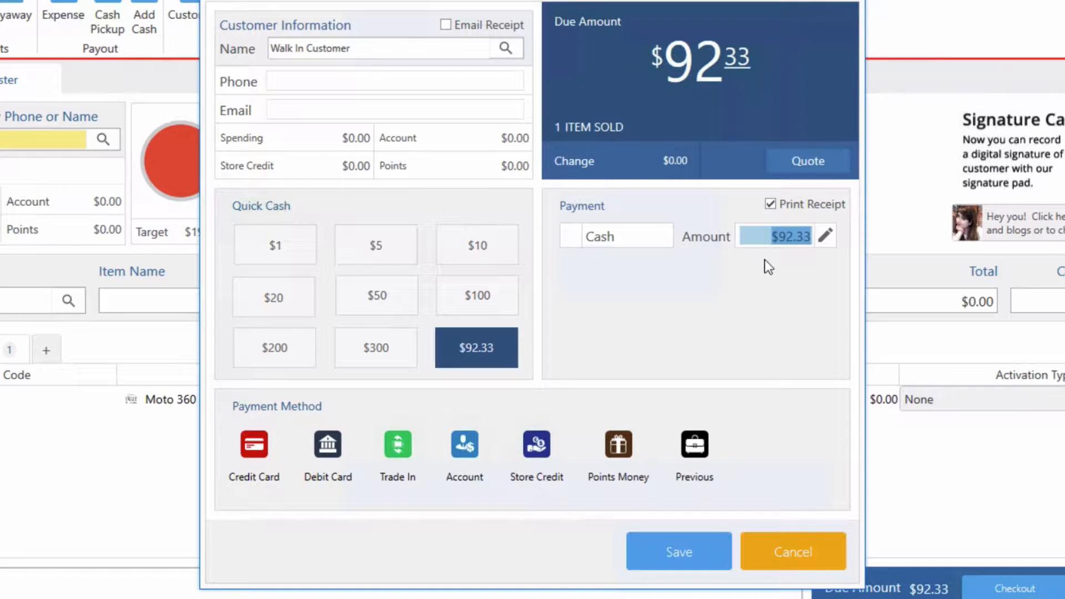
{"action": "left_click", "coordinate": [685, 550]}
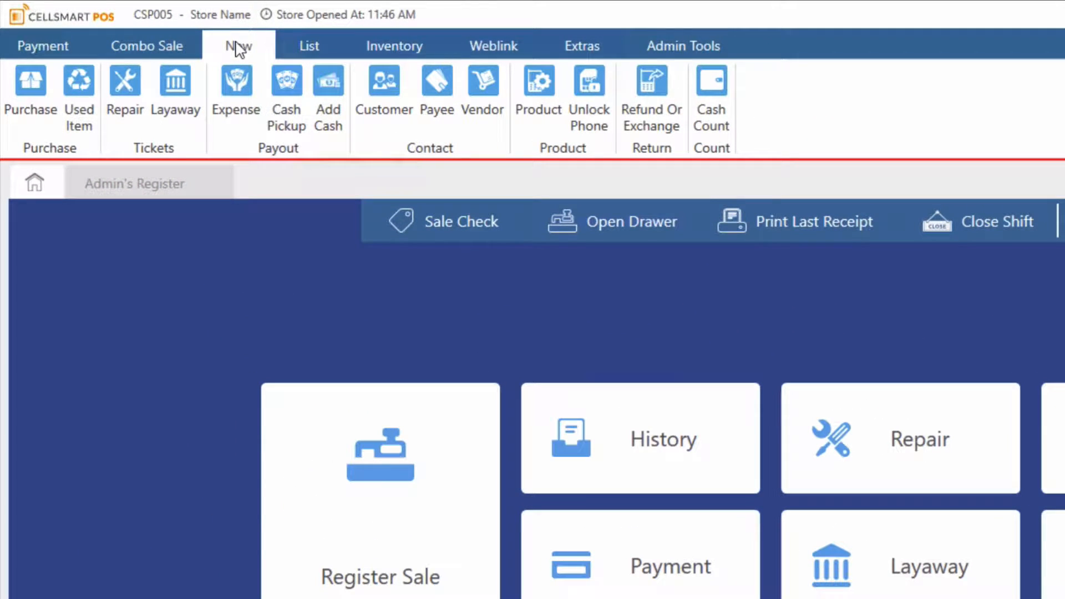
- Create a new product named 'iphone 4' with a generated SKU
{"action": "left_click", "coordinate": [536, 94]}
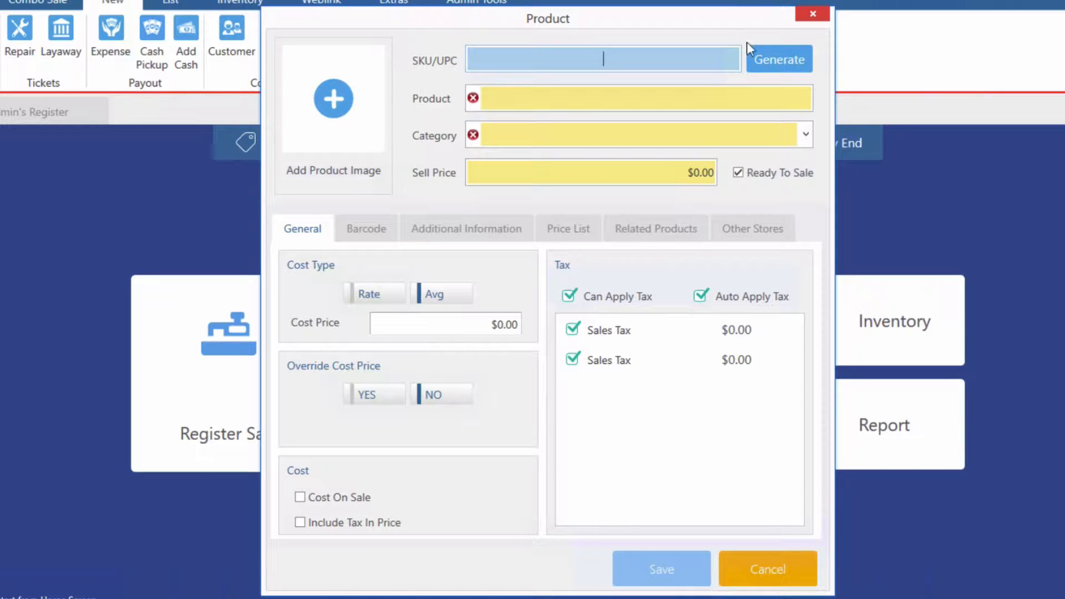
{"action": "left_click", "coordinate": [755, 58]}
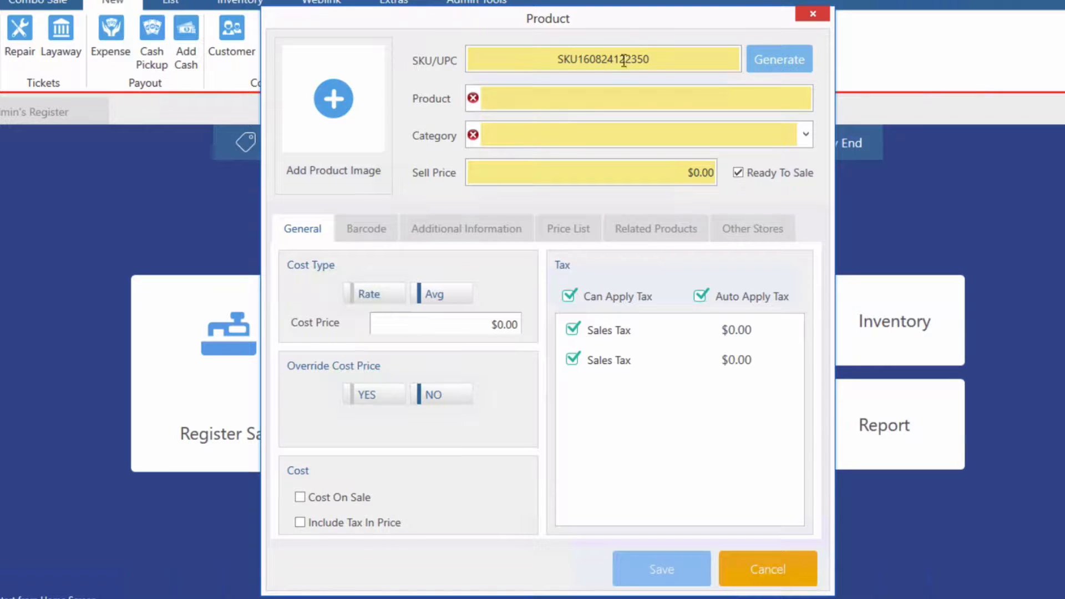
{"action": "left_click", "coordinate": [590, 101]}
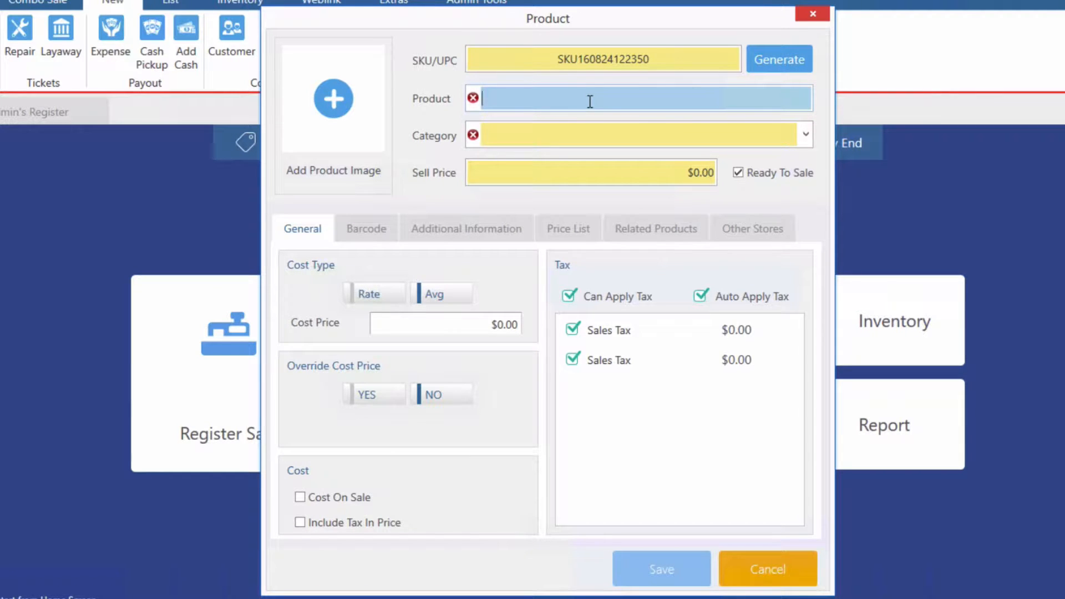
{"action": "type", "text": "iphone 4"}
- From the product's Category list, choose Add New Category
{"action": "left_click", "coordinate": [804, 133]}
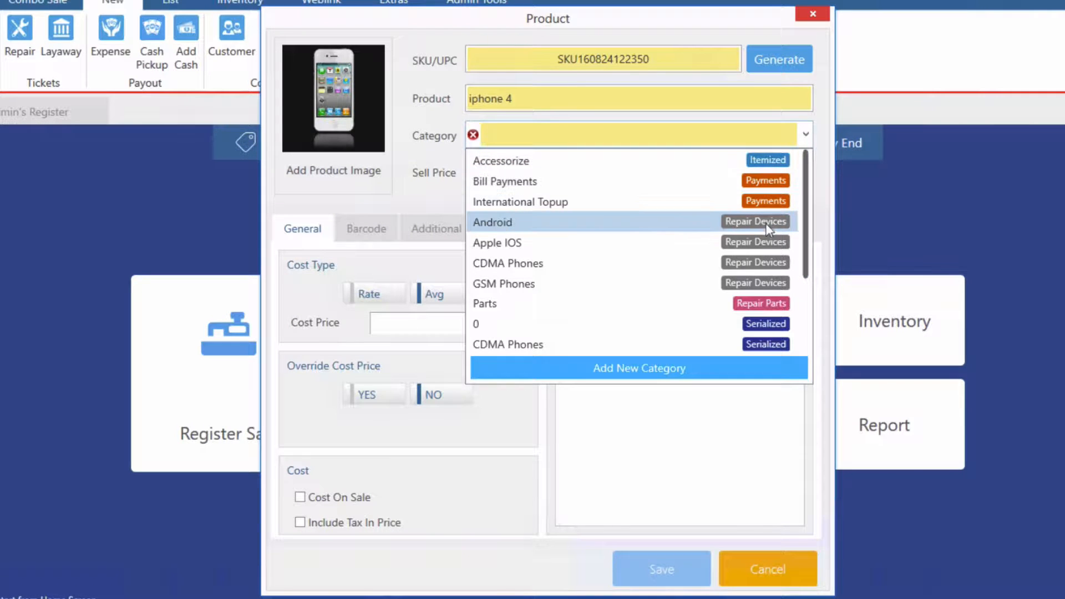
{"action": "left_click_drag", "start_coordinate": [799, 225], "coordinate": [804, 286]}
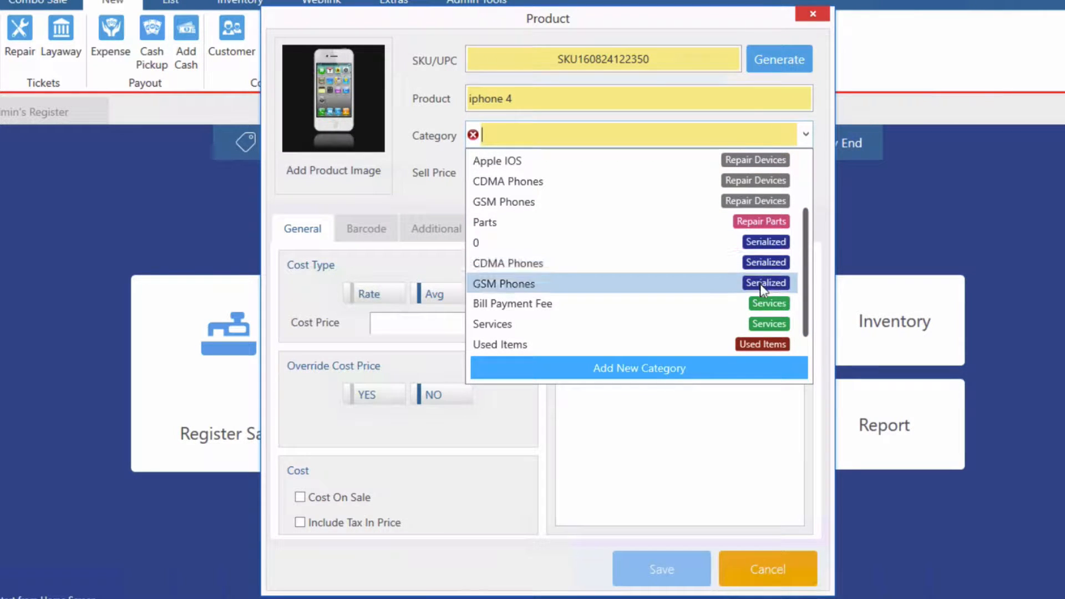
{"action": "scroll", "coordinate": [804, 281], "scroll_direction": "down", "scroll_amount": 1}
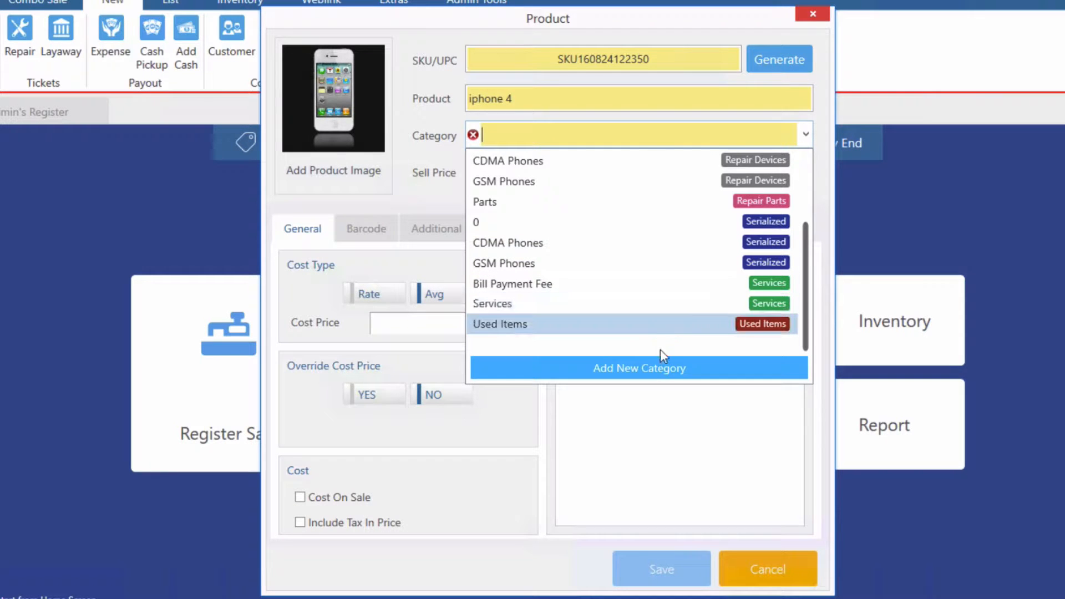
{"action": "left_click", "coordinate": [650, 376]}
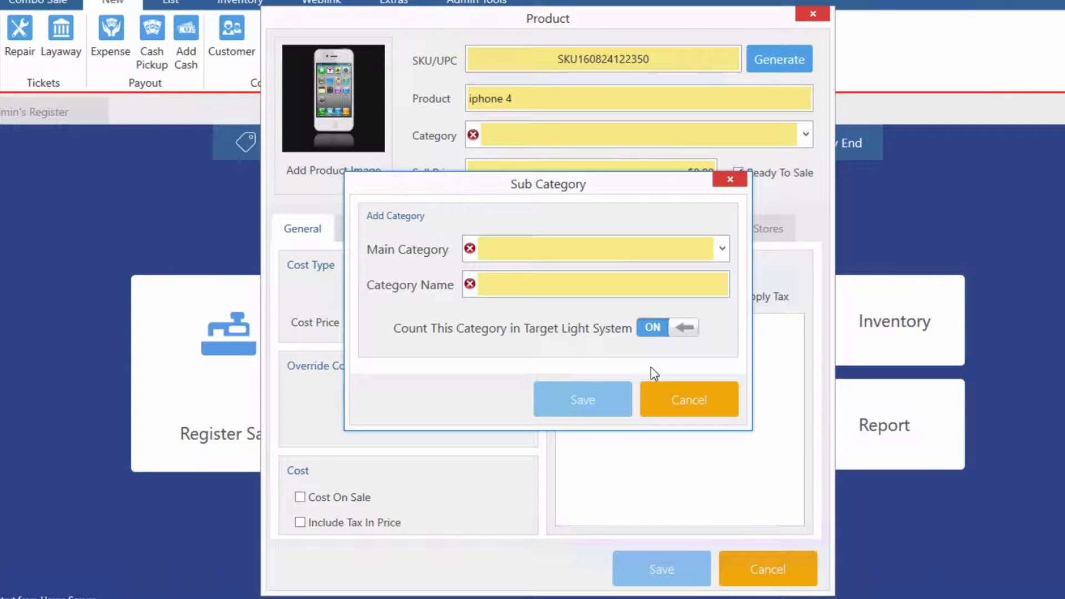
- Save a sub category 'Iphones' under the Serialized main category
{"action": "left_click", "coordinate": [722, 251]}
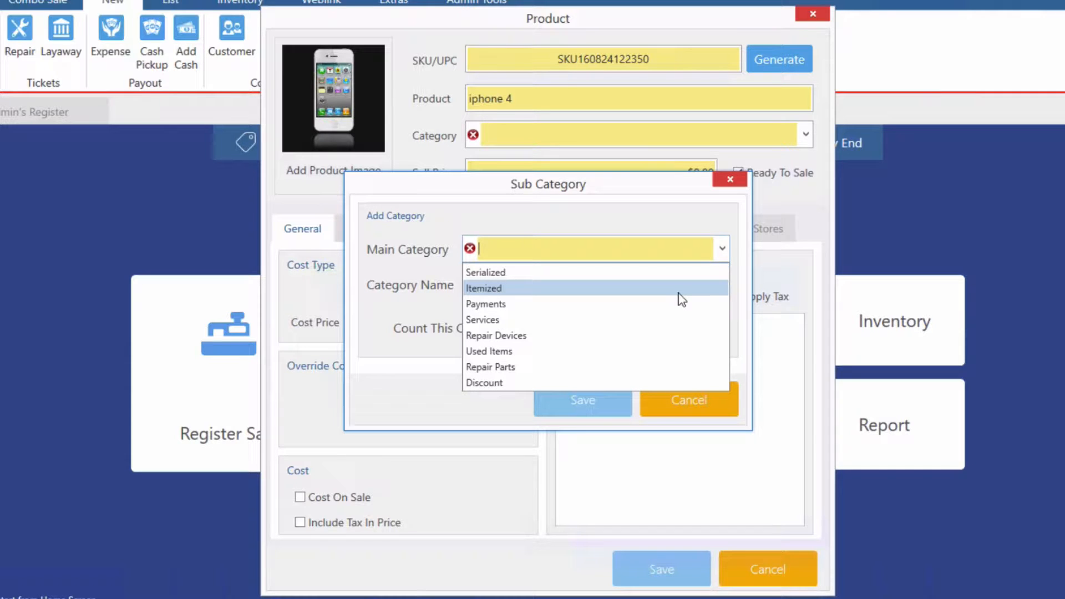
{"action": "left_click", "coordinate": [658, 273]}
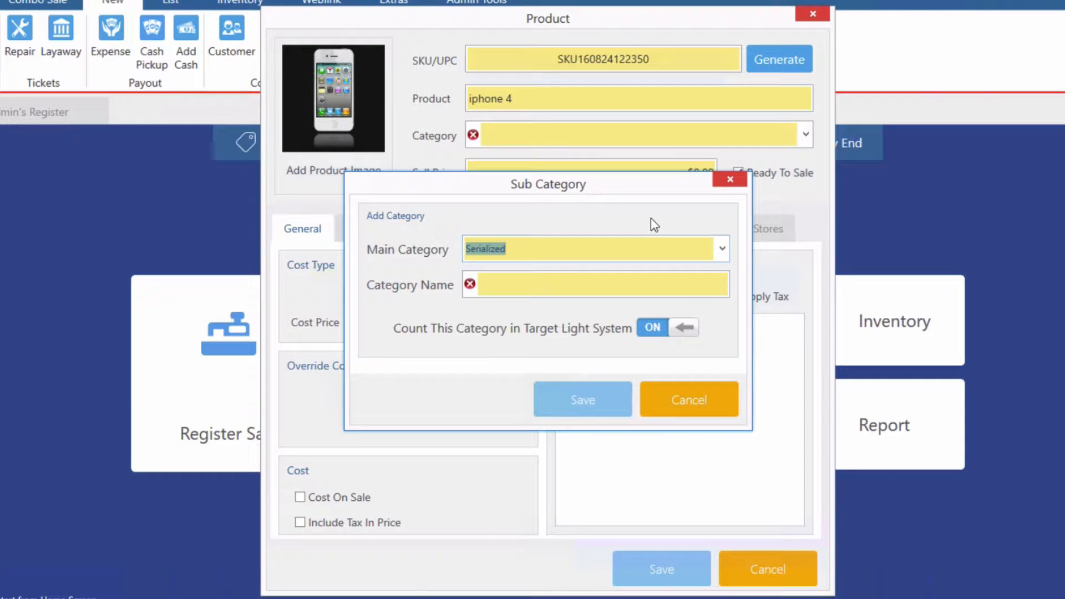
{"action": "left_click", "coordinate": [546, 283]}
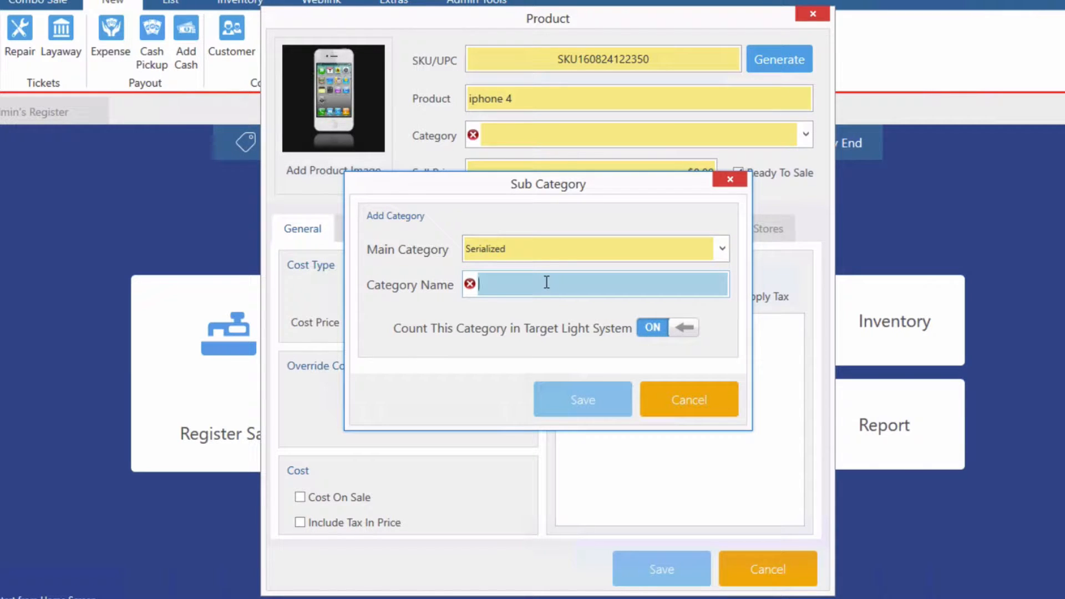
{"action": "type", "text": "Iphones"}
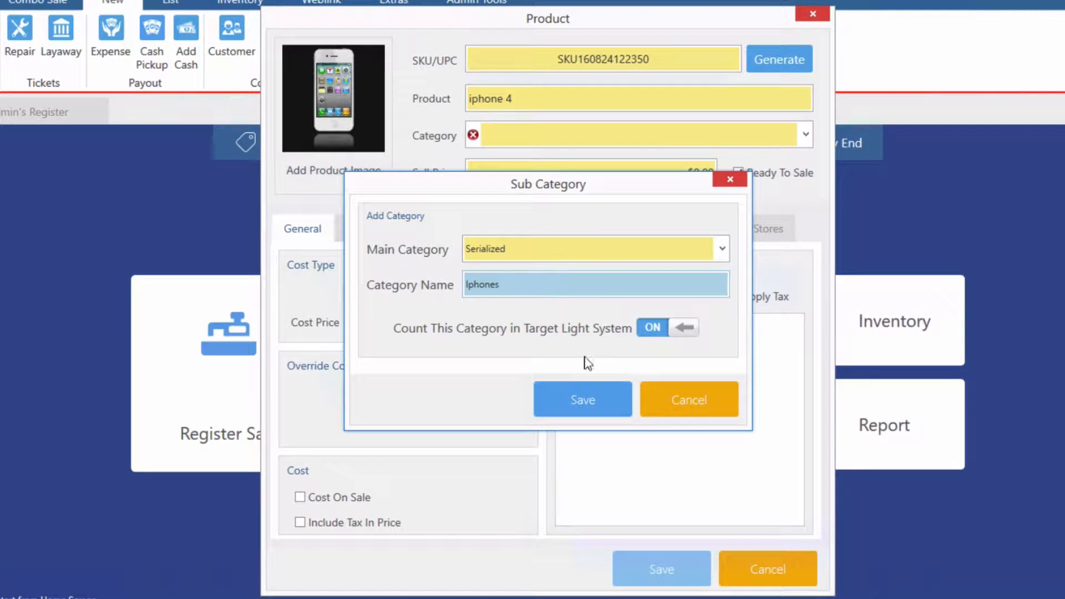
{"action": "left_click", "coordinate": [582, 393]}
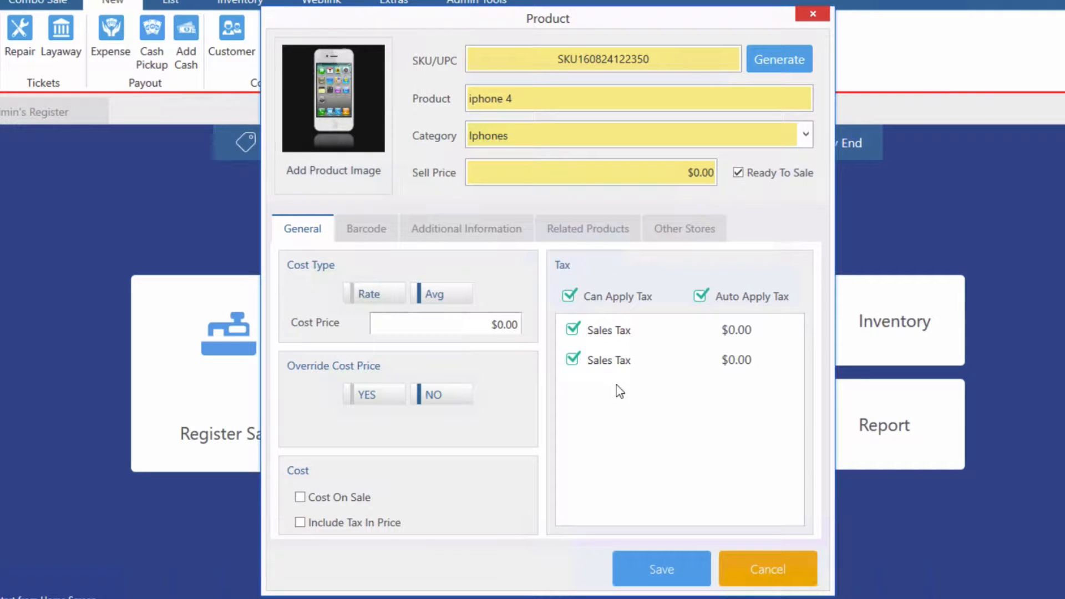
- Set the iphone 4 sell price to $500.00 and save the product
{"action": "left_click", "coordinate": [695, 172]}
{"action": "left_click", "coordinate": [694, 172]}
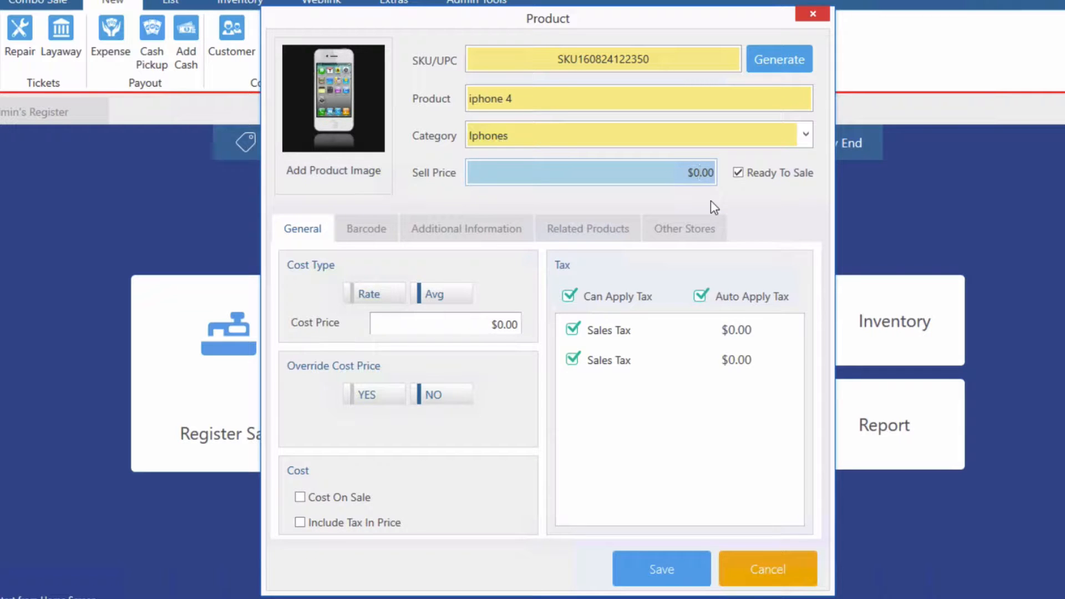
{"action": "type", "text": "50"}
{"action": "key", "text": "Tab"}
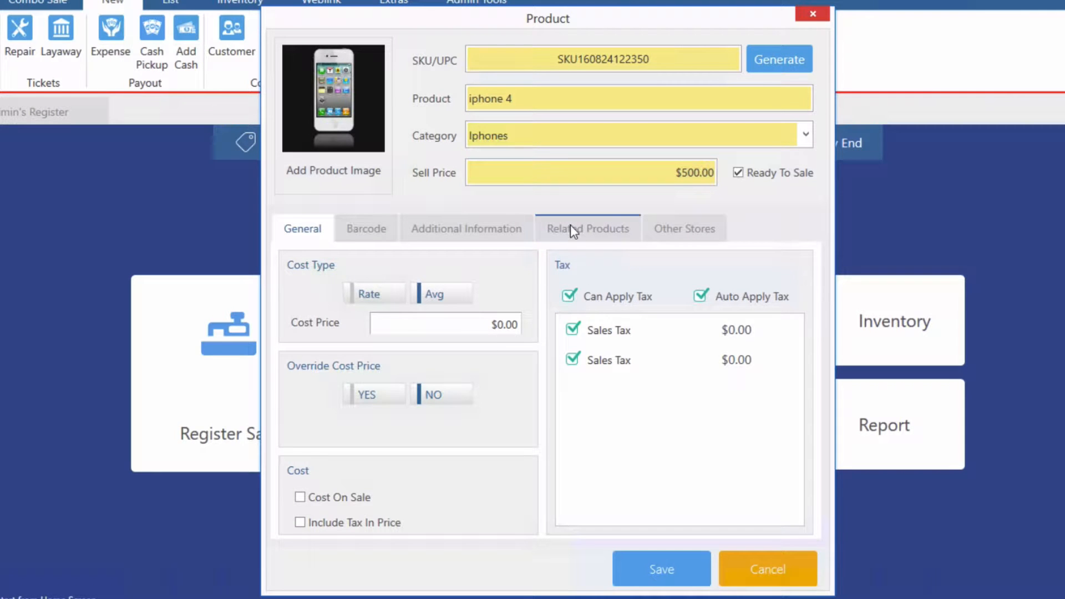
{"action": "left_click", "coordinate": [657, 571]}
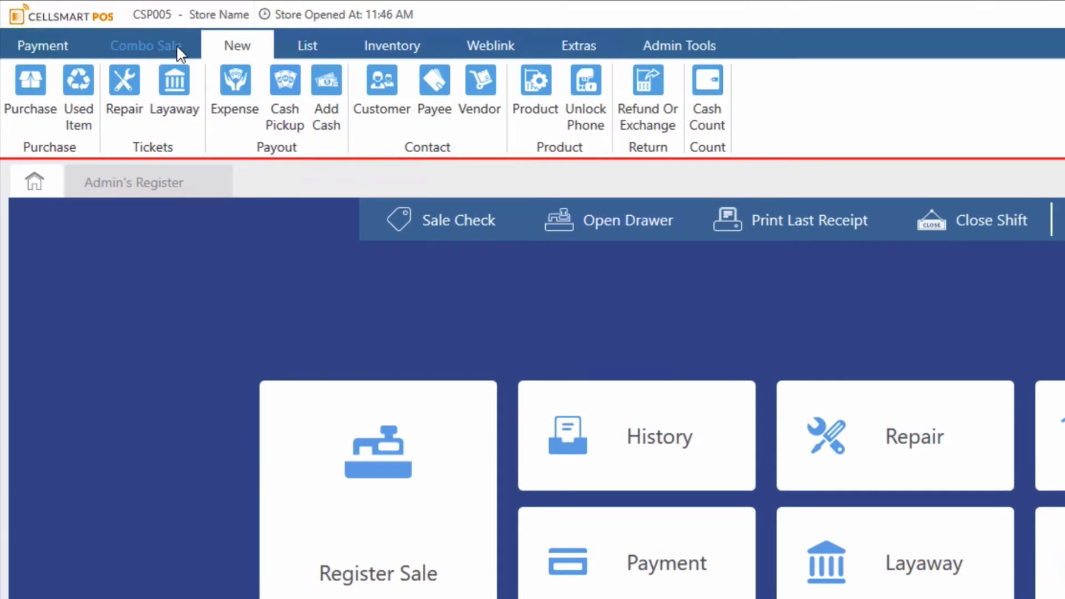
- Start a new purchase and choose Add New Vendor from its Vendor list
{"action": "left_click", "coordinate": [177, 44]}
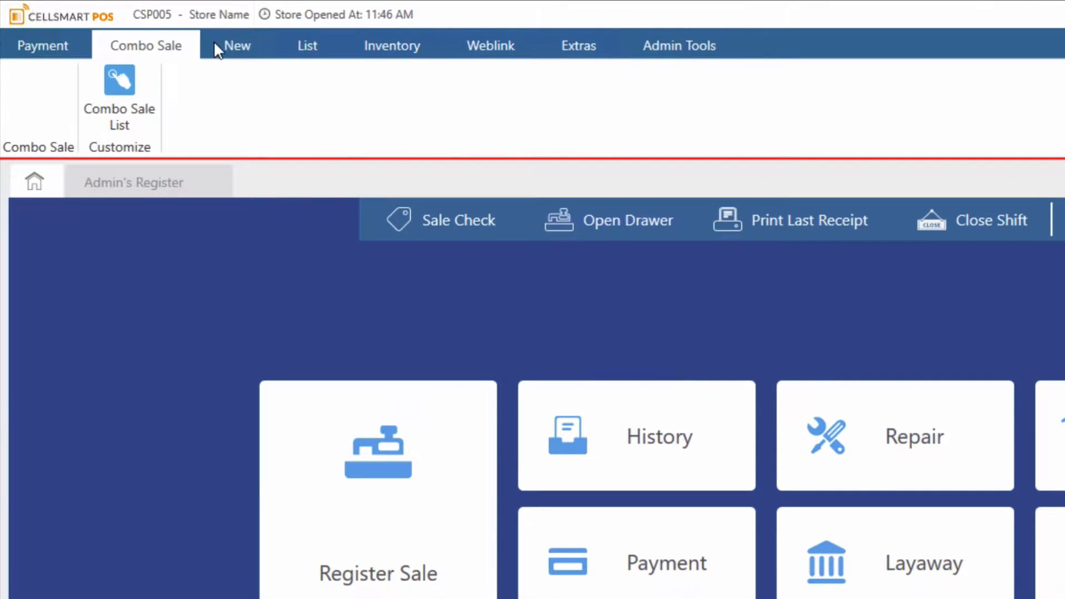
{"action": "left_click", "coordinate": [230, 44]}
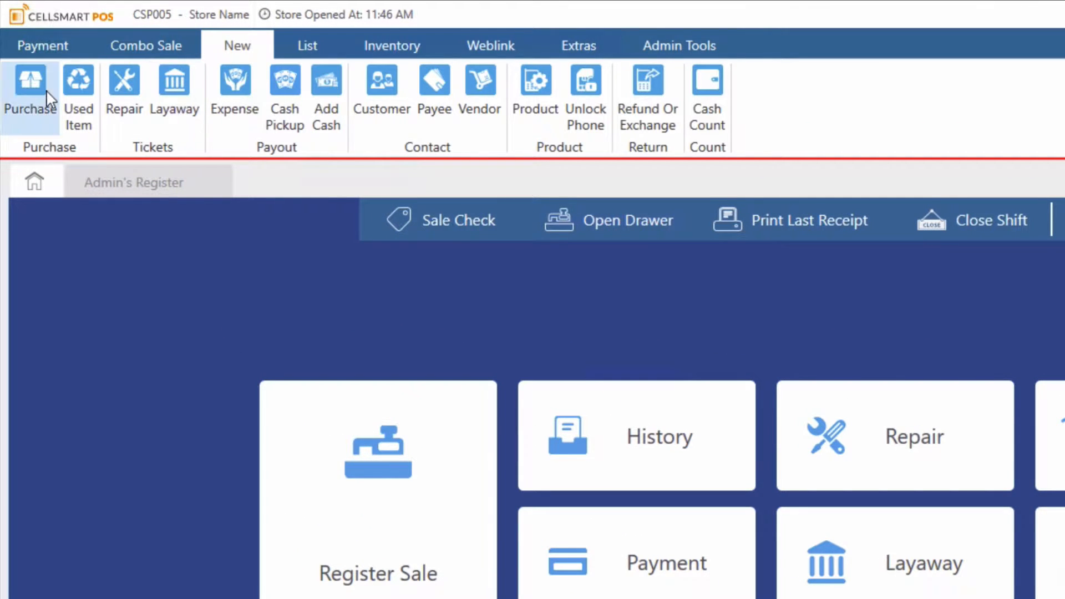
{"action": "left_click", "coordinate": [53, 99]}
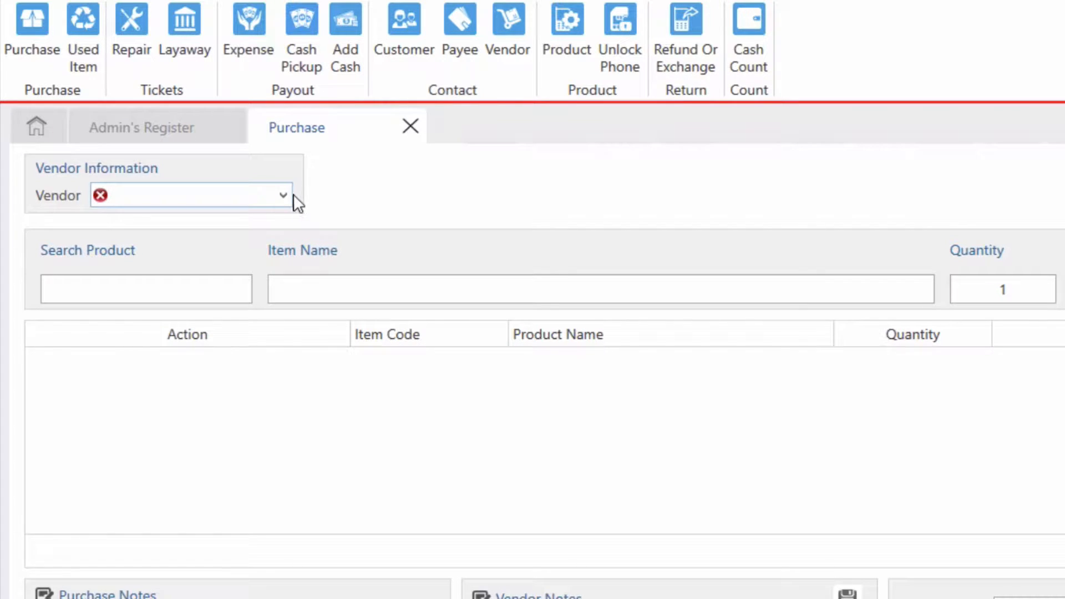
{"action": "left_click", "coordinate": [284, 195]}
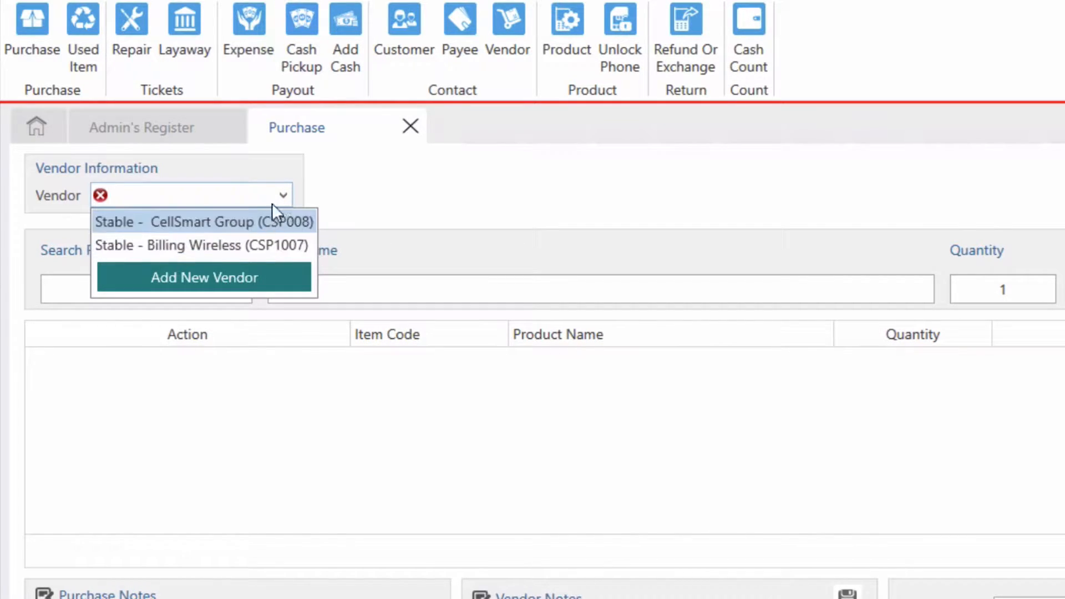
{"action": "left_click", "coordinate": [235, 279]}
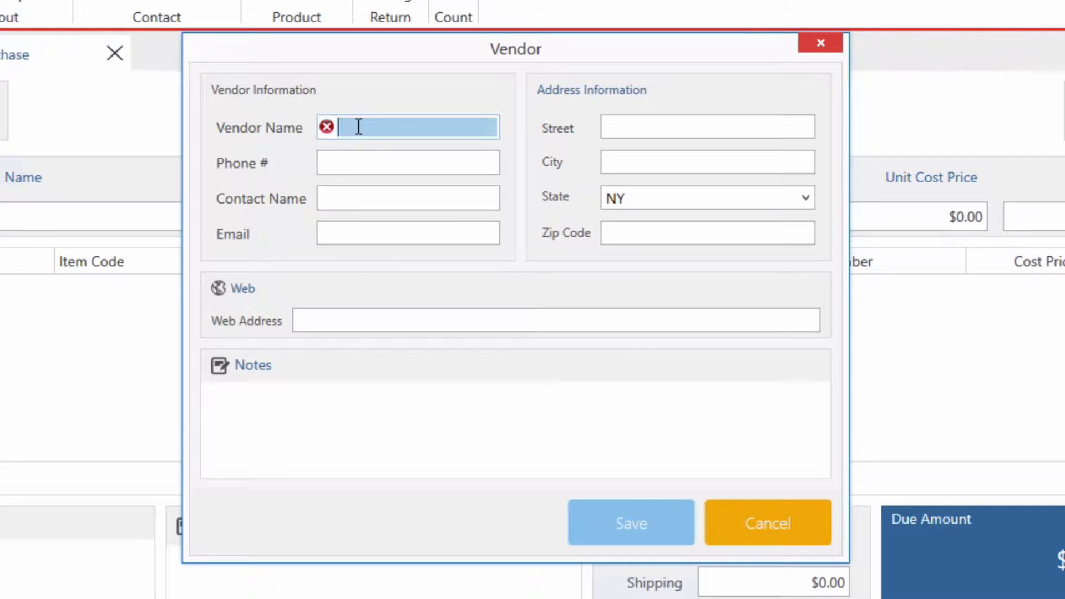
- Save a new vendor named 'Joe's iphones' and reopen the purchase's Vendor list
{"action": "type", "text": "Joe "}
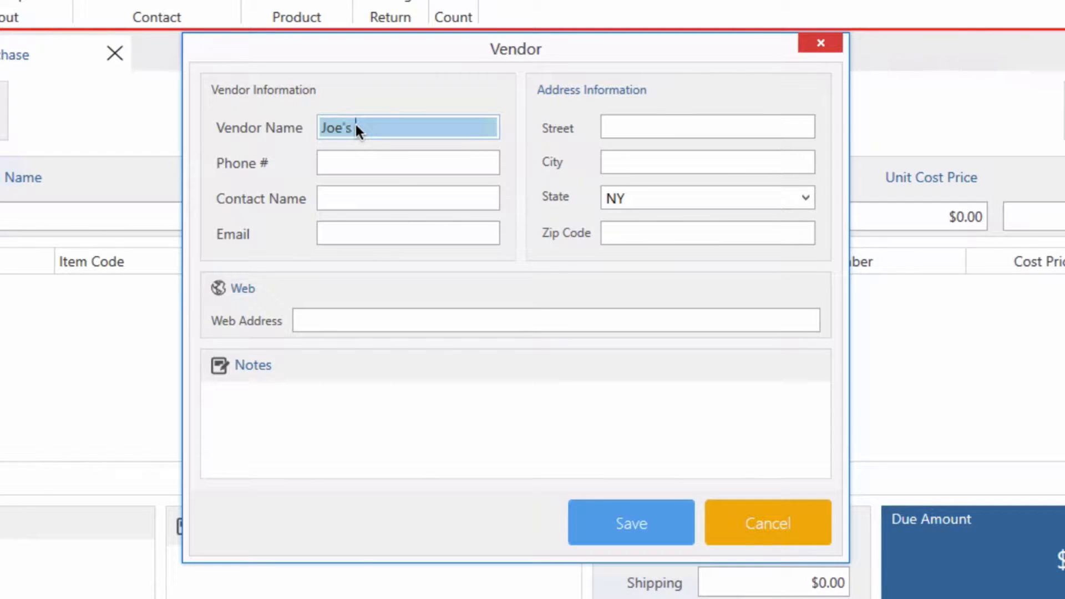
{"action": "type", "text": "'s iphones"}
{"action": "left_click", "coordinate": [611, 518]}
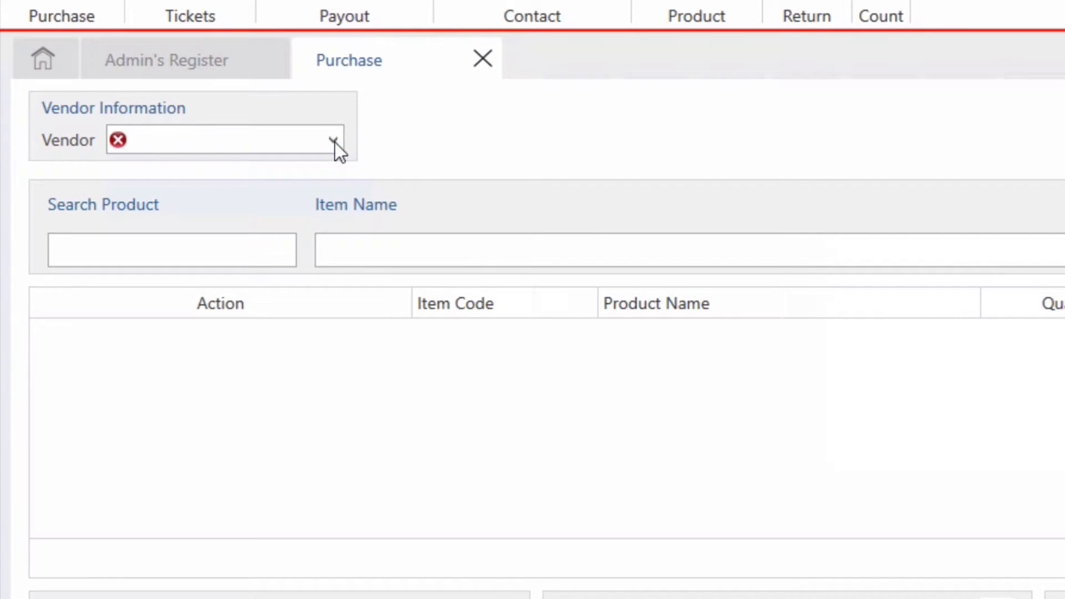
{"action": "left_click", "coordinate": [332, 142]}
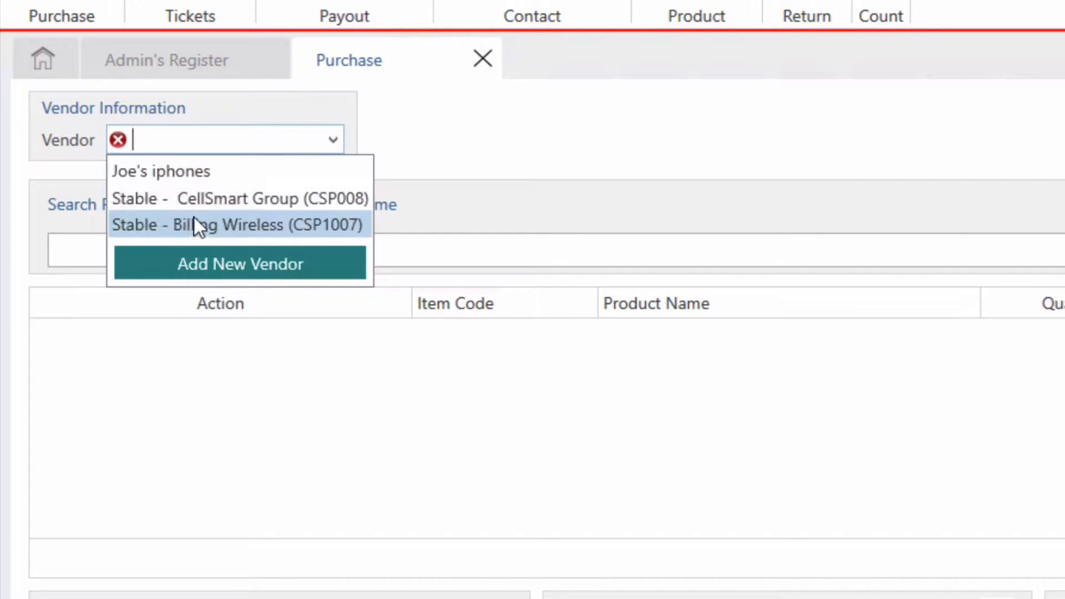
- Select Joe's iphones as the purchase vendor
{"action": "left_click", "coordinate": [188, 171]}
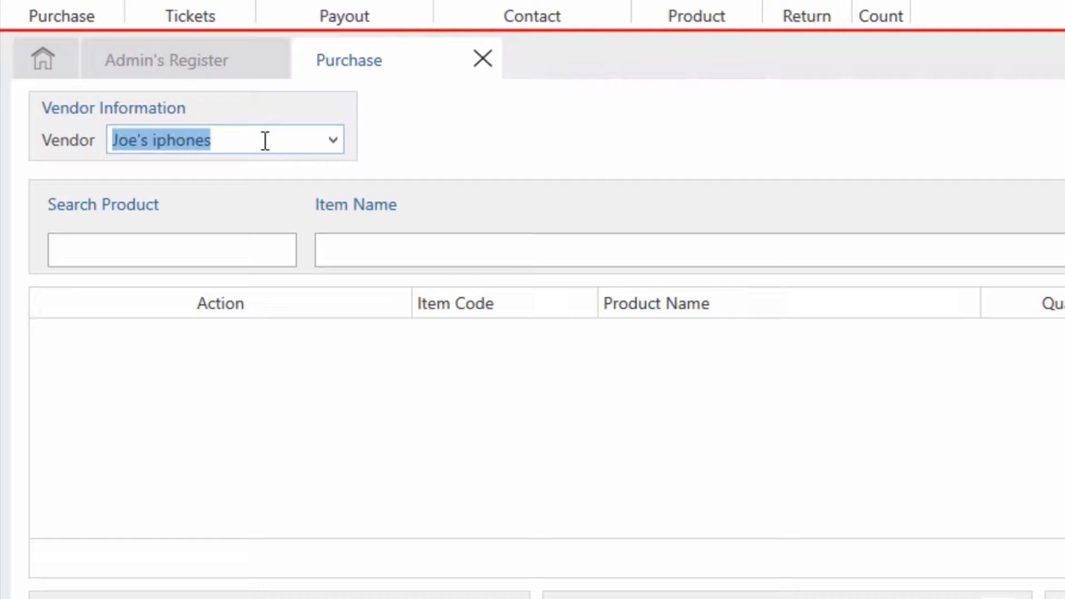
{"action": "left_click", "coordinate": [205, 245]}
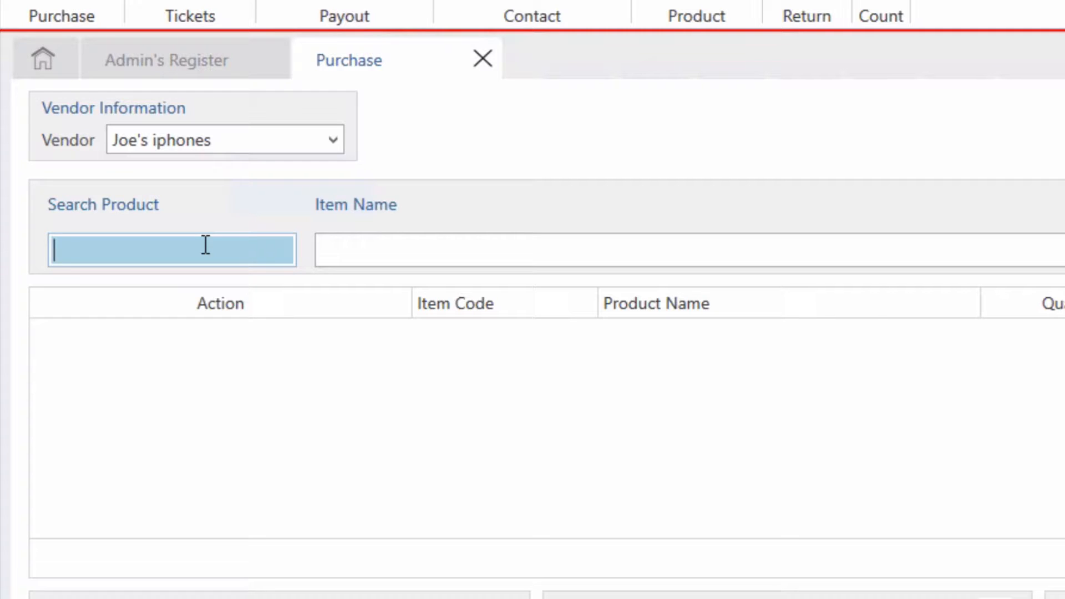
- Search for iphone 4 and pick it for the purchase line
{"action": "type", "text": "iphone 4"}
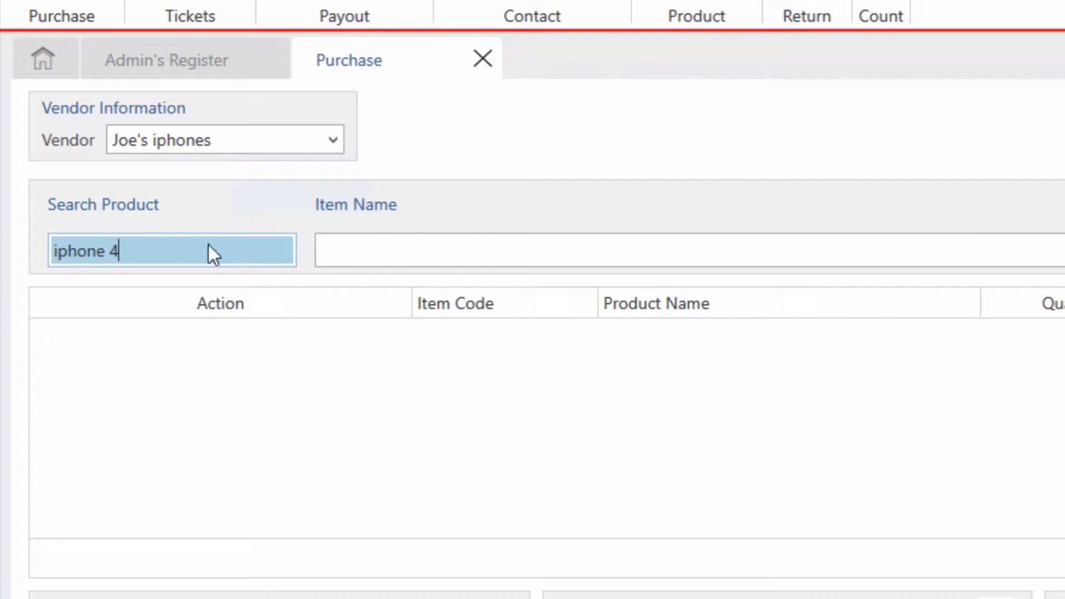
{"action": "key", "text": "Return"}
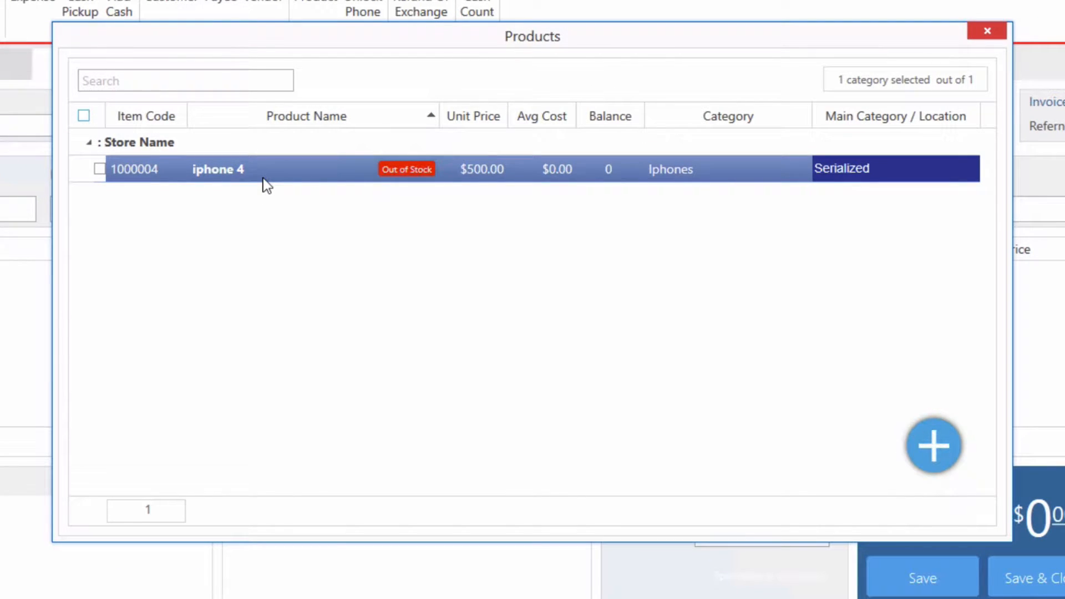
{"action": "double_click", "coordinate": [406, 176]}
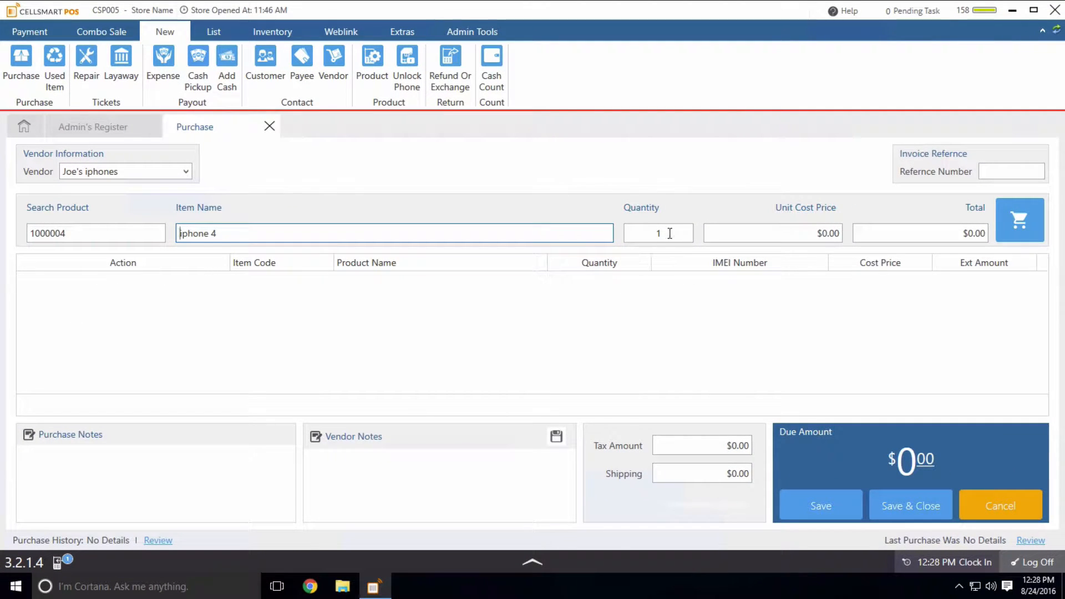
- Set quantity 2 at a $350.00 unit cost and add the line to the purchase
{"action": "left_click", "coordinate": [670, 233]}
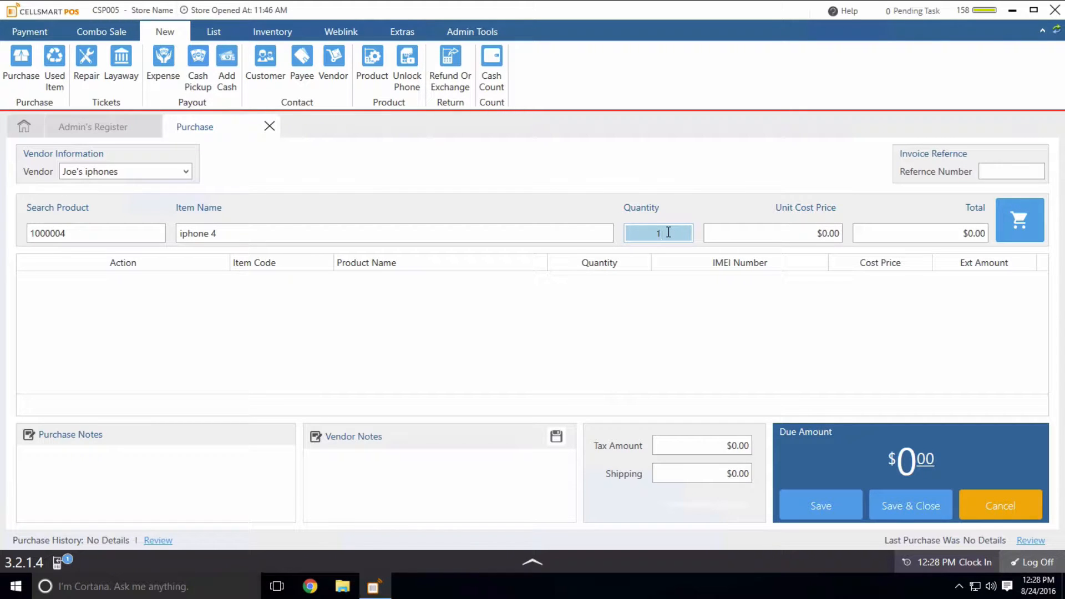
{"action": "key", "text": "BackSpace"}
{"action": "type", "text": "2"}
{"action": "left_click", "coordinate": [825, 233]}
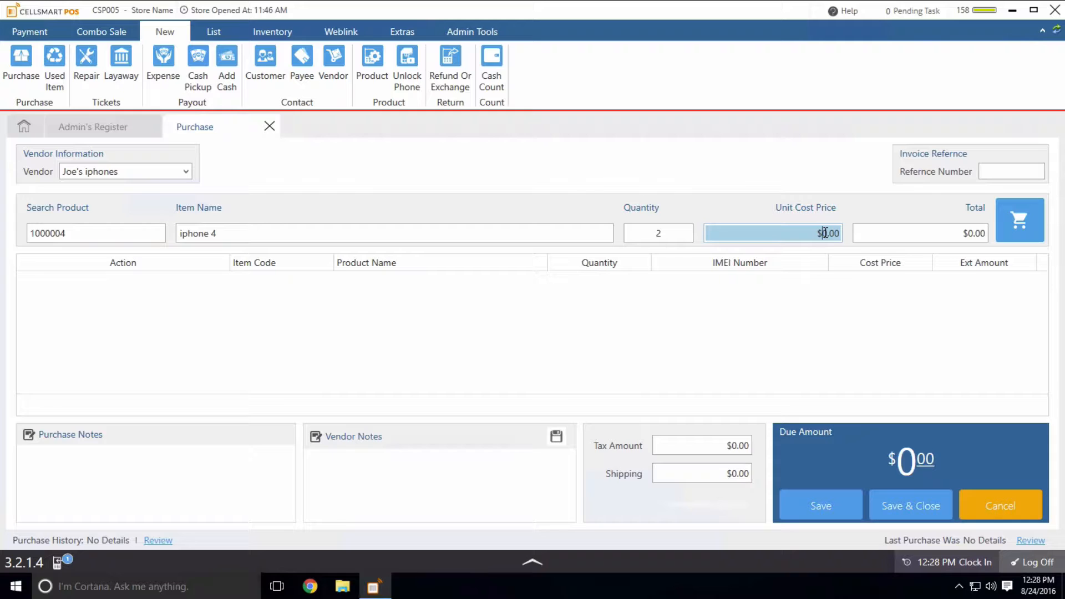
{"action": "type", "text": "3500"}
{"action": "key", "text": "BackSpace"}
{"action": "left_click", "coordinate": [1016, 226]}
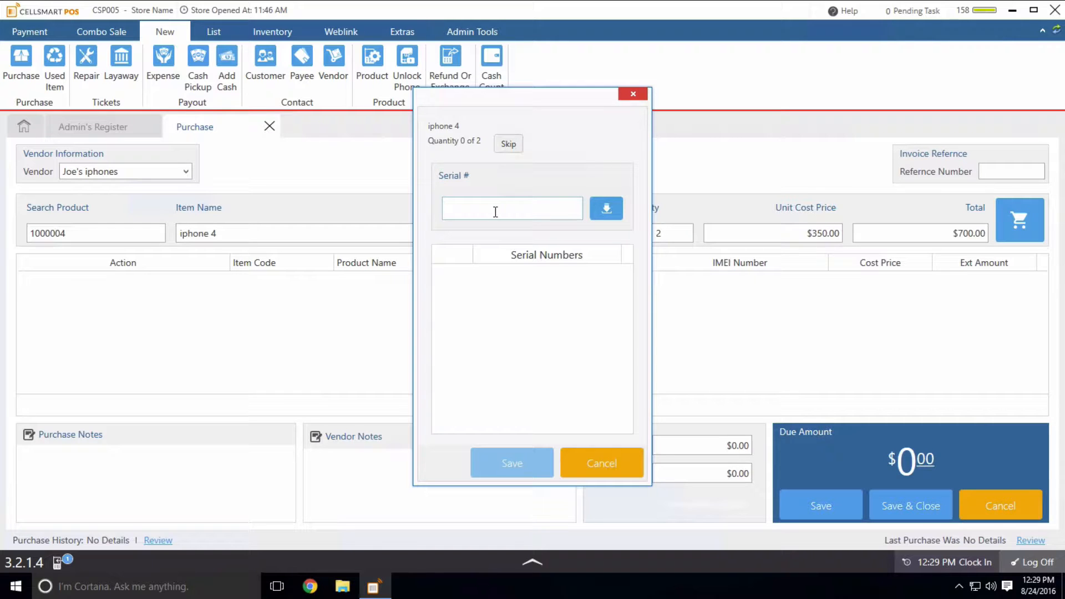
{"action": "type", "text": "3696368923369636333"}
{"action": "key", "text": "Return"}
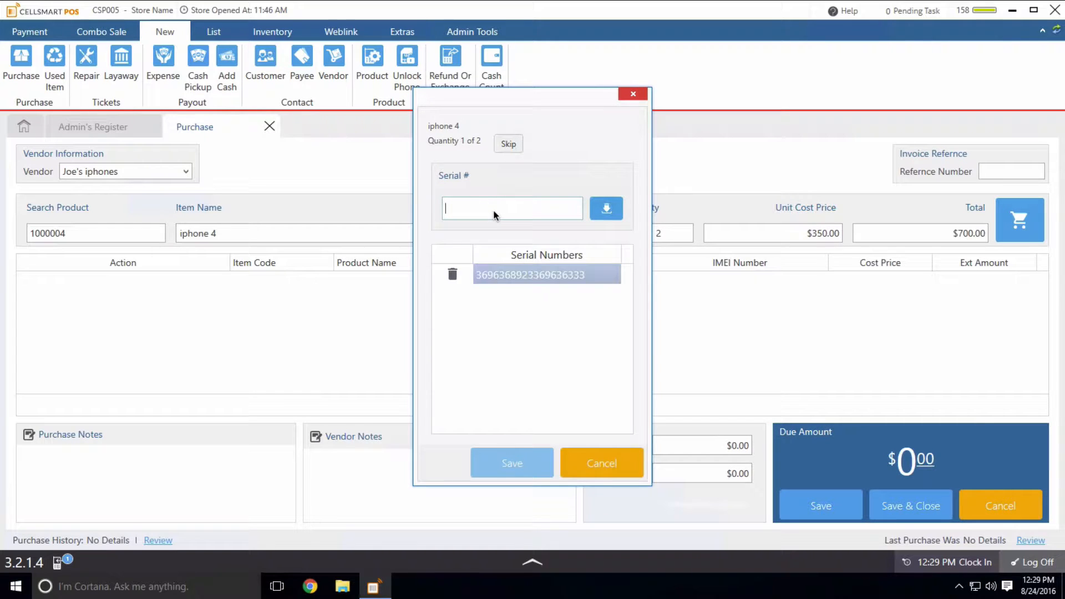
{"action": "type", "text": "369636896369636899"}
{"action": "key", "text": "Return"}
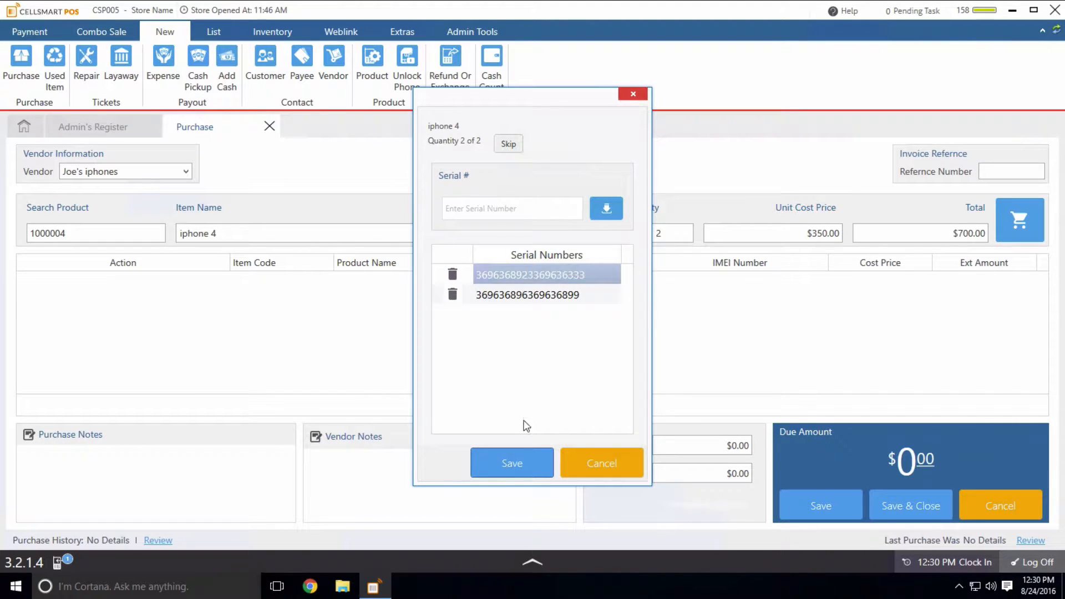
{"action": "left_click", "coordinate": [516, 468]}
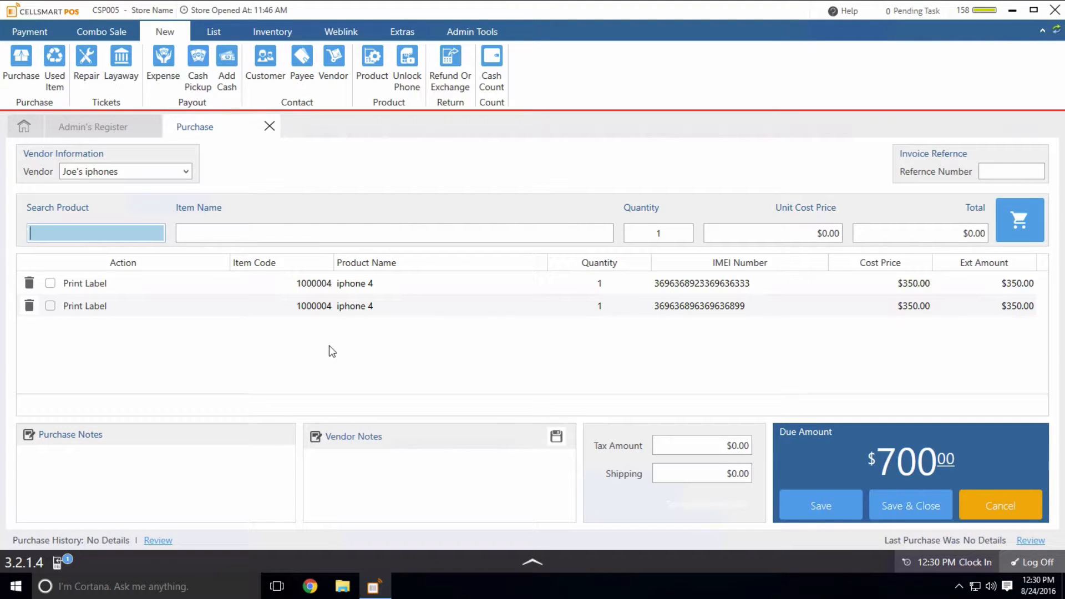
- Point out the Purchase Notes and Vendor Notes fields, then save the $700.00 iphone 4 purchase
{"action": "left_click", "coordinate": [169, 453]}
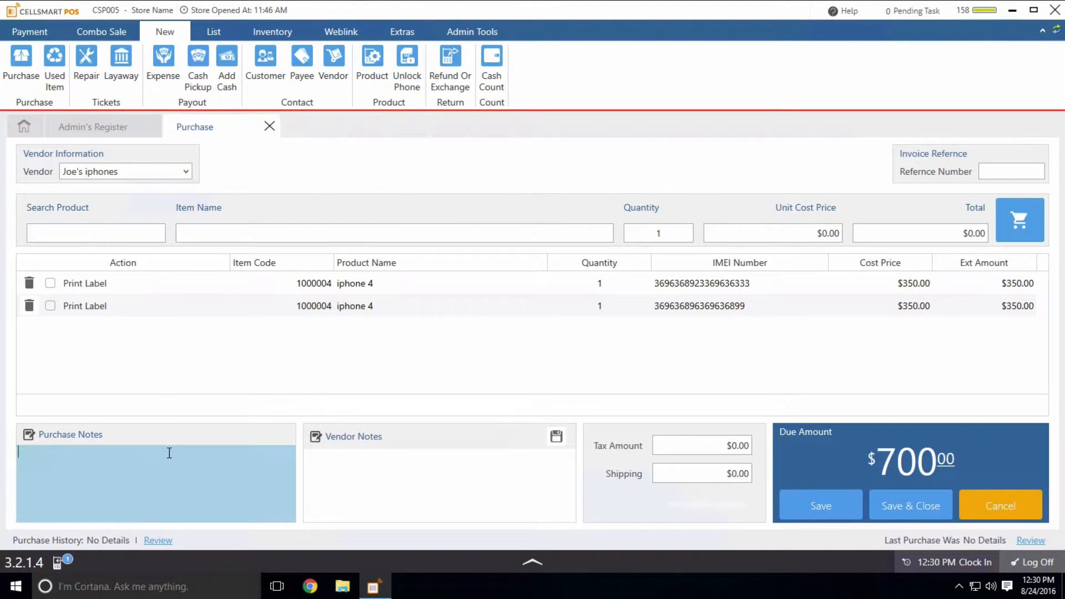
{"action": "left_click", "coordinate": [389, 467]}
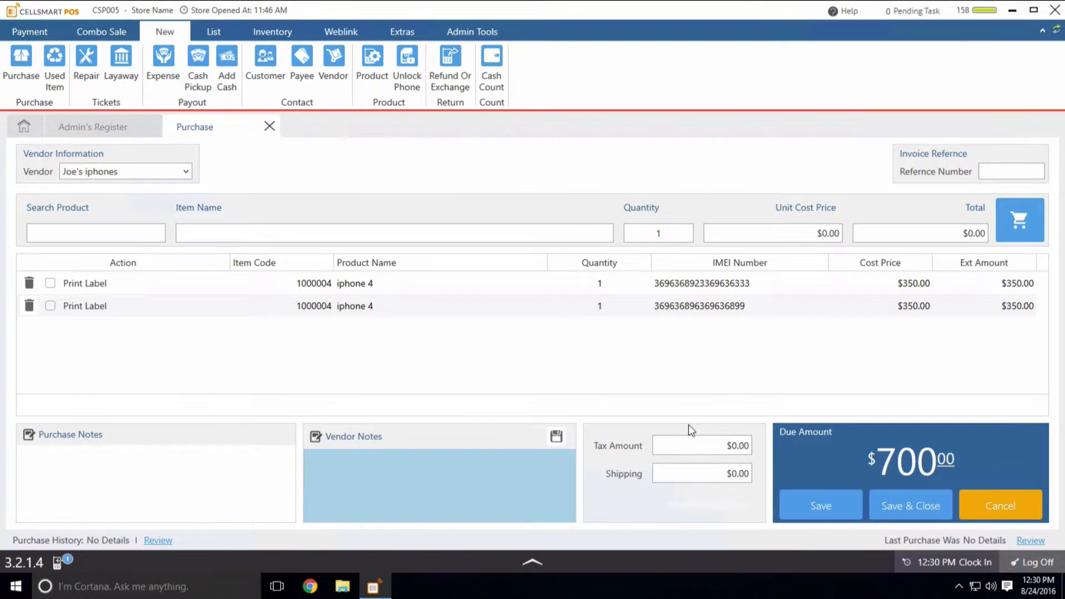
{"action": "left_click", "coordinate": [827, 508]}
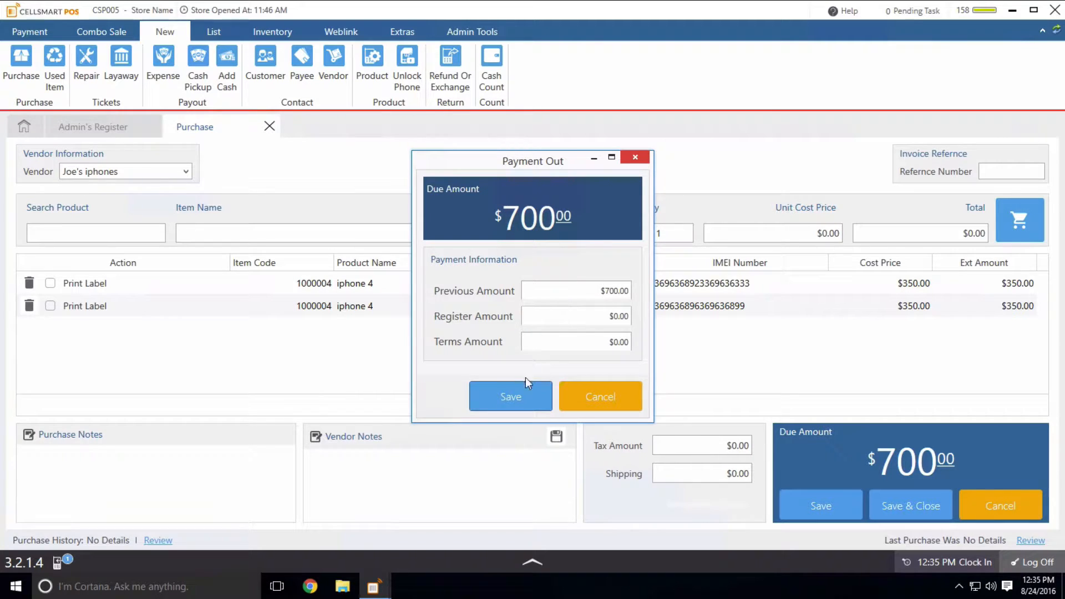
- Confirm the $700.00 Payment Out to the vendor, completing the iphone 4 purchase
{"action": "left_click", "coordinate": [512, 395]}
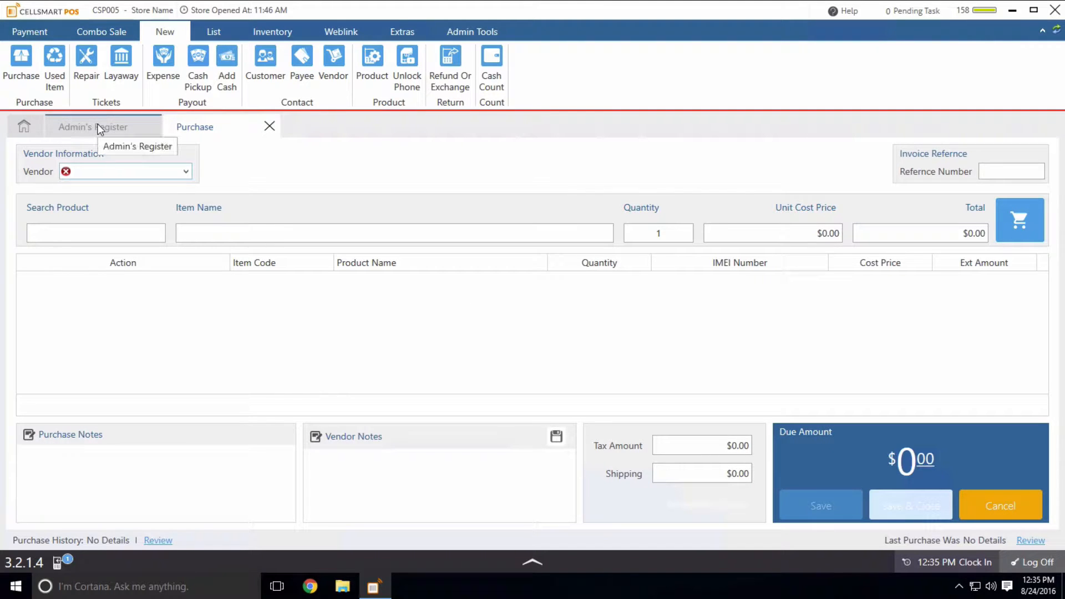
{"action": "left_click", "coordinate": [270, 127]}
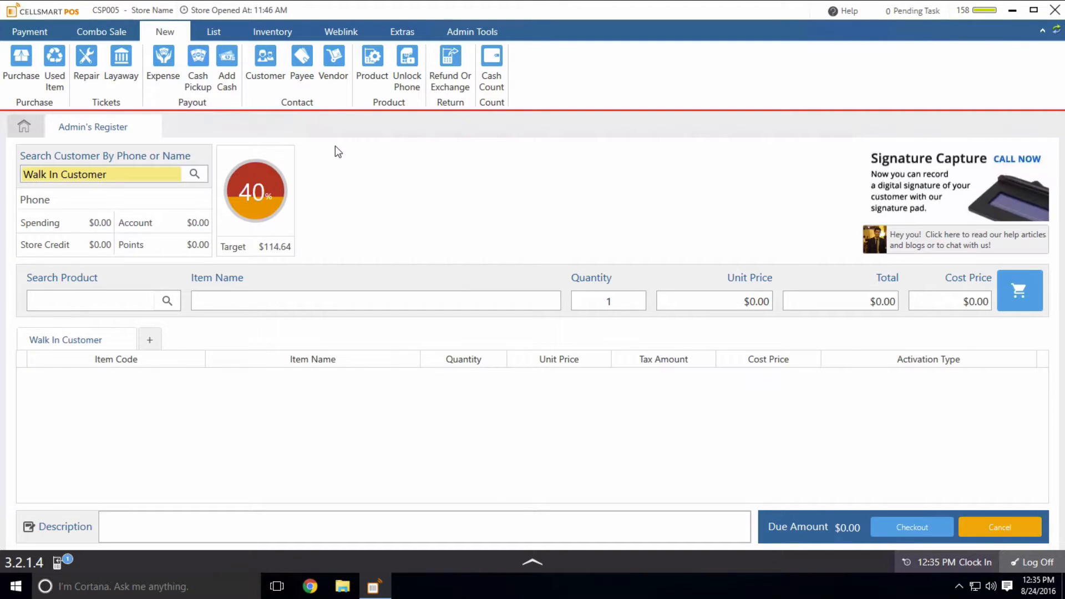
{"action": "left_click", "coordinate": [103, 298]}
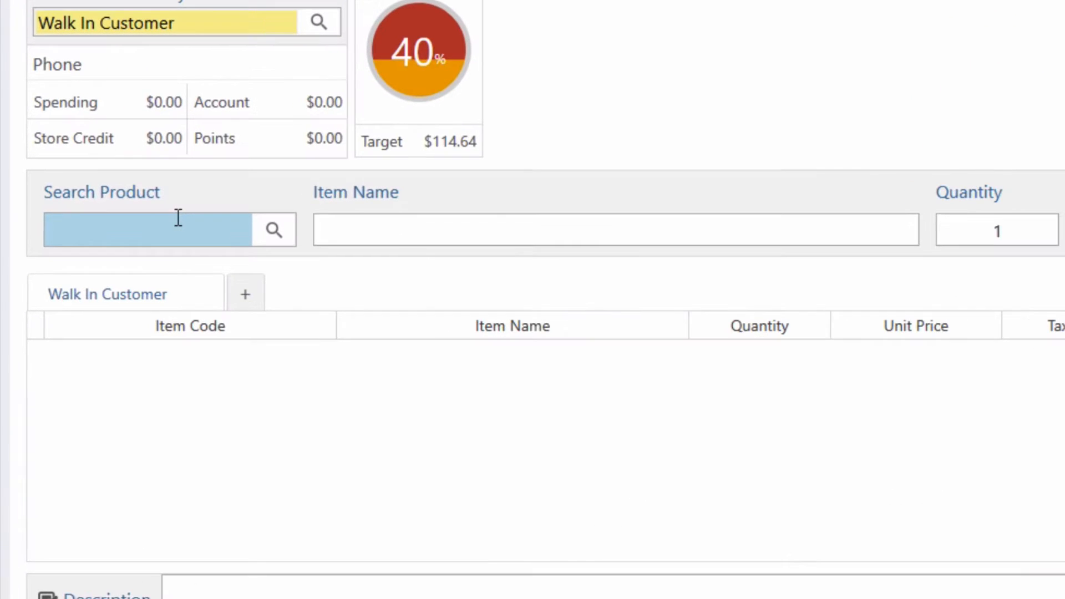
{"action": "type", "text": "369636892336963633"}
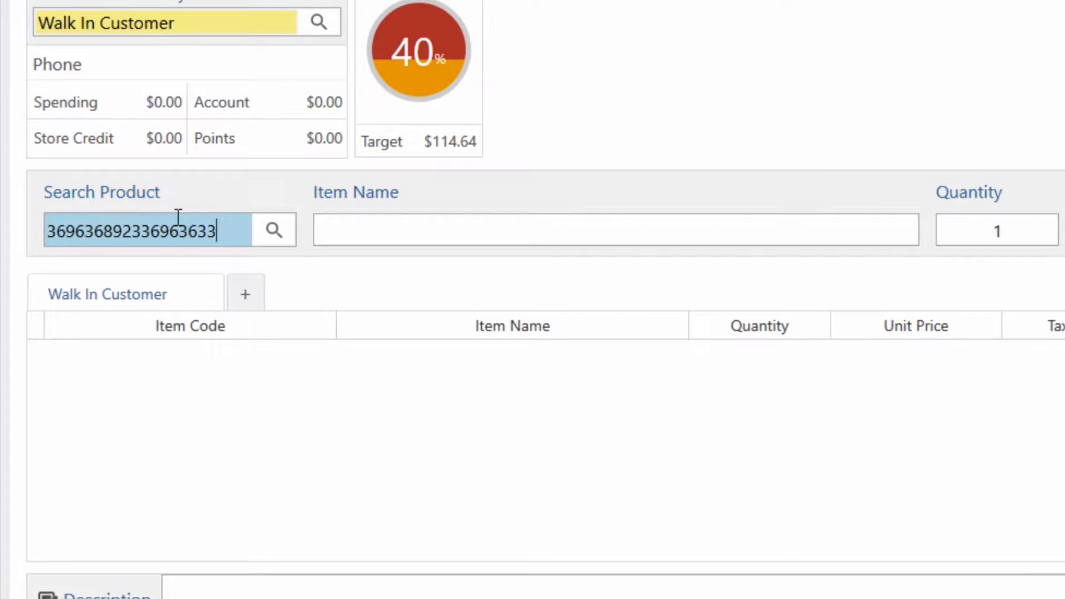
{"action": "key", "text": "Return"}
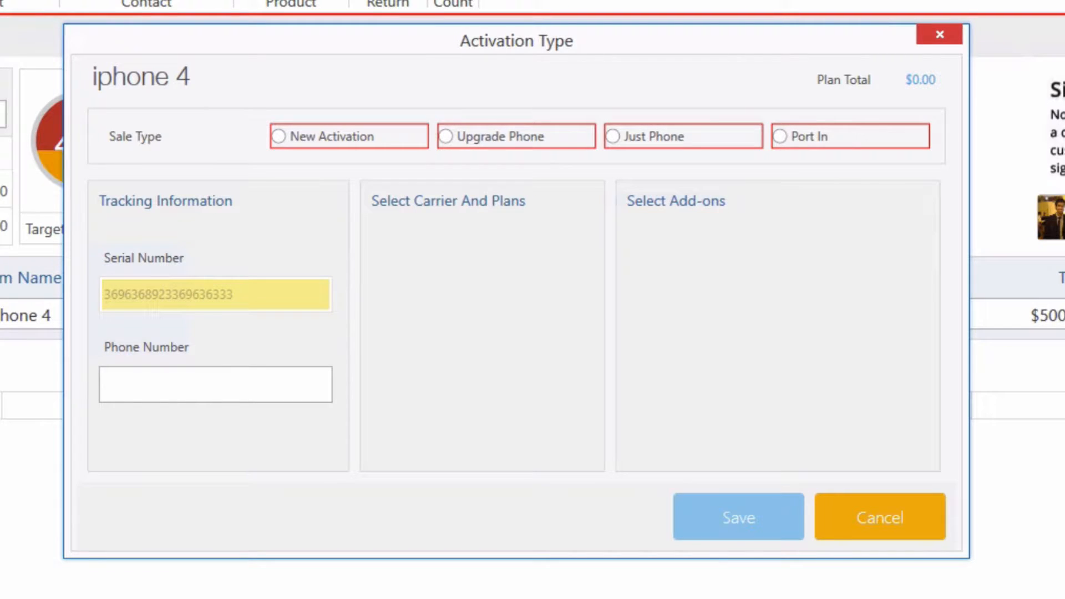
- Add the iphone 4 as a Just Phone sale, totalling $543.13 with $43.13 tax
{"action": "left_click", "coordinate": [627, 140]}
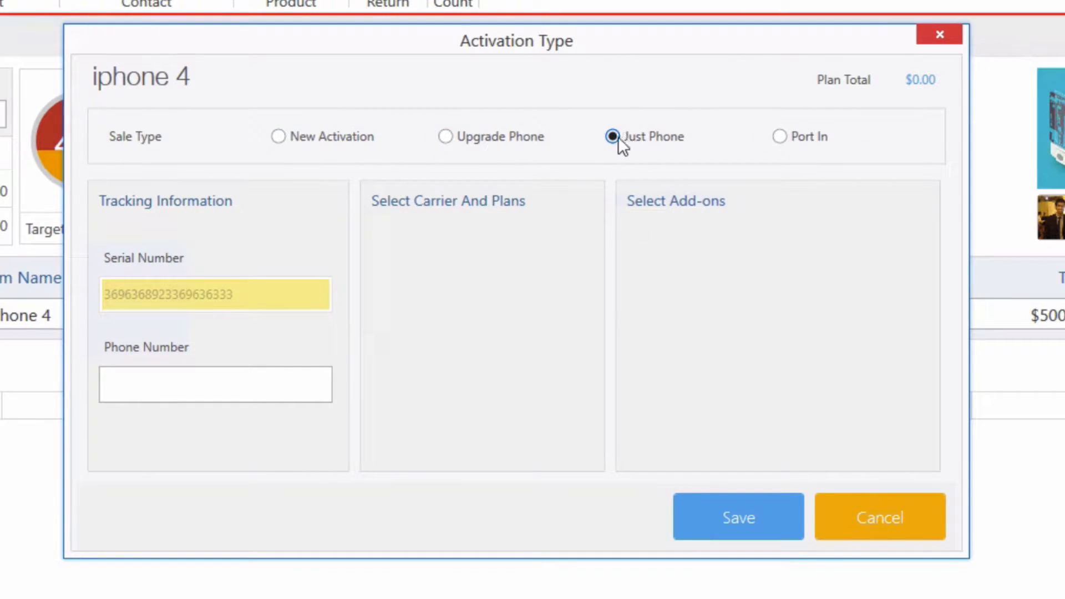
{"action": "left_click", "coordinate": [241, 381]}
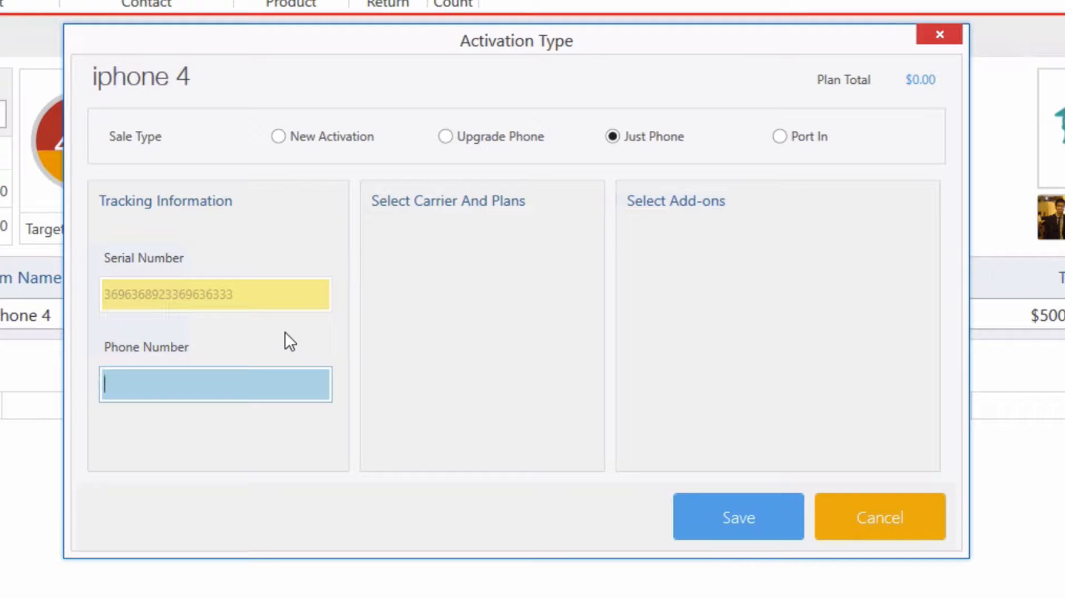
{"action": "left_click", "coordinate": [714, 515]}
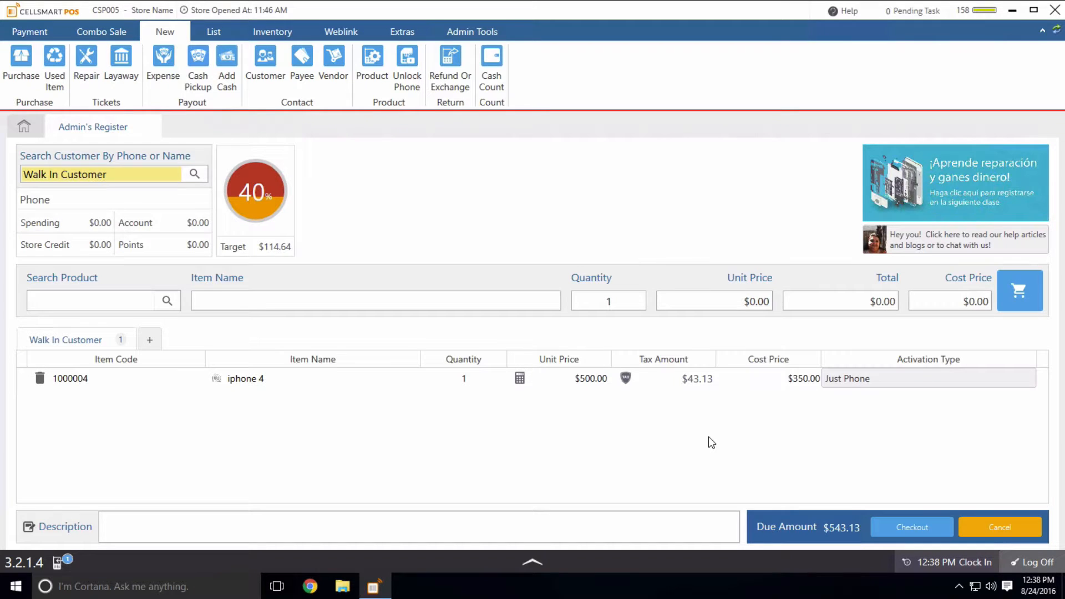
{"action": "left_click", "coordinate": [134, 309]}
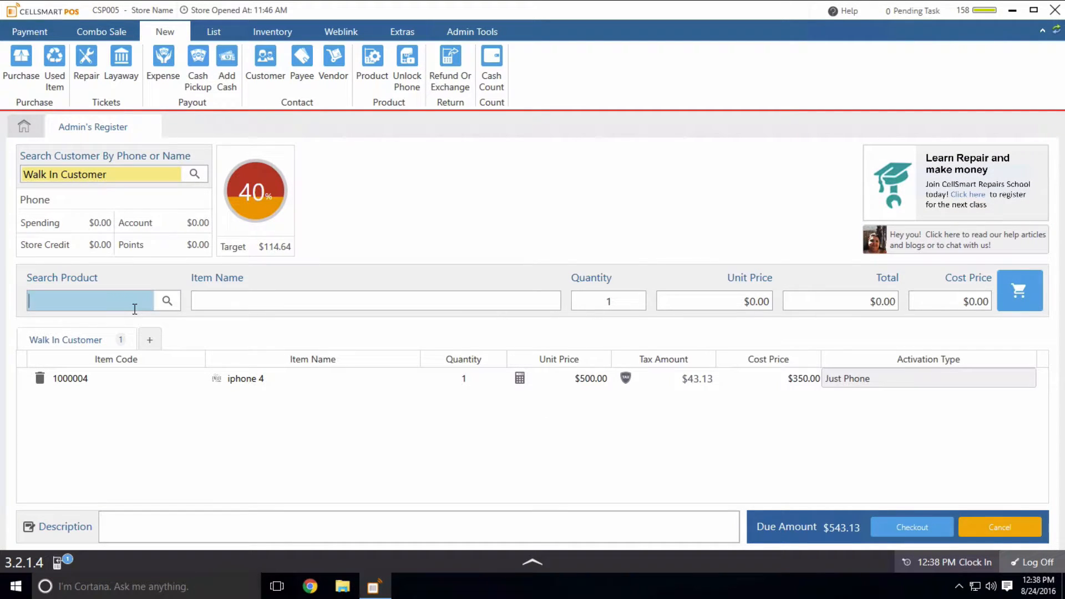
- Find 'case' and add the $15.00 iphone 4 case, bringing the two-item total to $559.42
{"action": "type", "text": "case"}
{"action": "key", "text": "Return"}
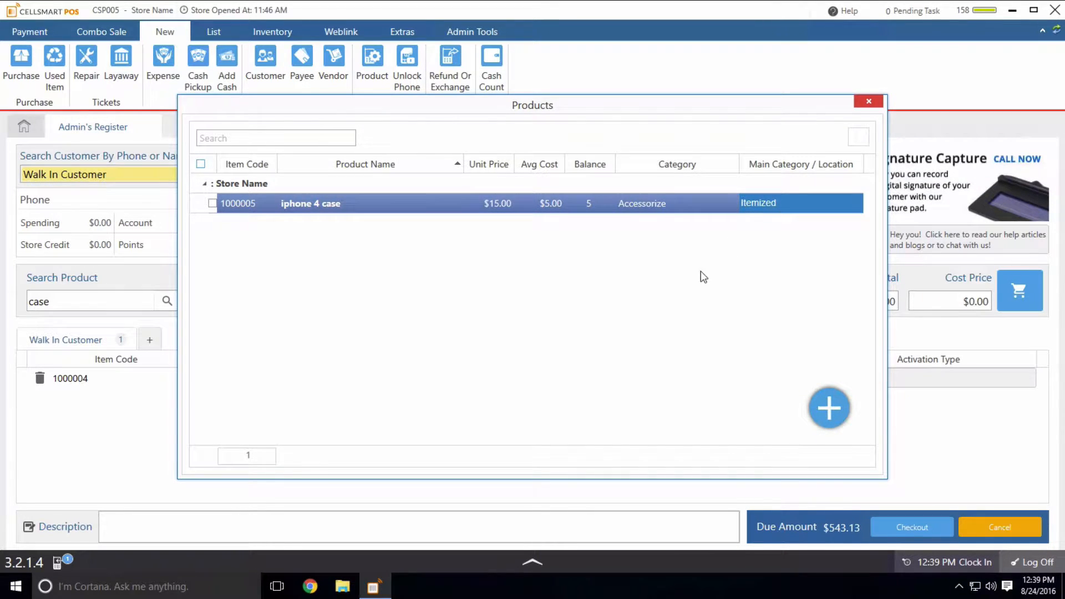
{"action": "double_click", "coordinate": [625, 205]}
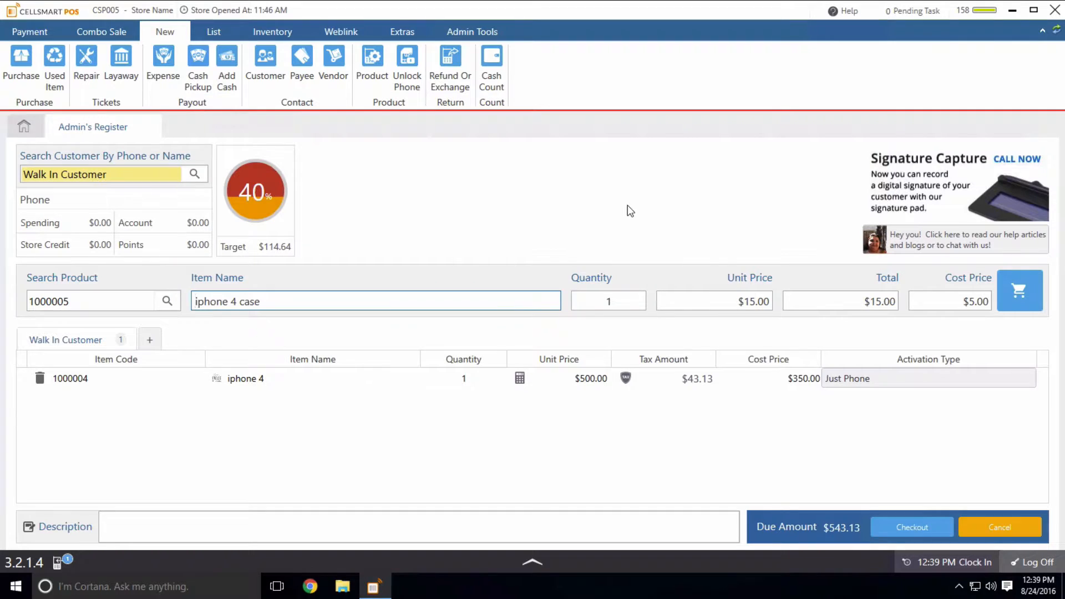
{"action": "left_click", "coordinate": [1030, 284]}
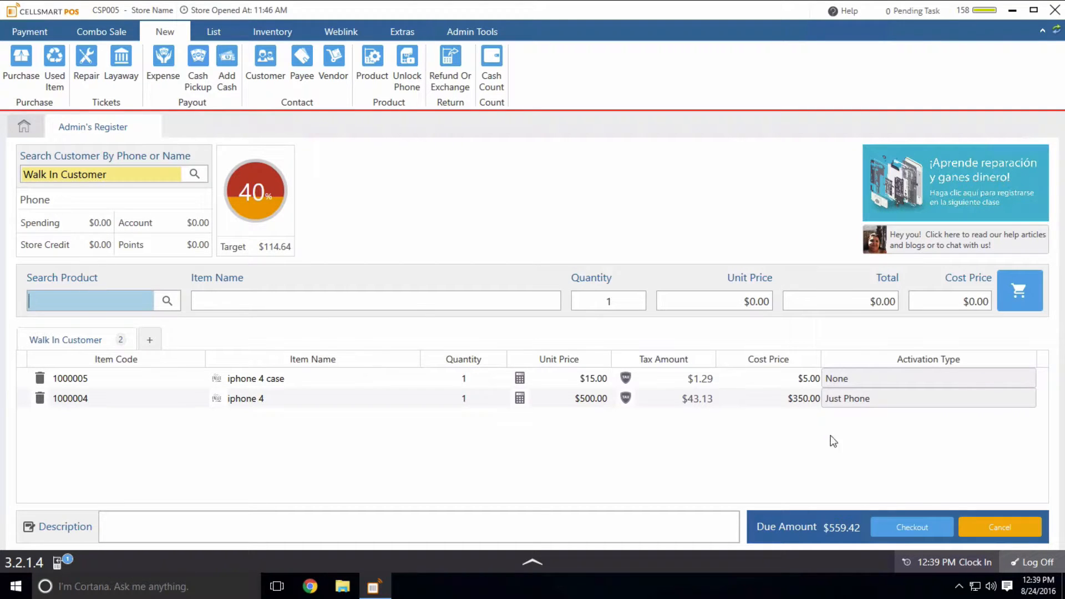
{"action": "left_click", "coordinate": [908, 531]}
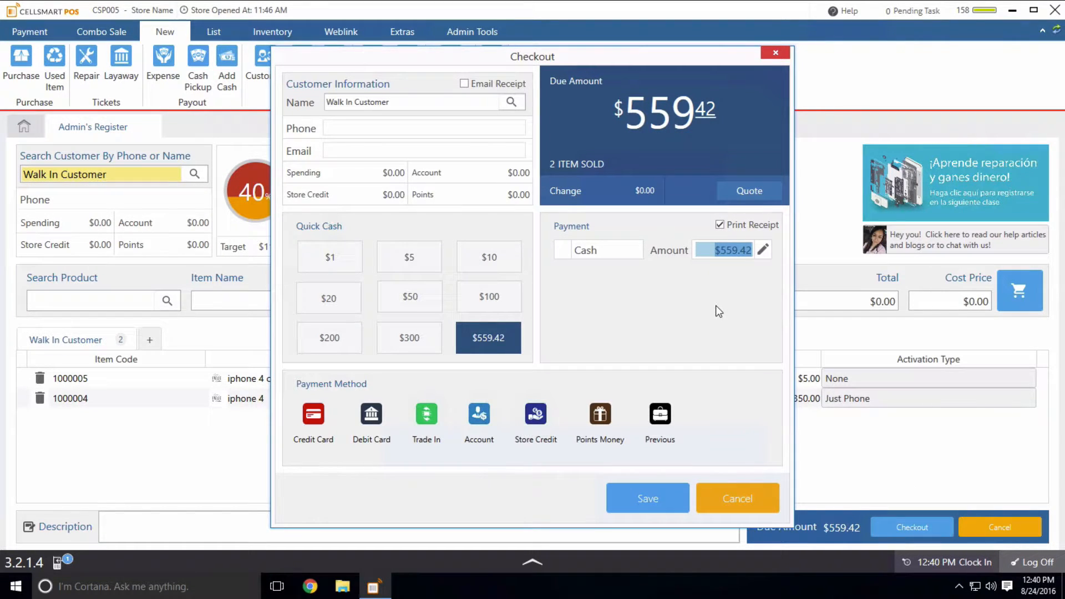
- Save the $559.42 sale as a full cash payment in the Checkout dialog
{"action": "left_click", "coordinate": [647, 502]}
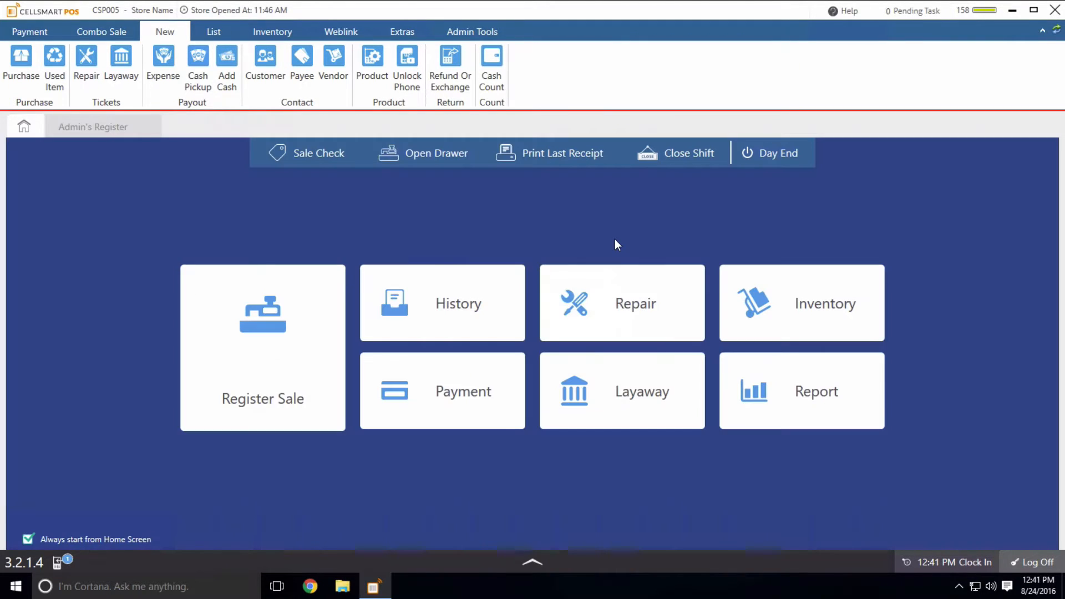
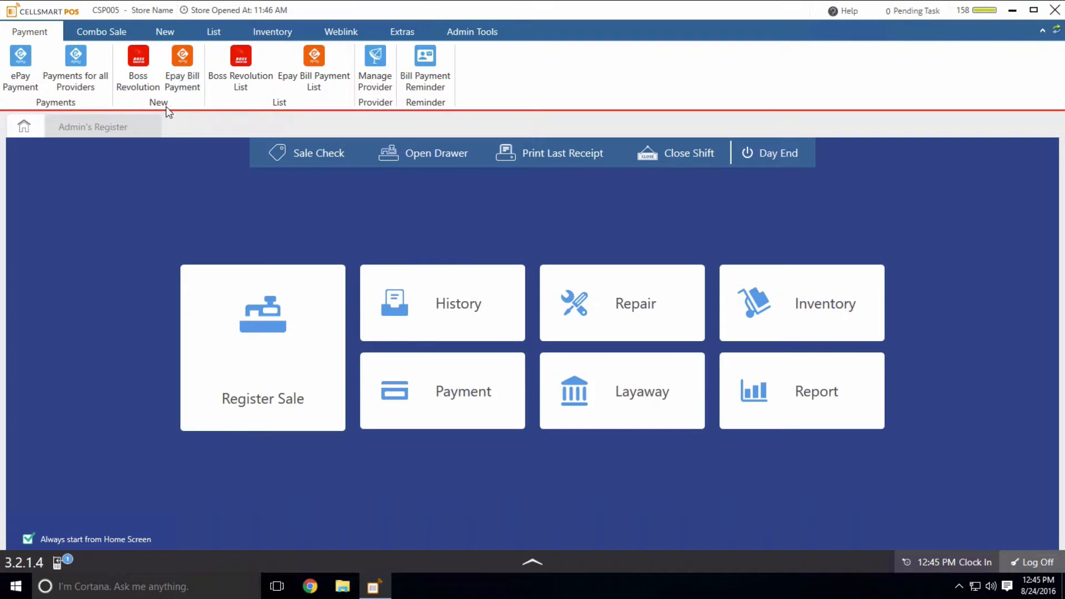
- Look up the customer by phone number in a new Epay bill payment
{"action": "left_click", "coordinate": [183, 78]}
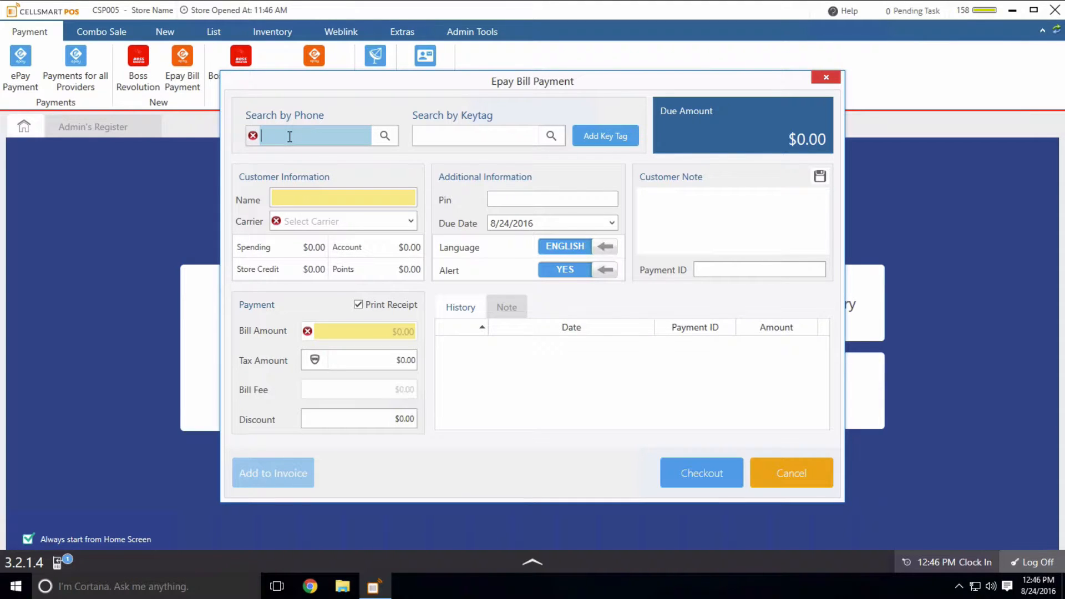
{"action": "left_click", "coordinate": [311, 195]}
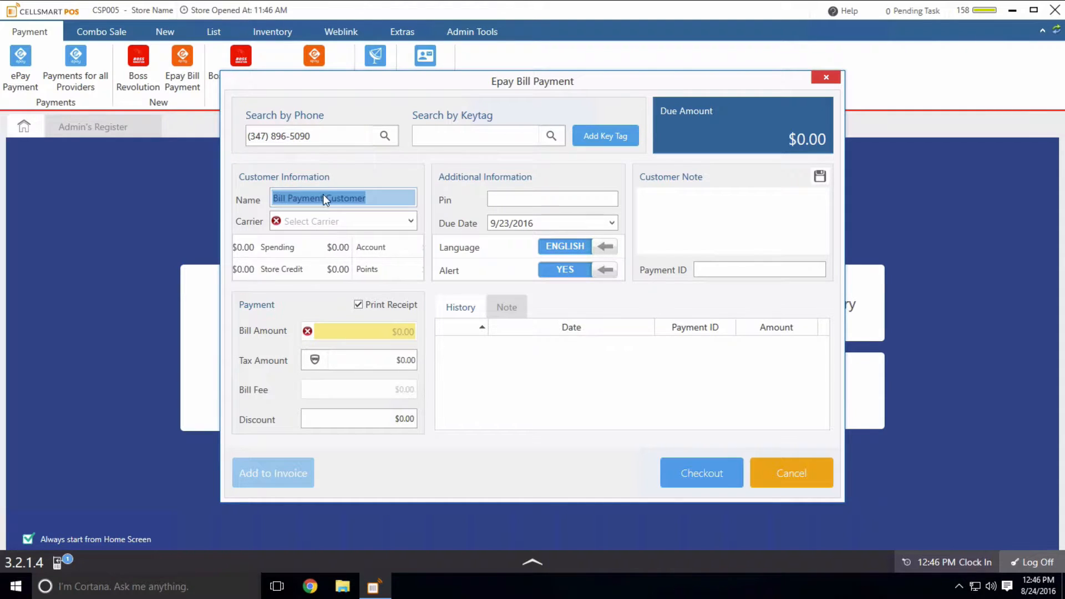
{"action": "left_click", "coordinate": [382, 198]}
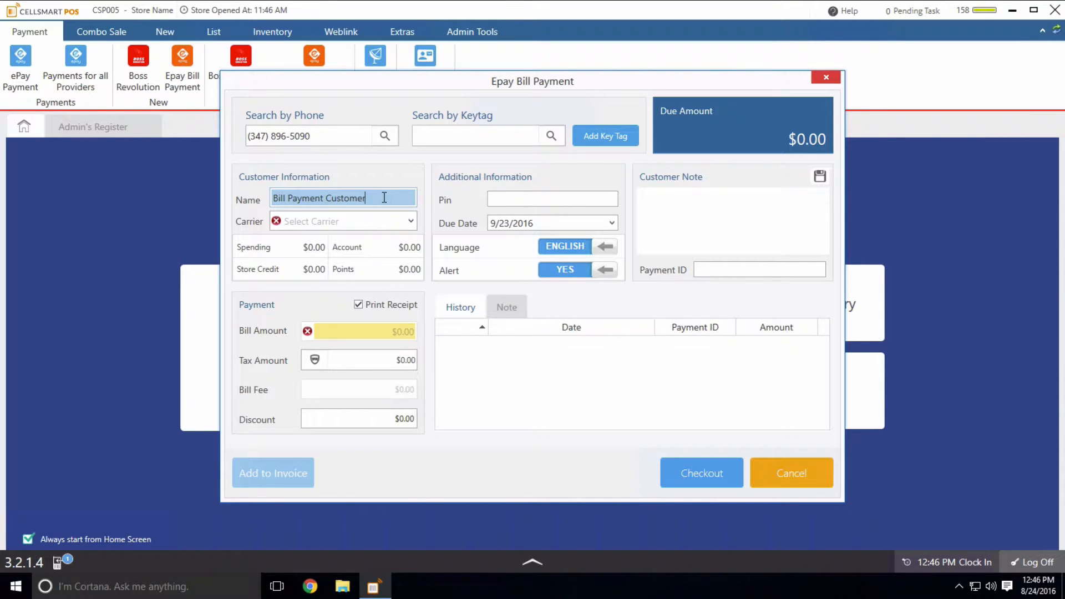
- Choose Boost Mobile as the bill payment's carrier
{"action": "mouse_move", "coordinate": [280, 225]}
{"action": "left_click", "coordinate": [411, 221]}
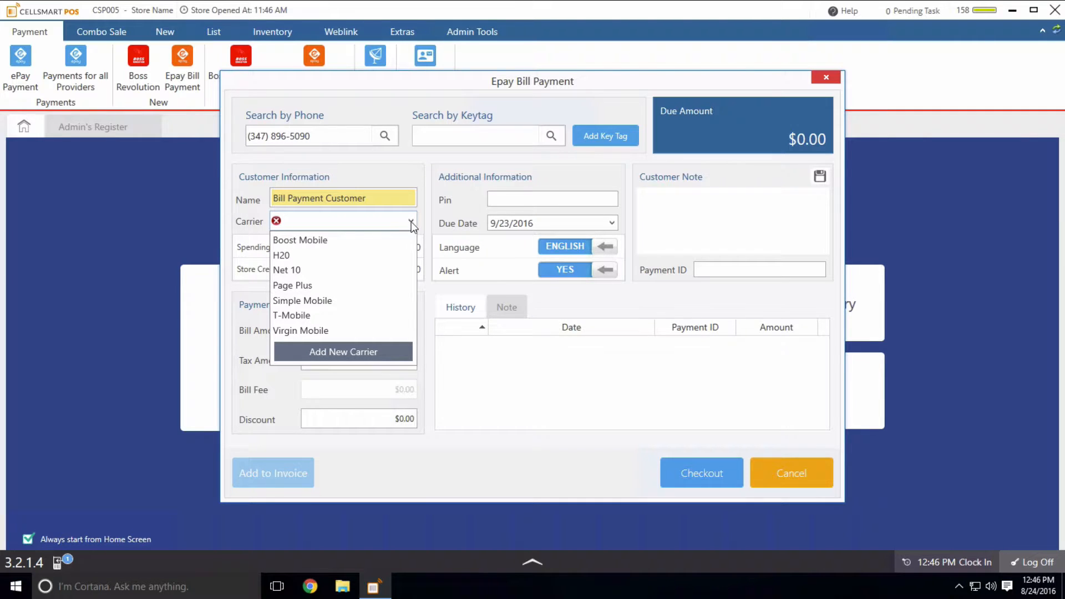
{"action": "left_click", "coordinate": [318, 244]}
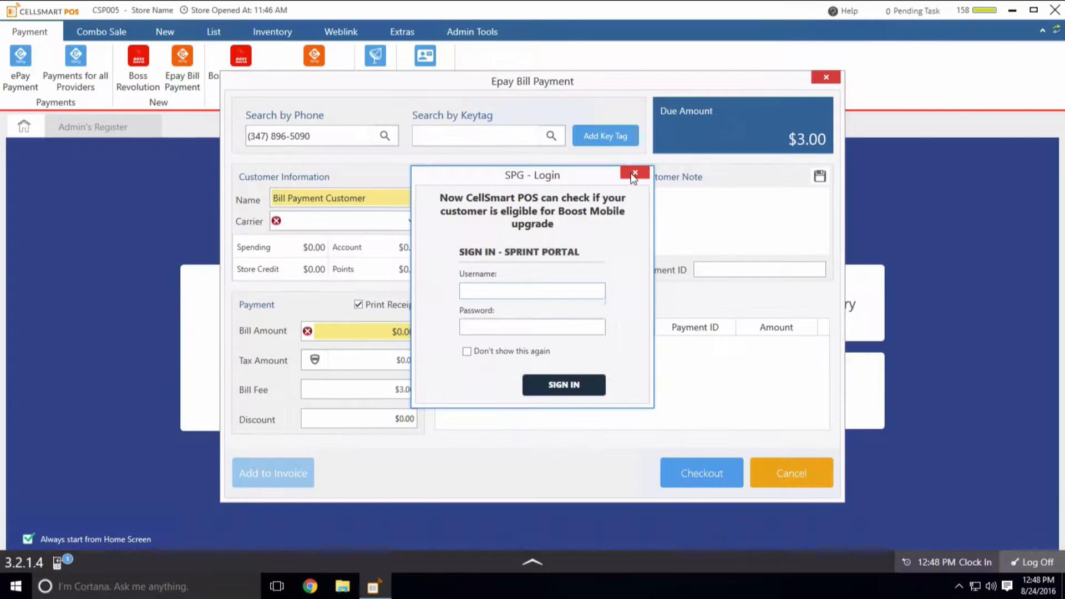
- Dismiss the Sprint sign-in prompt and enter a $30.00 bill amount, making $35.59 due
{"action": "left_click", "coordinate": [709, 82]}
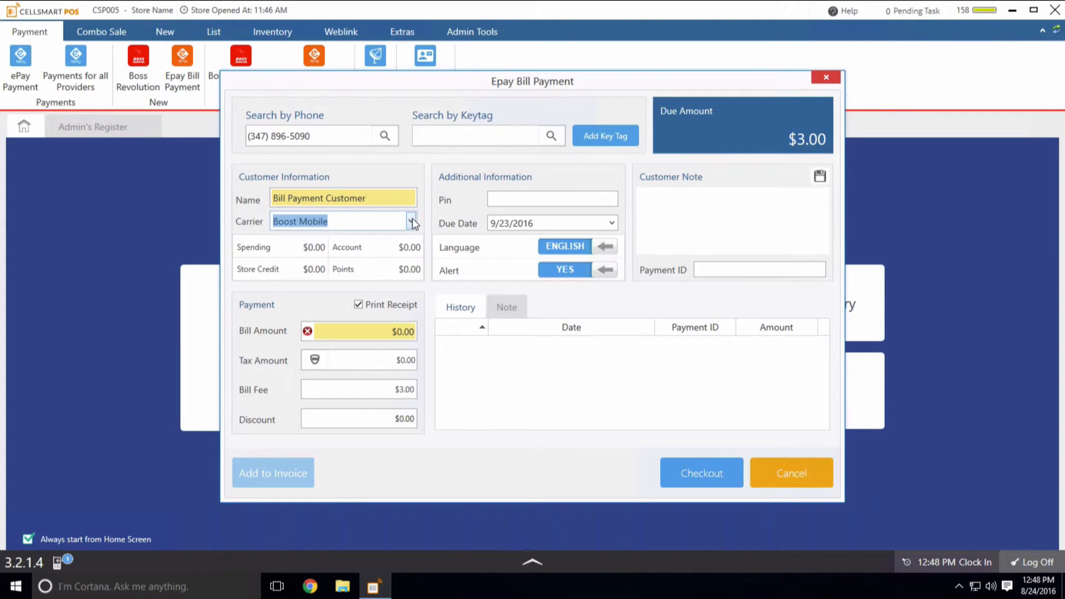
{"action": "key", "text": "Tab"}
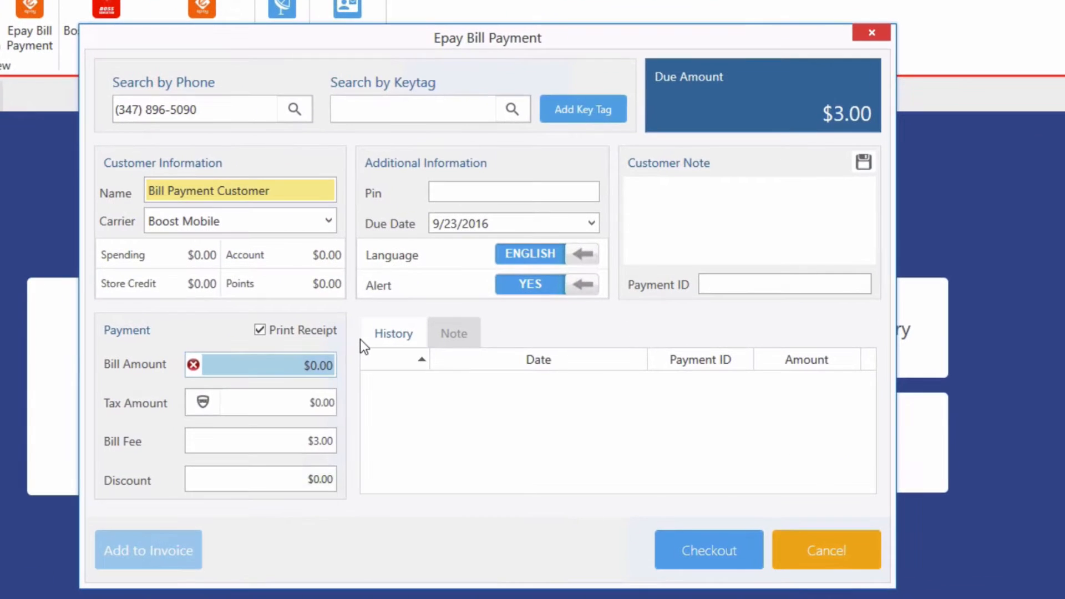
{"action": "type", "text": "30"}
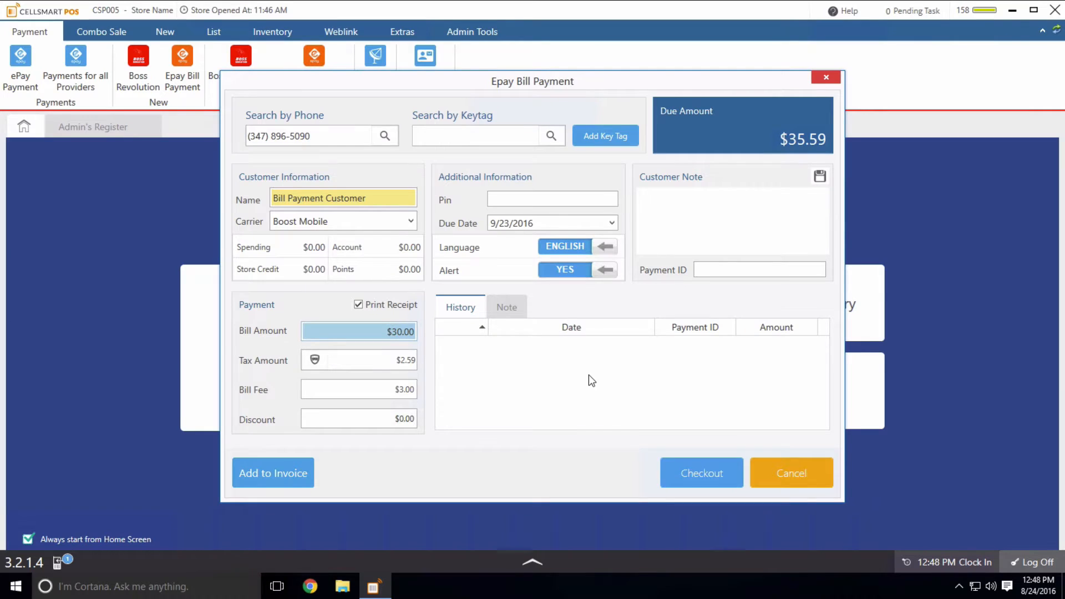
- Check out the $35.59 Boost Mobile bill payment in cash and save it
{"action": "left_click", "coordinate": [697, 466]}
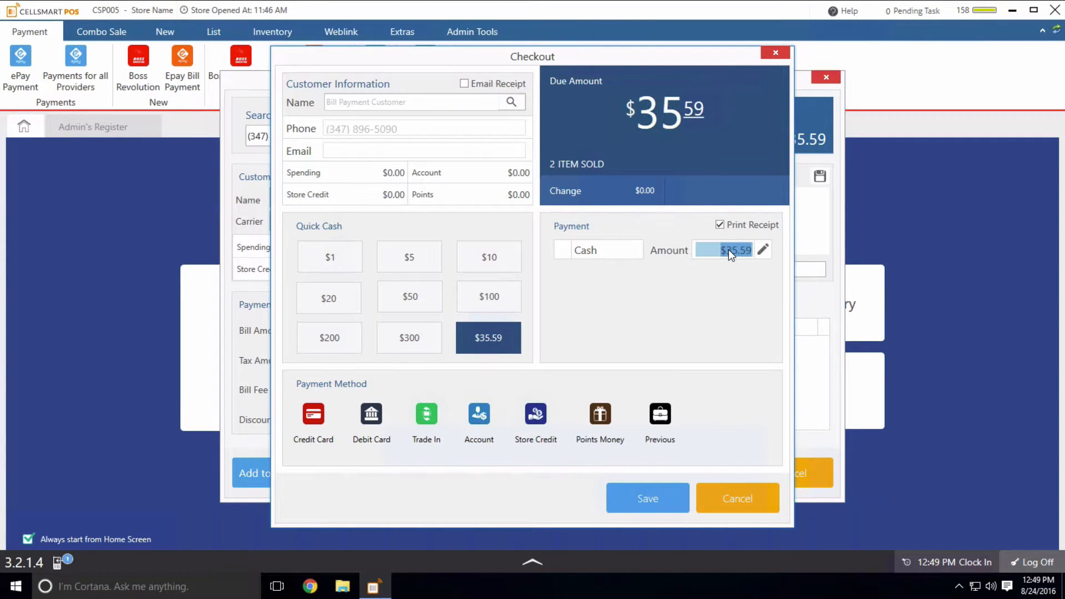
{"action": "left_click", "coordinate": [649, 493]}
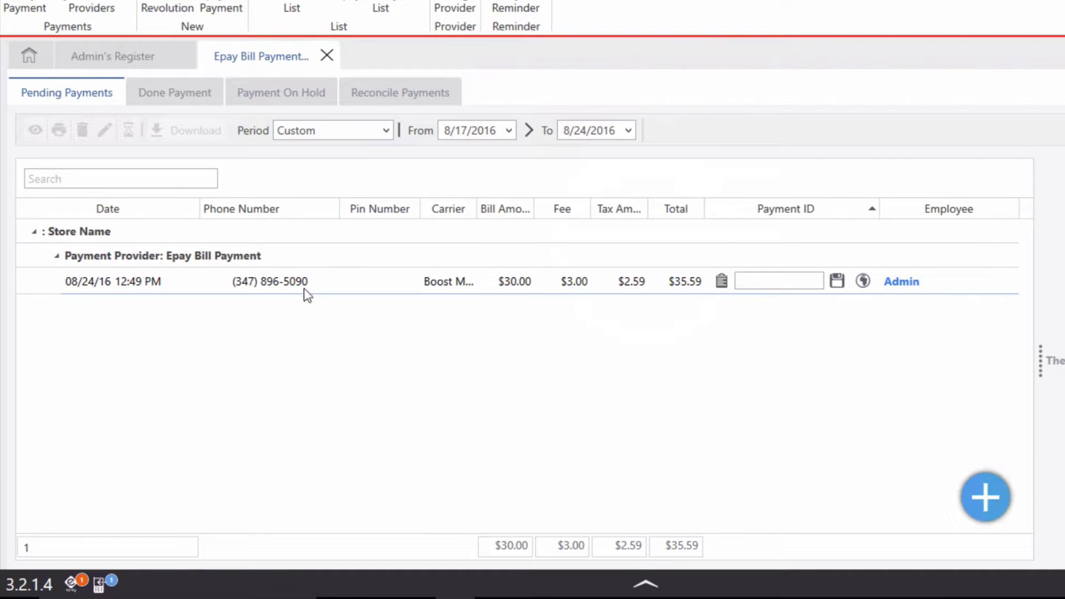
- Enter and save the payment ID on the pending Boost Mobile bill payment
{"action": "left_click", "coordinate": [327, 288]}
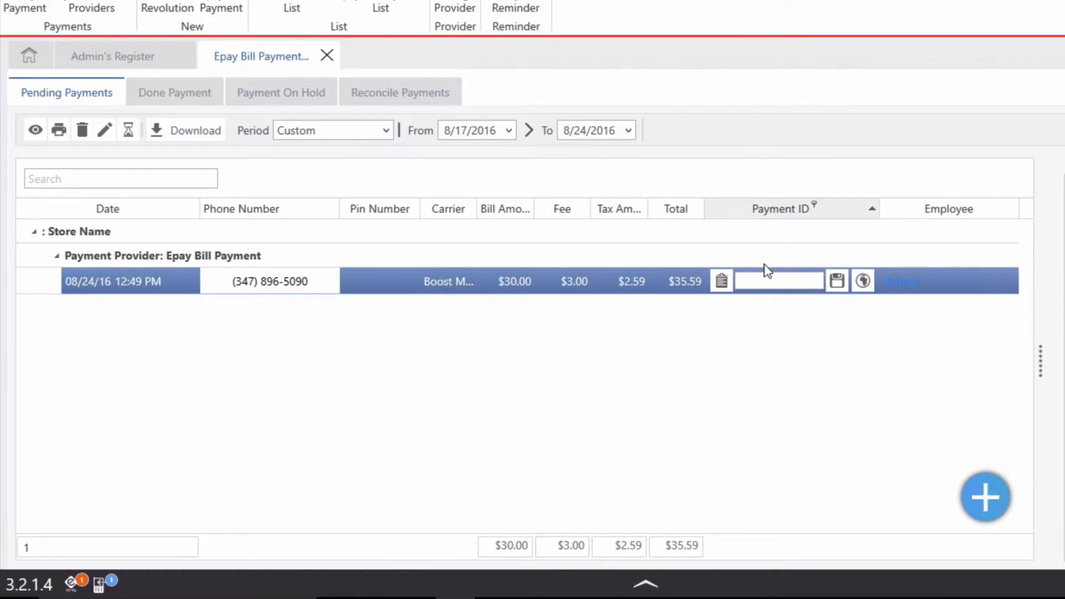
{"action": "left_click", "coordinate": [757, 281]}
{"action": "type", "text": "1324234"}
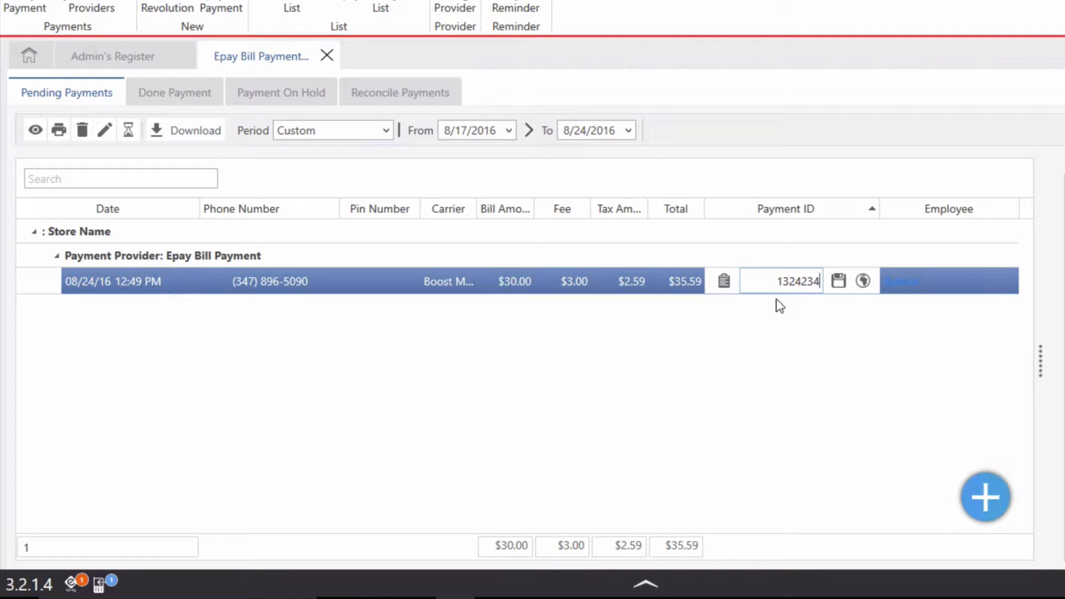
{"action": "type", "text": "76"}
{"action": "left_click", "coordinate": [838, 282]}
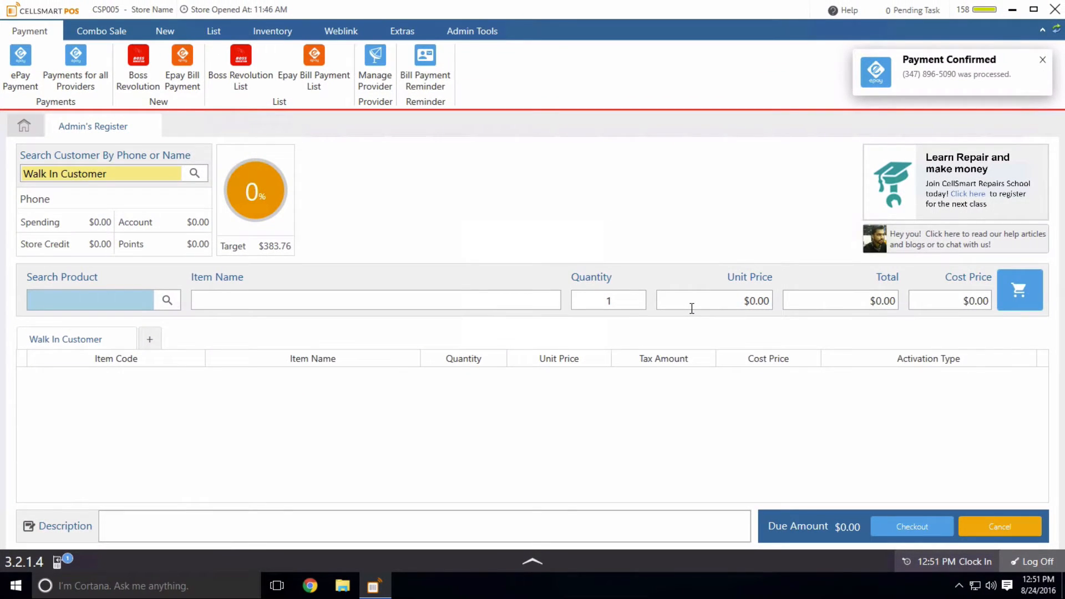
- Search 'boost' and add Boost Mobile Topup to the sale at a $30.00 total
{"action": "left_click", "coordinate": [1043, 59]}
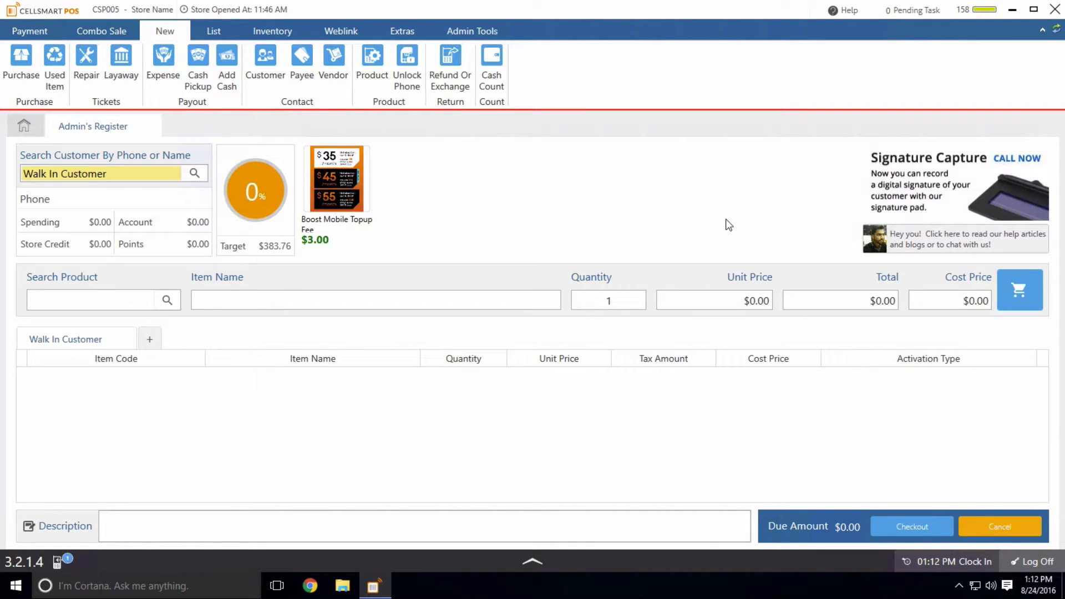
{"action": "left_click", "coordinate": [97, 299]}
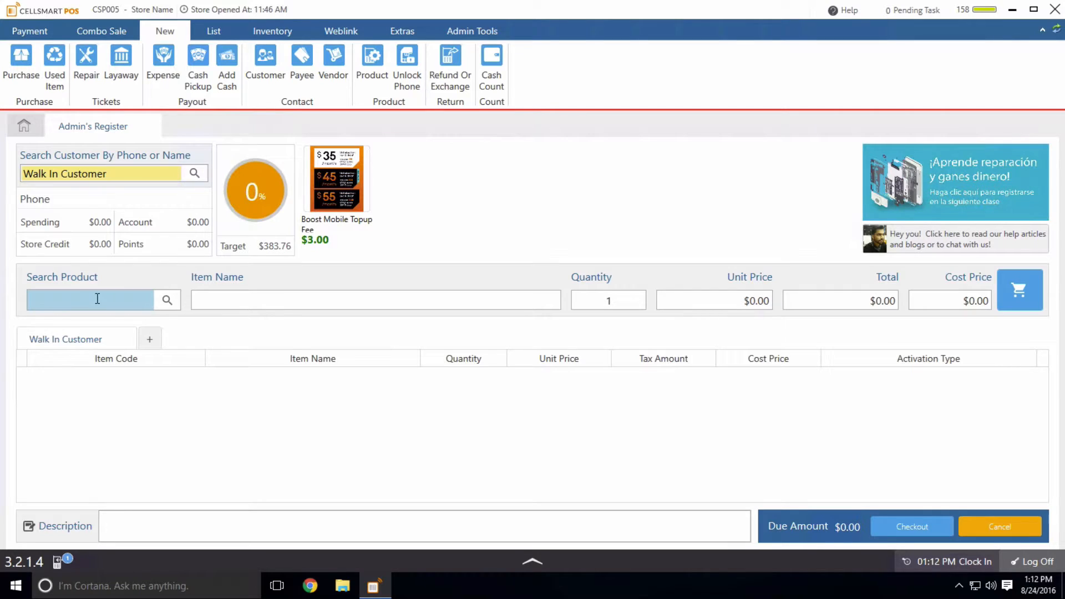
{"action": "type", "text": "boost"}
{"action": "key", "text": "Return"}
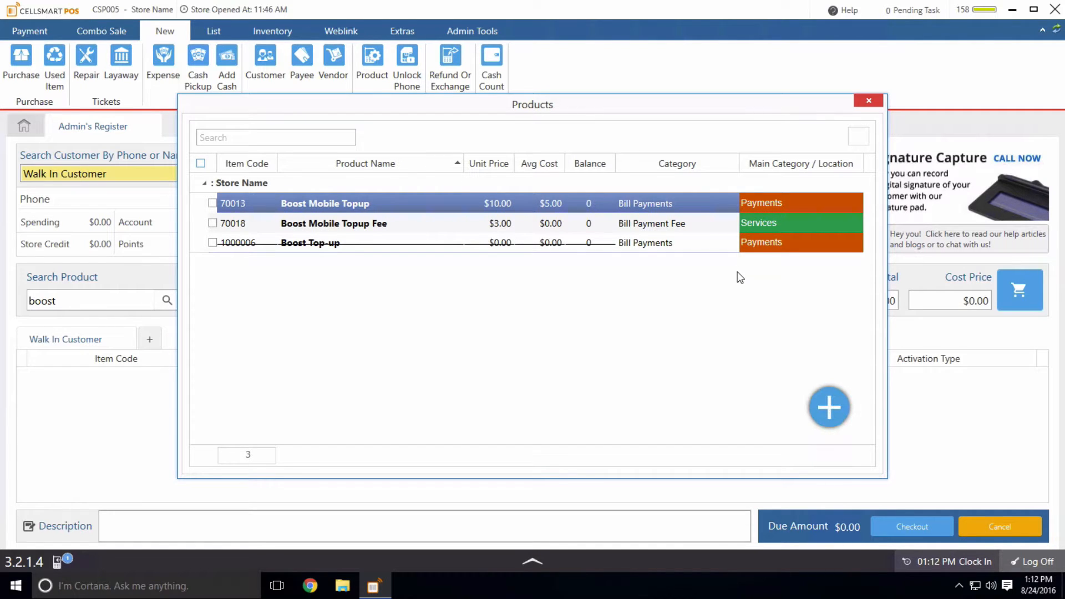
{"action": "double_click", "coordinate": [717, 205]}
{"action": "left_click", "coordinate": [875, 300]}
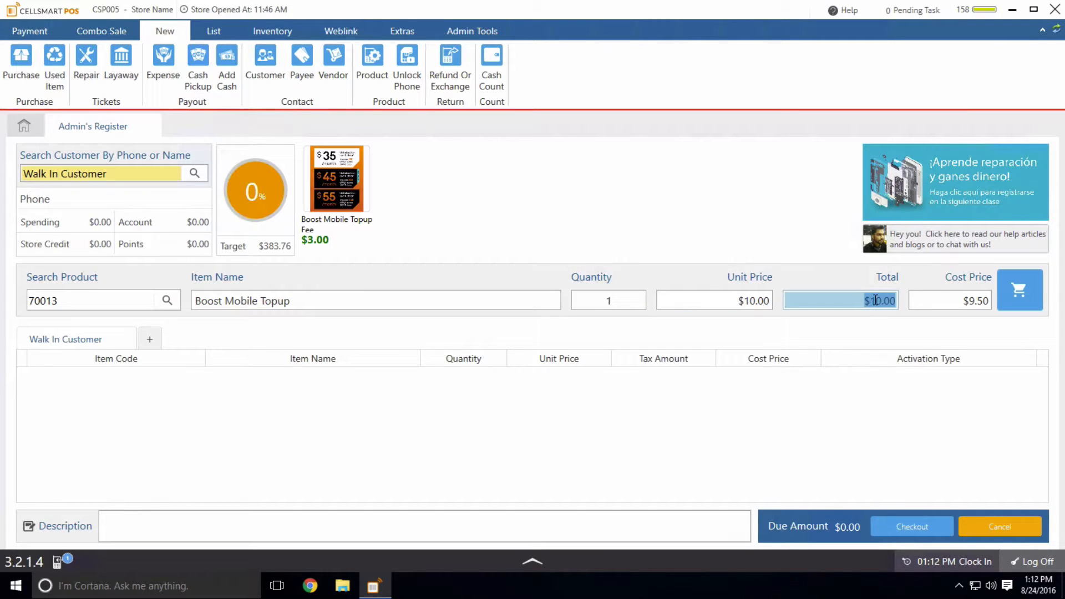
{"action": "type", "text": "30"}
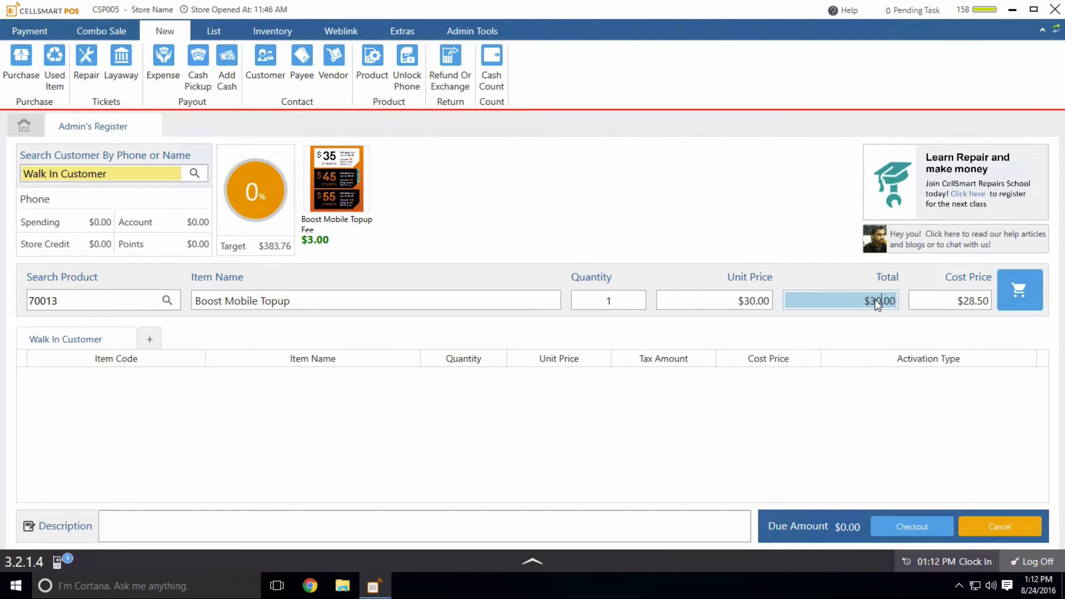
{"action": "left_click", "coordinate": [1019, 290]}
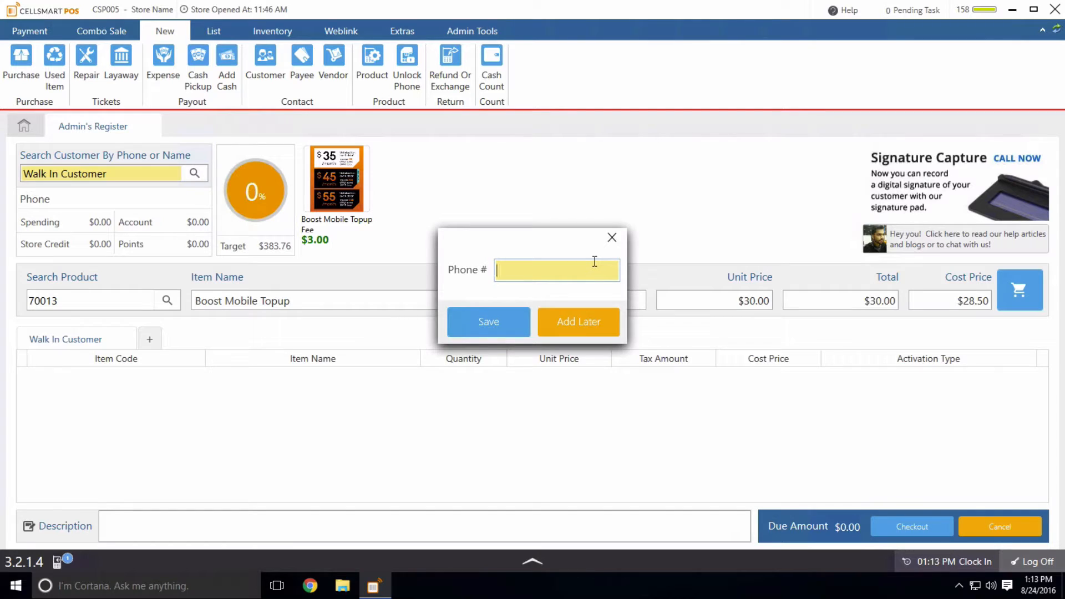
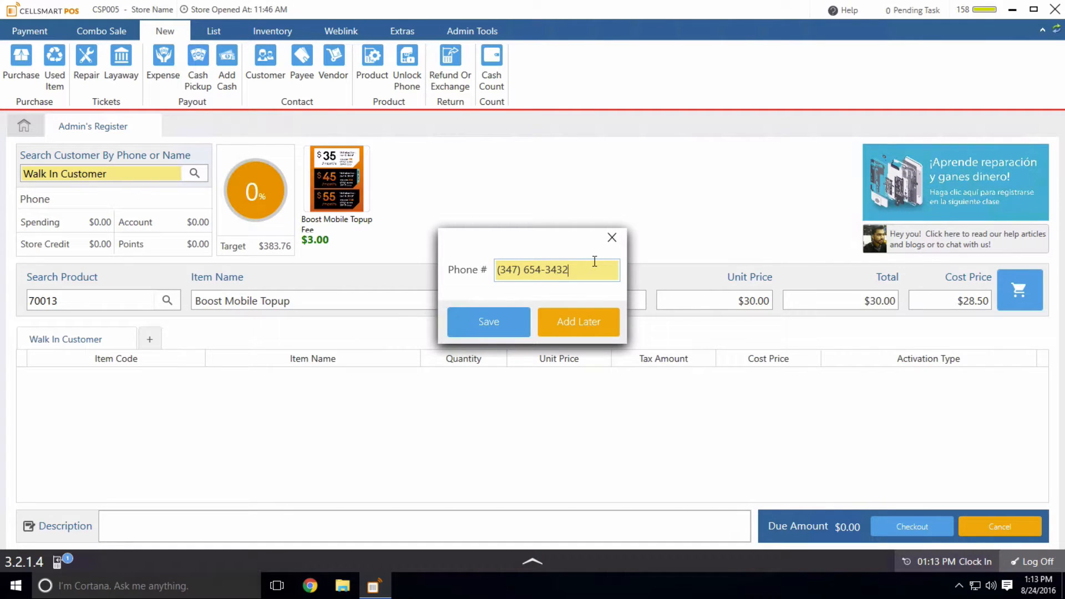
- Record the customer's phone number for the topup, bringing the amount due to $32.59
{"action": "left_click", "coordinate": [514, 319]}
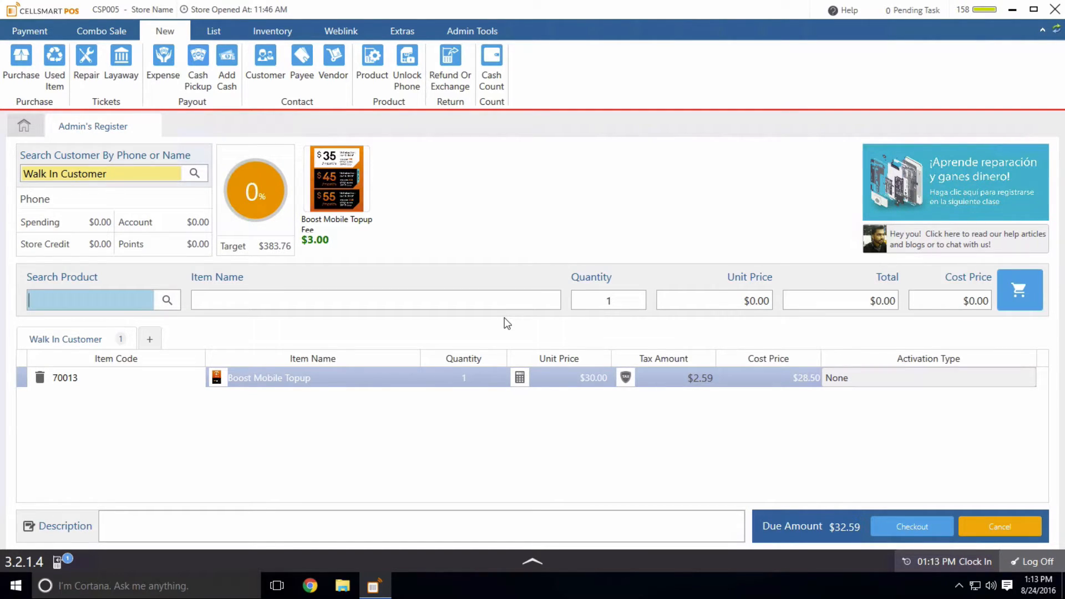
- Add the iphone 4 case, then cancel the whole sale, leaving $0.00 due
{"action": "type", "text": "case"}
{"action": "key", "text": "Return"}
{"action": "key", "text": "Return"}
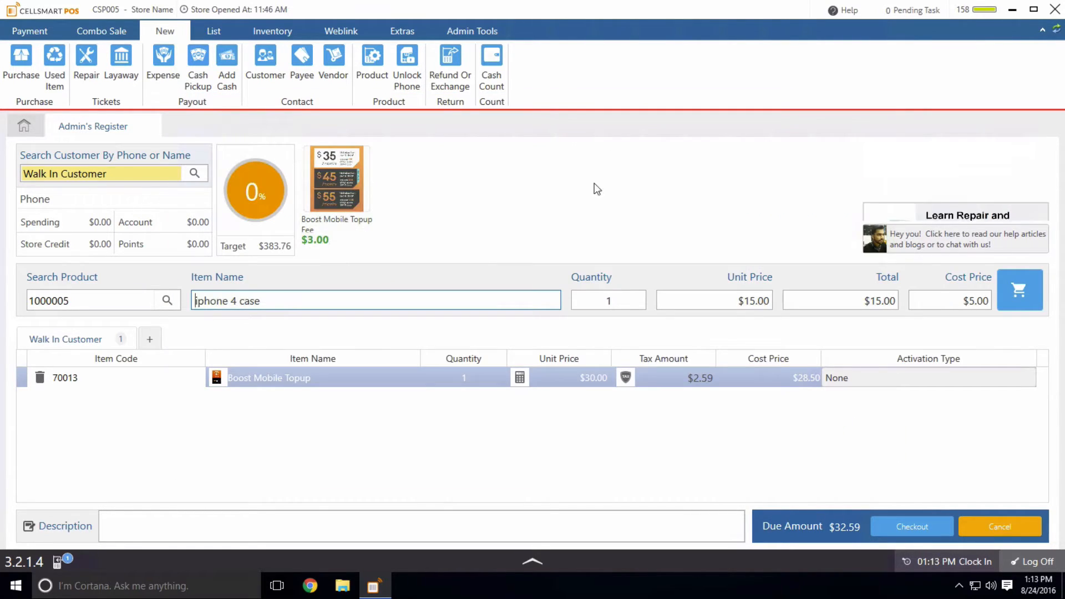
{"action": "left_click", "coordinate": [1018, 284]}
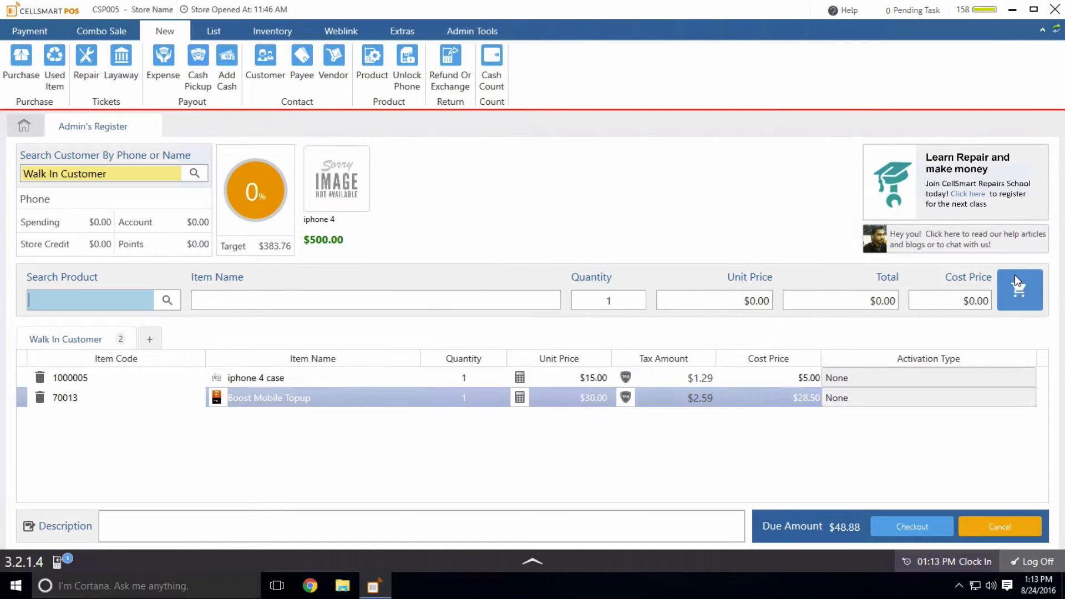
{"action": "left_click", "coordinate": [278, 381]}
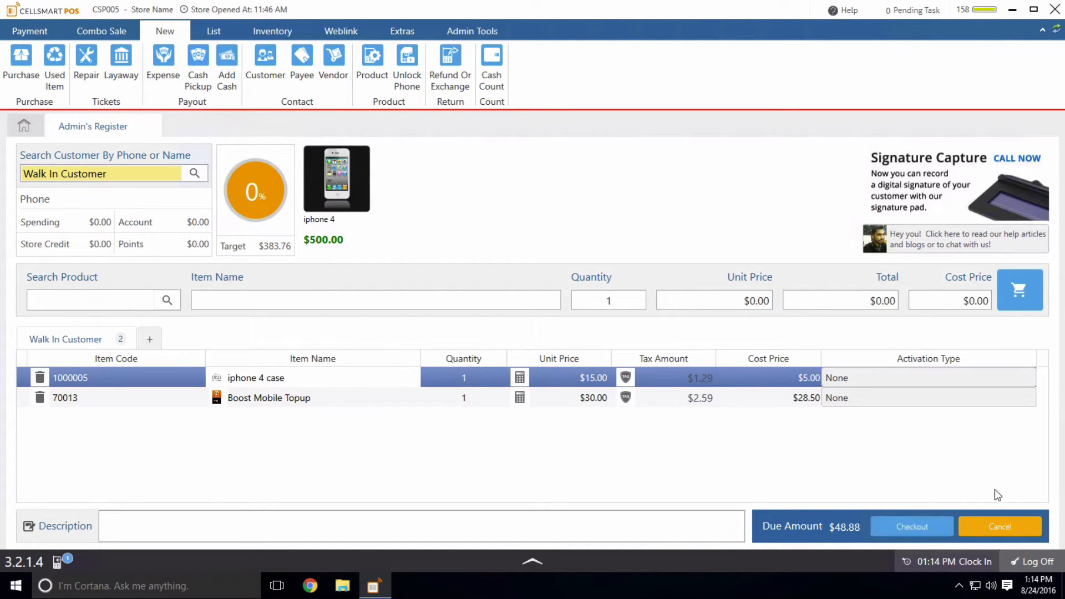
{"action": "left_click", "coordinate": [998, 526]}
{"action": "left_click", "coordinate": [533, 316]}
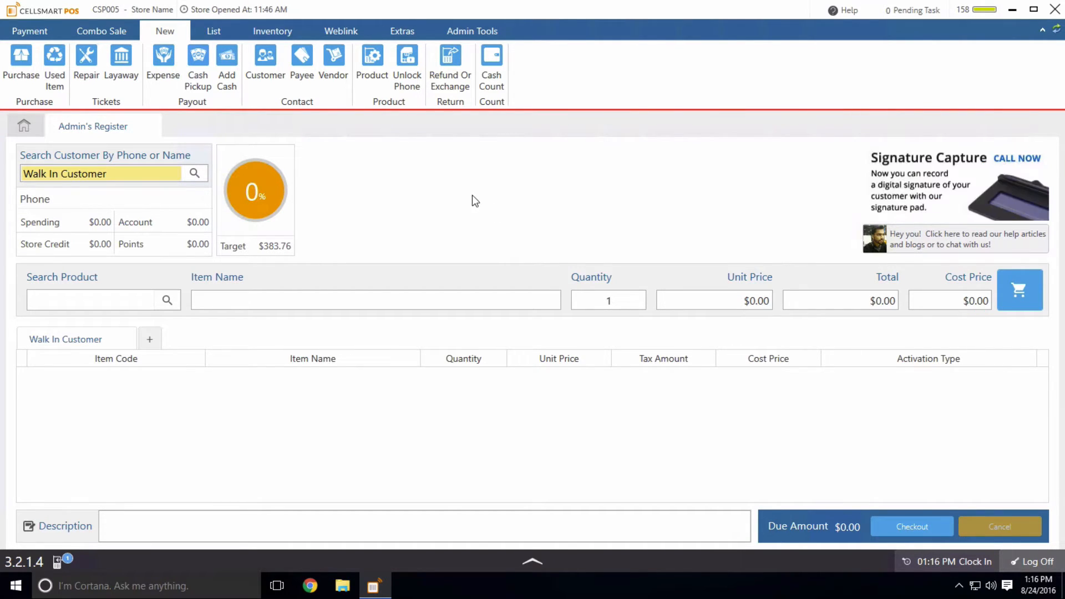
- Begin closing the shift and set the leaving cash to $100.00
{"action": "left_click", "coordinate": [24, 125]}
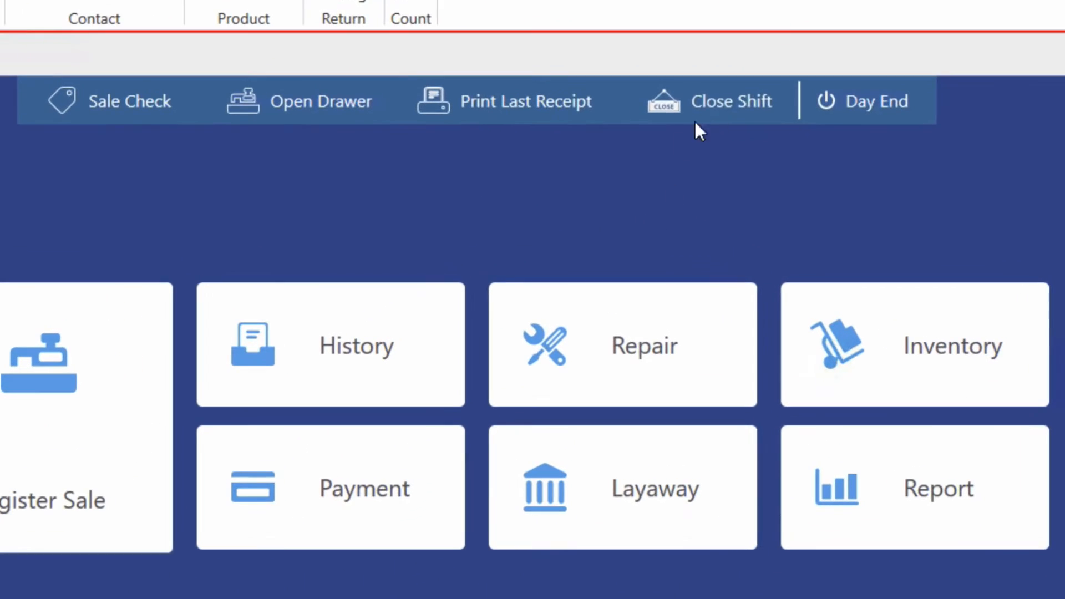
{"action": "left_click", "coordinate": [678, 148]}
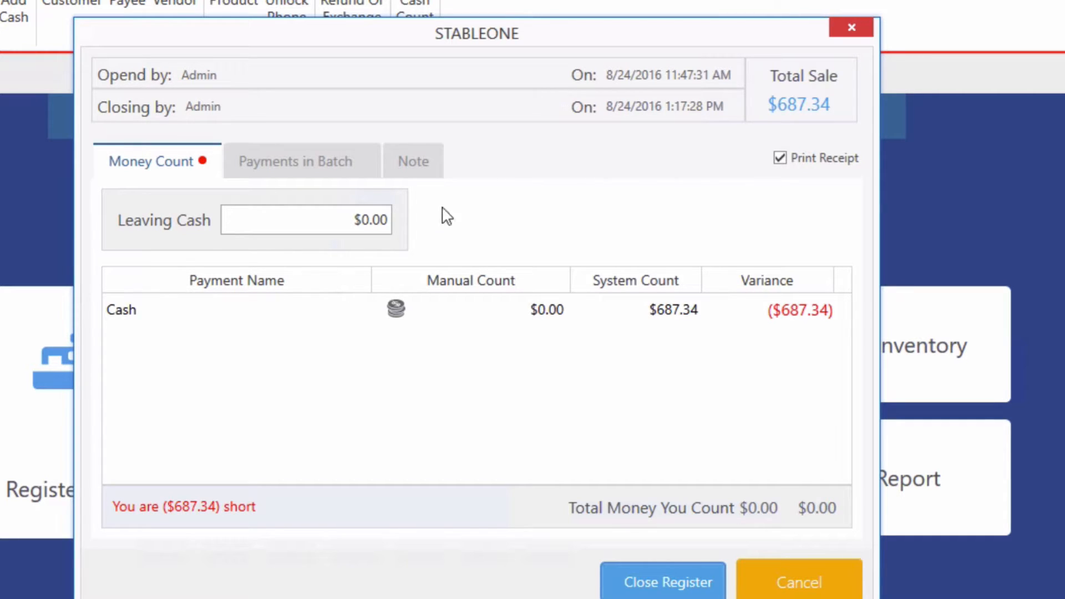
{"action": "left_click", "coordinate": [365, 220]}
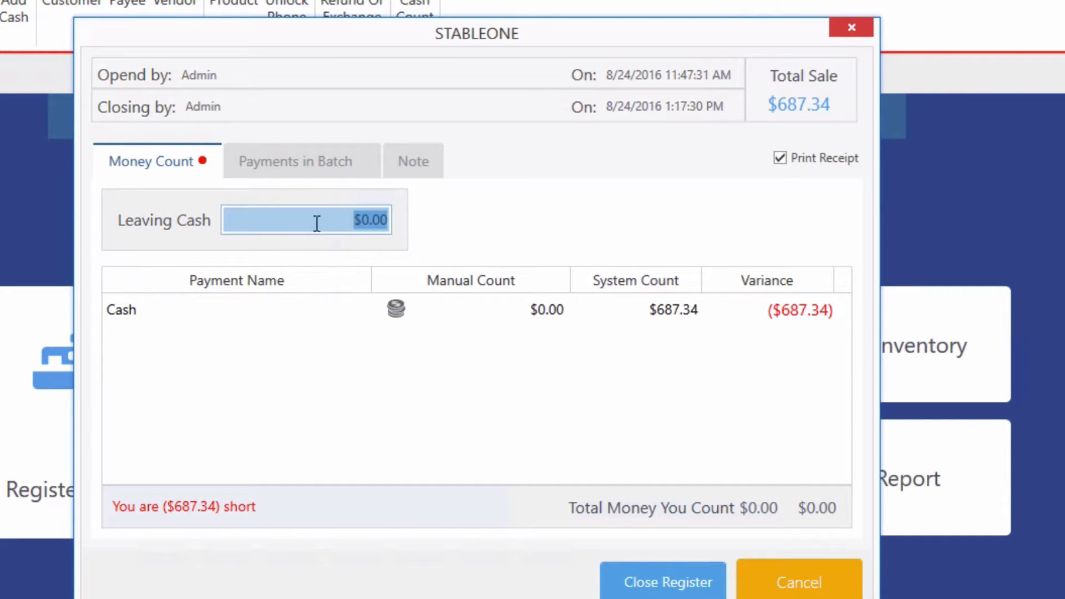
{"action": "left_click", "coordinate": [363, 219]}
{"action": "type", "text": "10"}
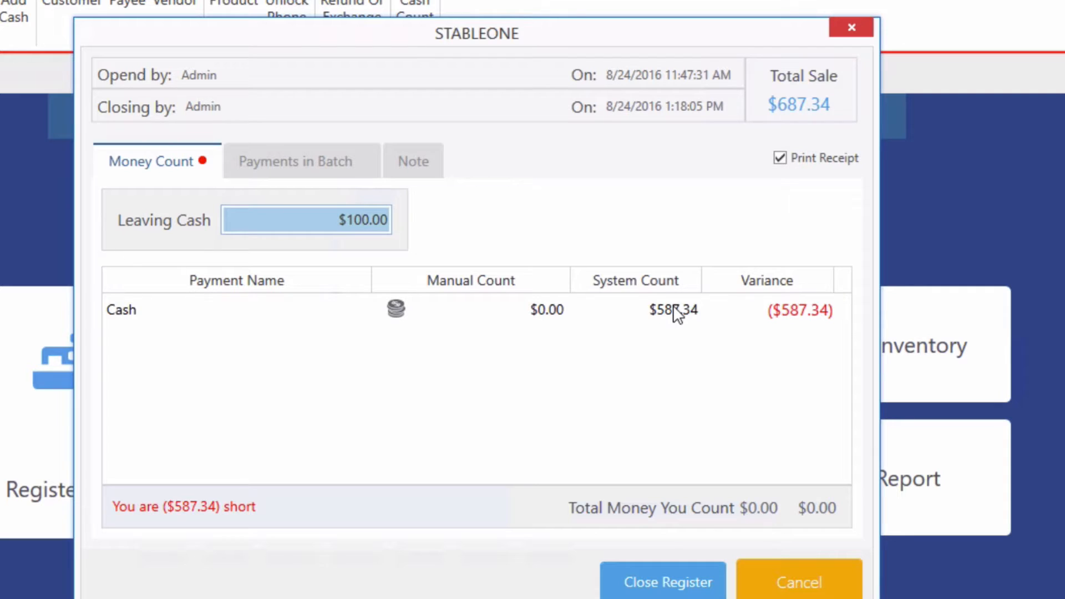
- Enter a $587.34 manual cash count, matching the system with $0.00 variance
{"action": "left_click", "coordinate": [543, 306]}
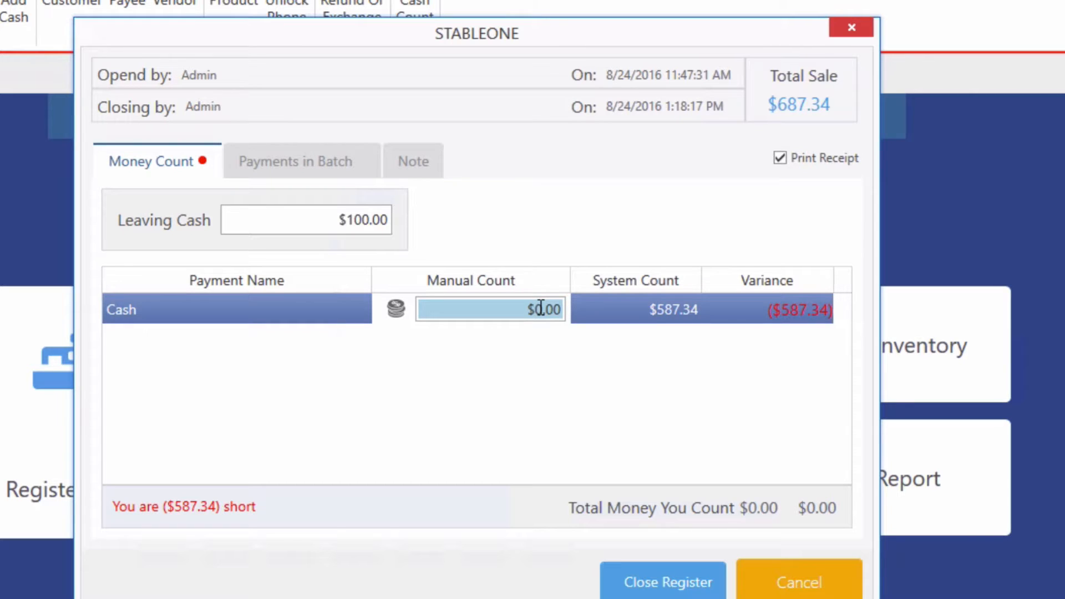
{"action": "type", "text": "58"}
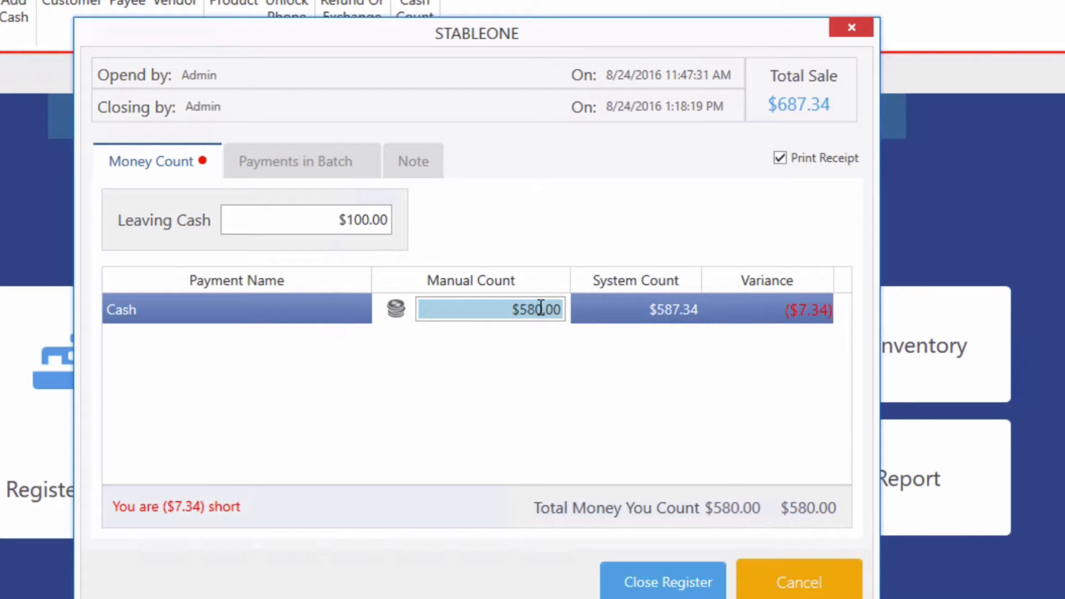
{"action": "key", "text": "Tab"}
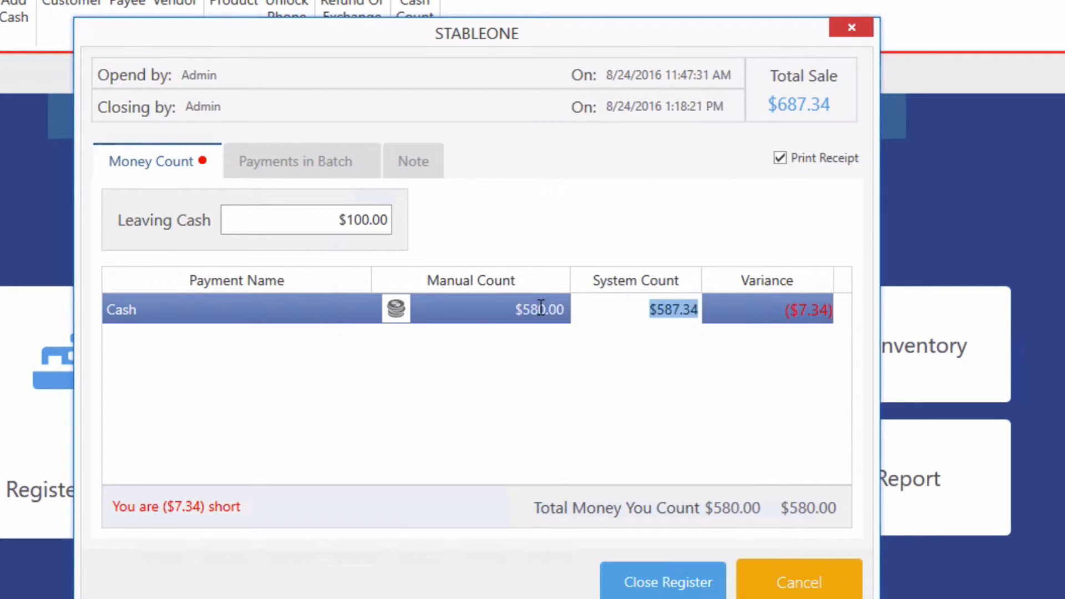
{"action": "left_click", "coordinate": [541, 308]}
{"action": "type", "text": "587"}
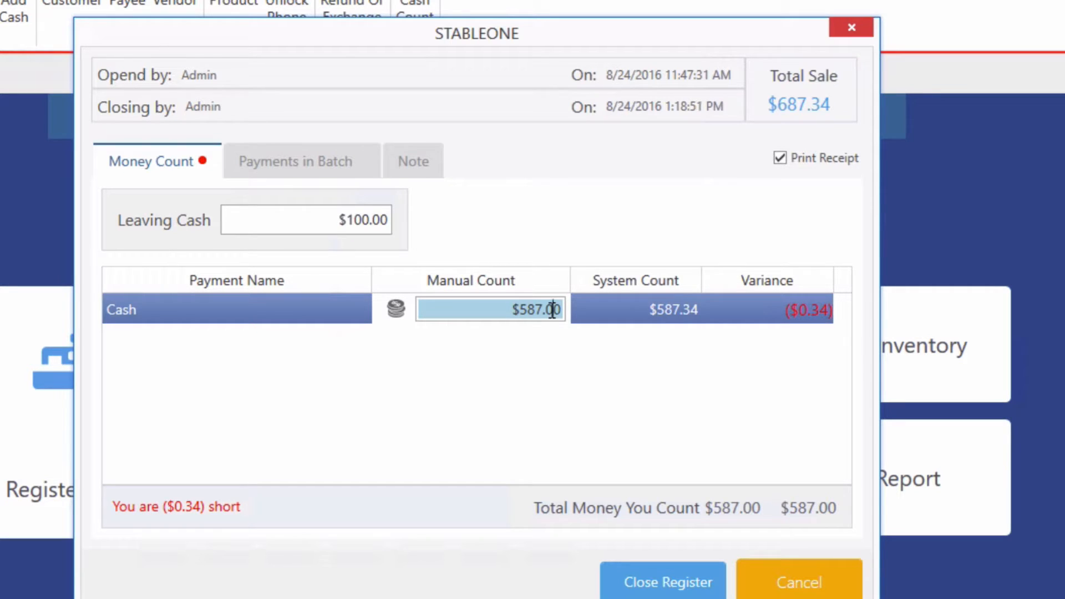
{"action": "key", "text": "Tab"}
{"action": "left_click", "coordinate": [552, 309]}
{"action": "type", "text": "587.34"}
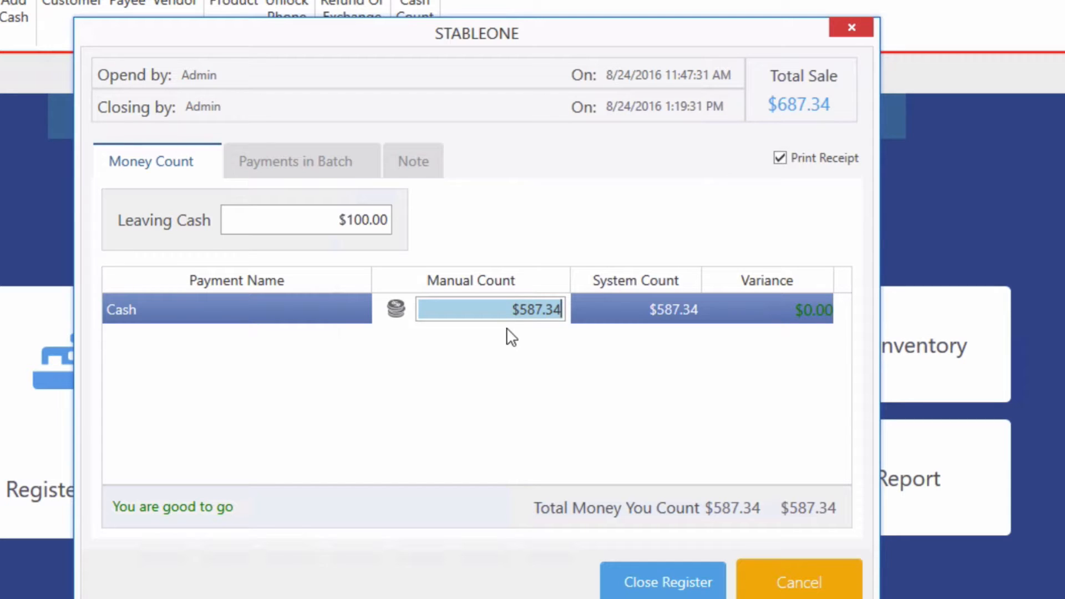
{"action": "key", "text": "BackSpace"}
{"action": "type", "text": "5"}
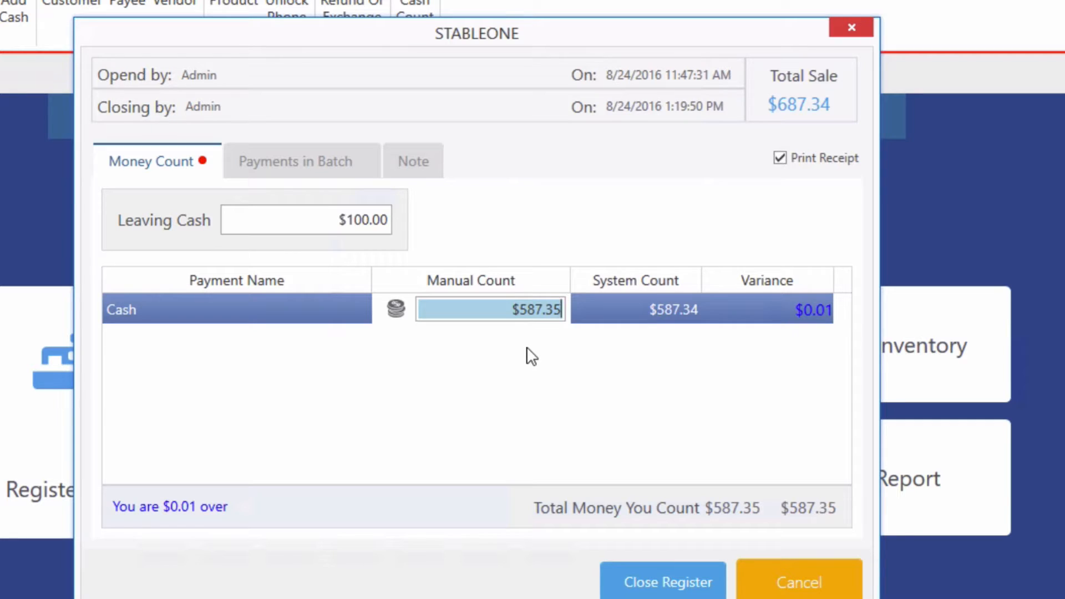
{"action": "key", "text": "BackSpace"}
{"action": "type", "text": "4"}
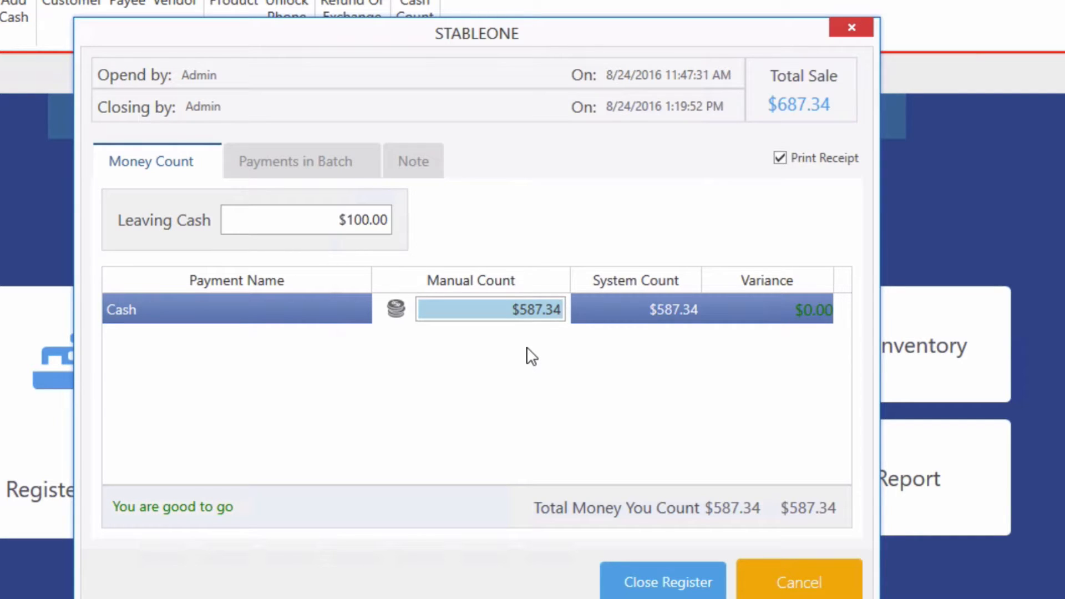
{"action": "left_click", "coordinate": [455, 375]}
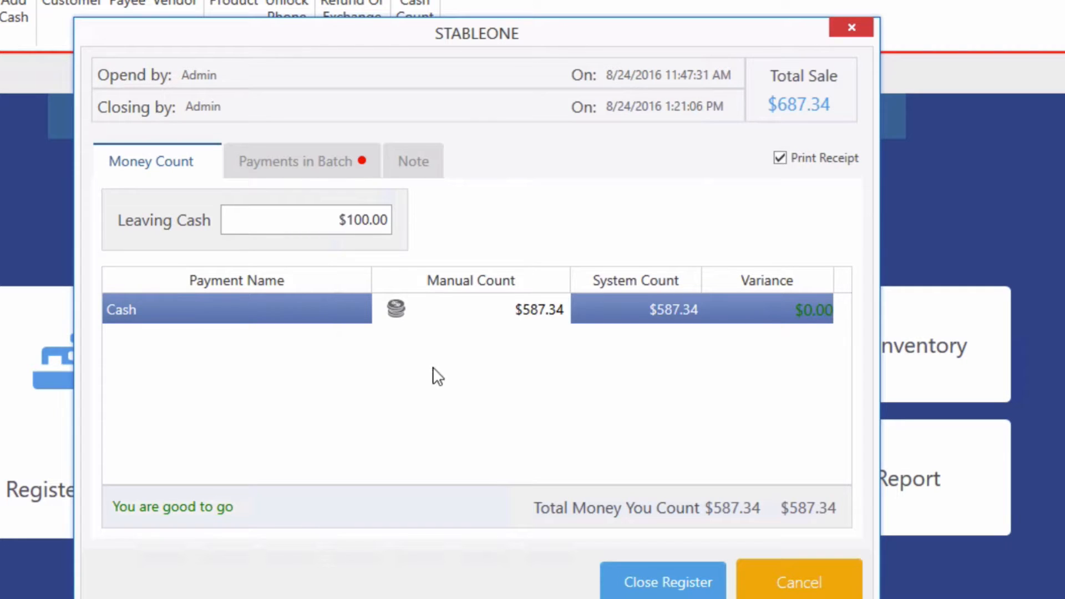
- Set the Epay Bill Payment provider amount to $30.00 and close the register
{"action": "left_click", "coordinate": [316, 172]}
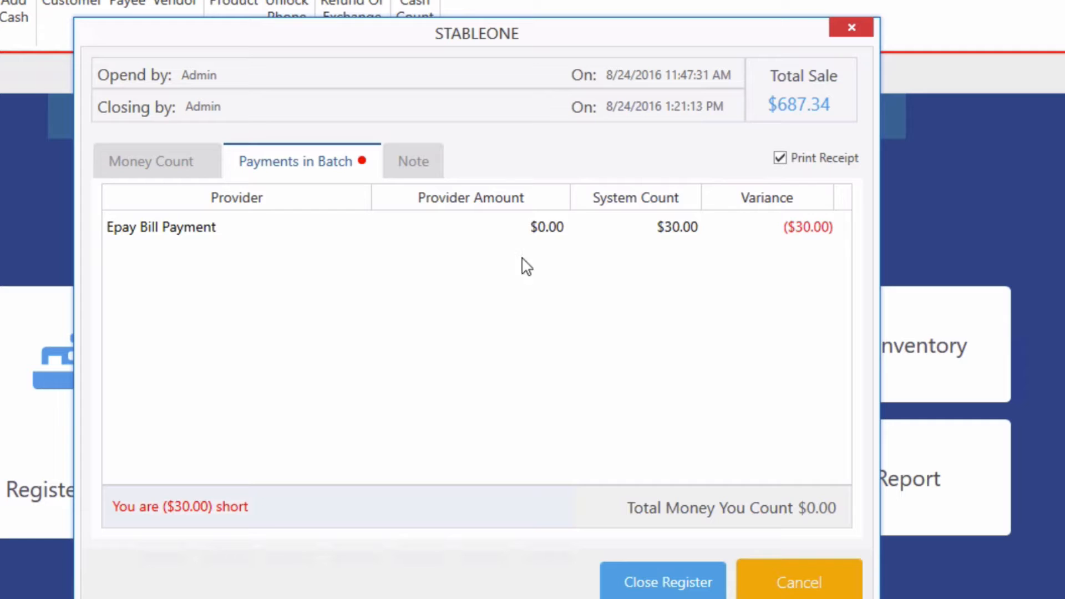
{"action": "left_click", "coordinate": [538, 227]}
{"action": "type", "text": "30"}
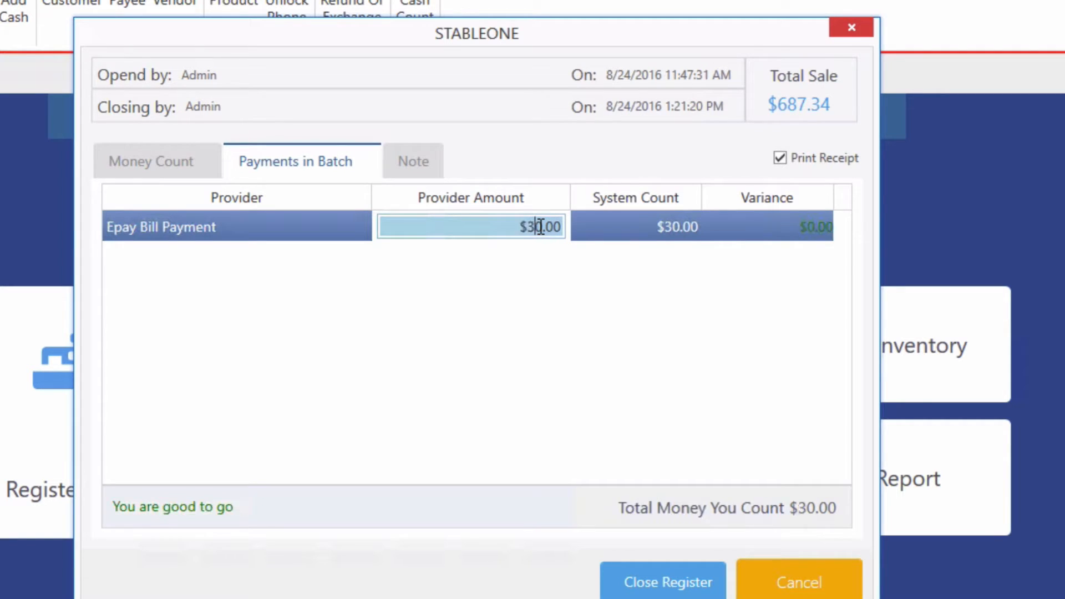
{"action": "key", "text": "BackSpace"}
{"action": "left_click", "coordinate": [113, 173]}
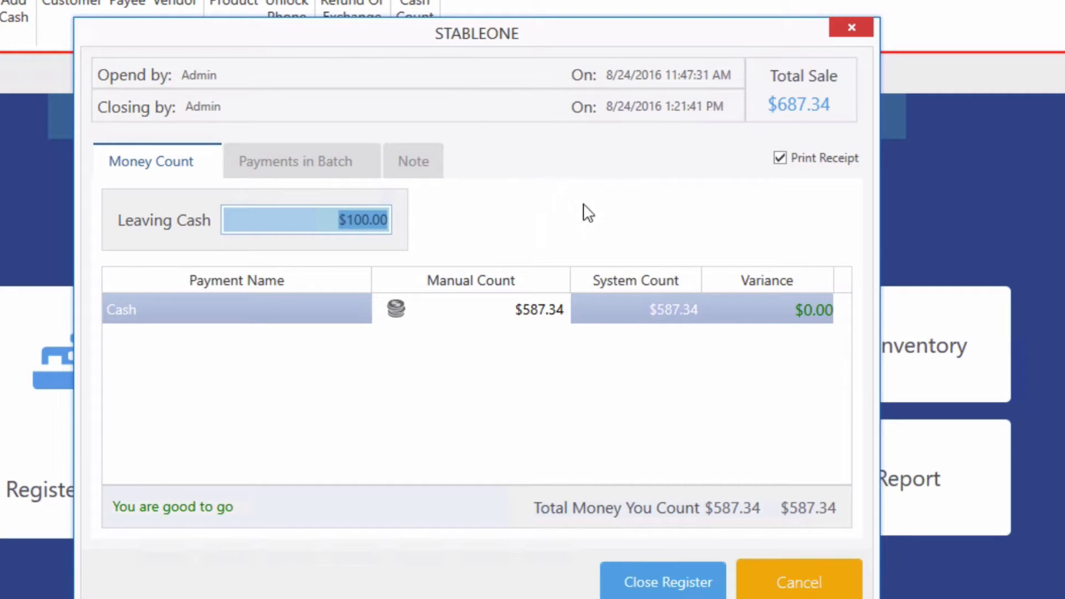
{"action": "left_click", "coordinate": [666, 579]}
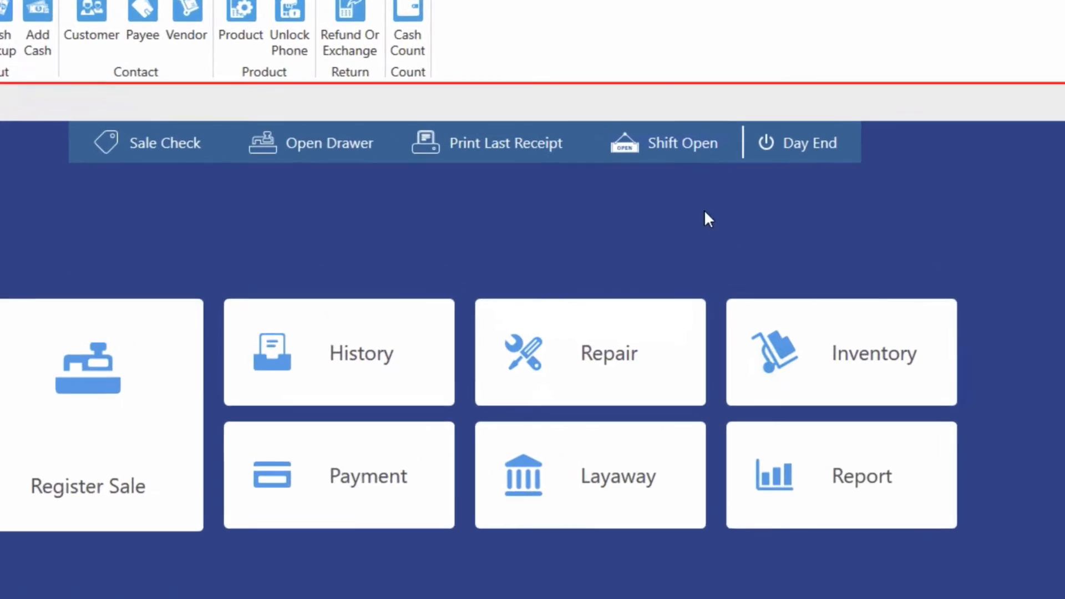
- Open a new shift with $100.00 opening cash and the note 'Open shift'
{"action": "left_click", "coordinate": [668, 147]}
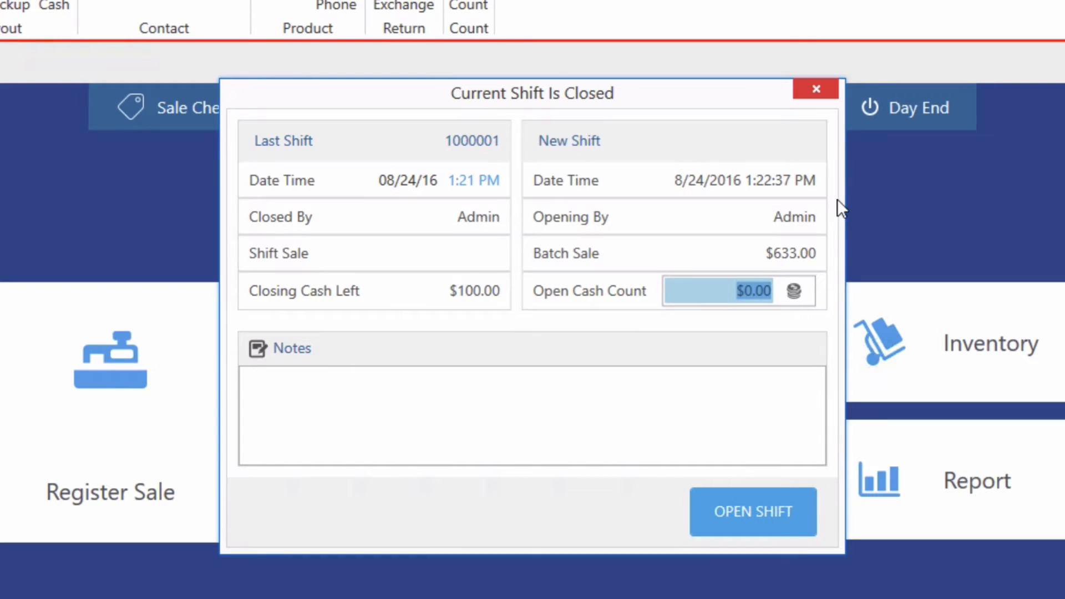
{"action": "left_click", "coordinate": [750, 290]}
{"action": "type", "text": "10"}
{"action": "left_click", "coordinate": [563, 420]}
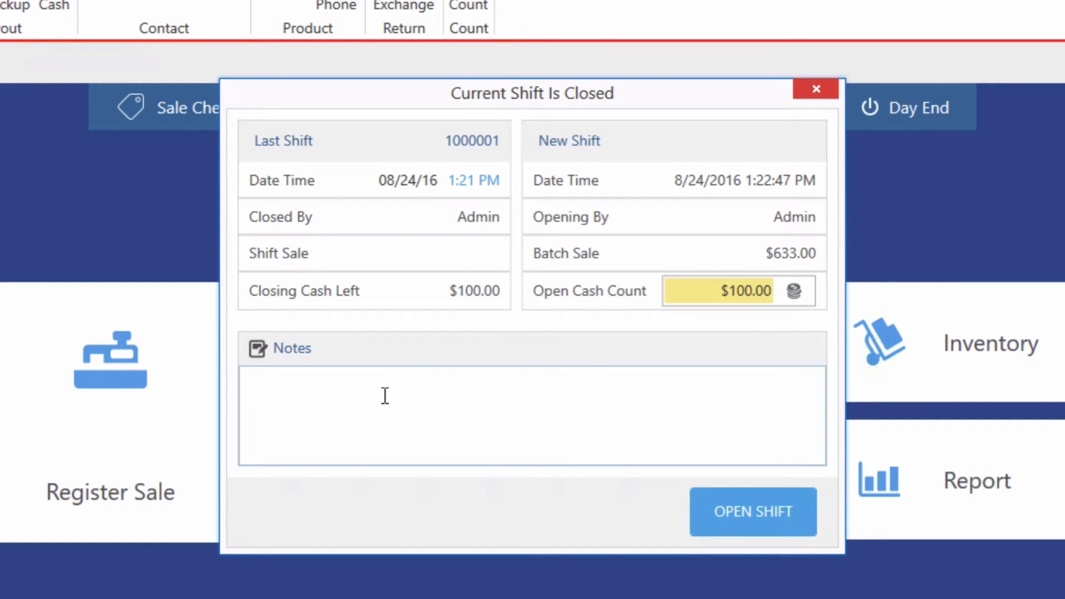
{"action": "type", "text": "Open shift"}
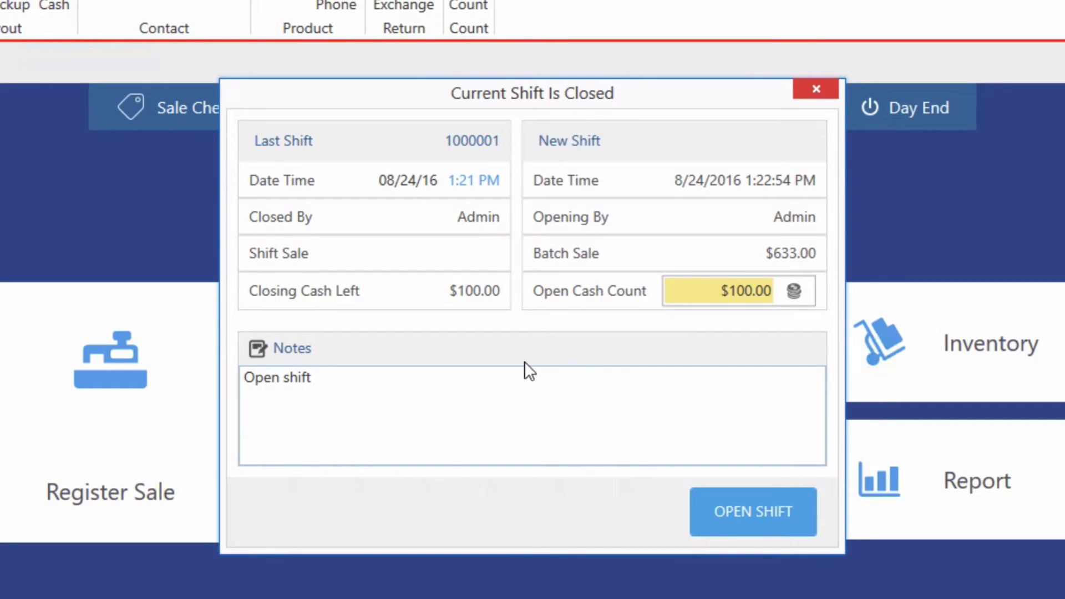
{"action": "left_click", "coordinate": [748, 525]}
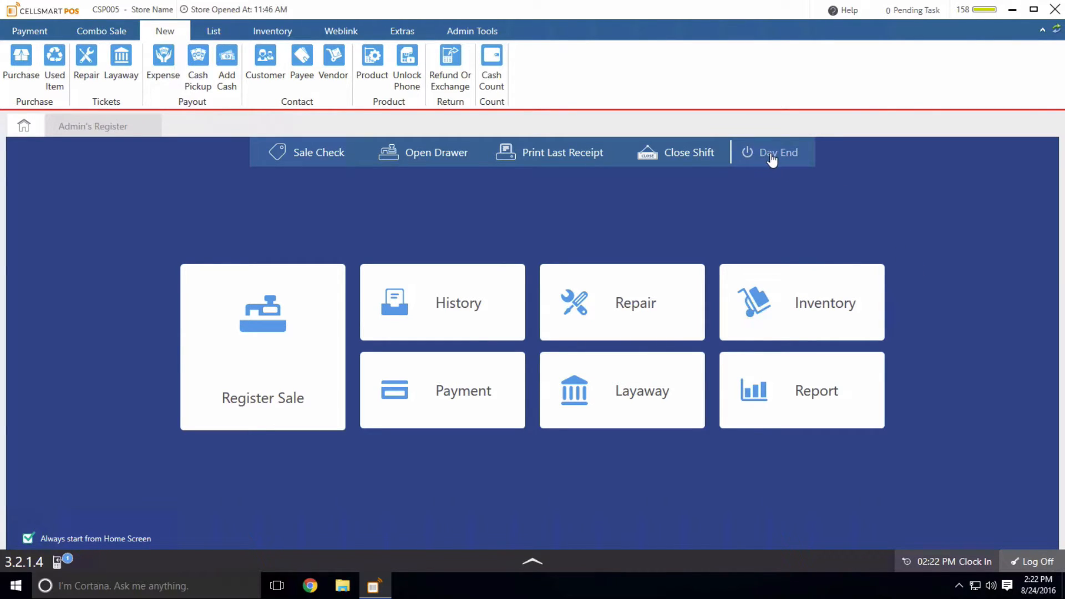
- Open Admin's Register and choose End Day from its right-click menu to reach Batch Closing
{"action": "left_click", "coordinate": [112, 125]}
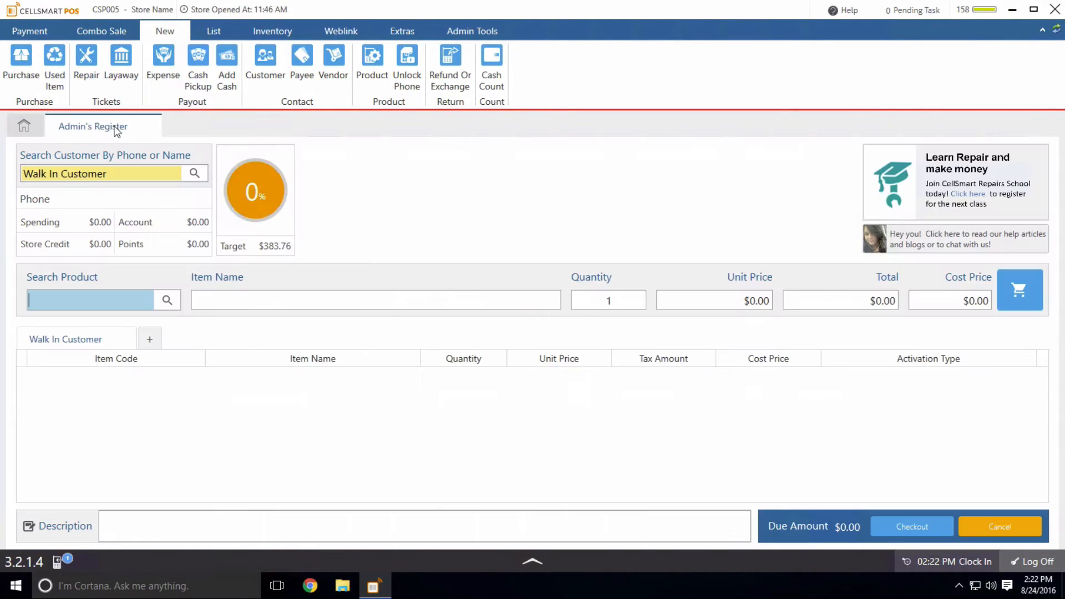
{"action": "right_click", "coordinate": [538, 184]}
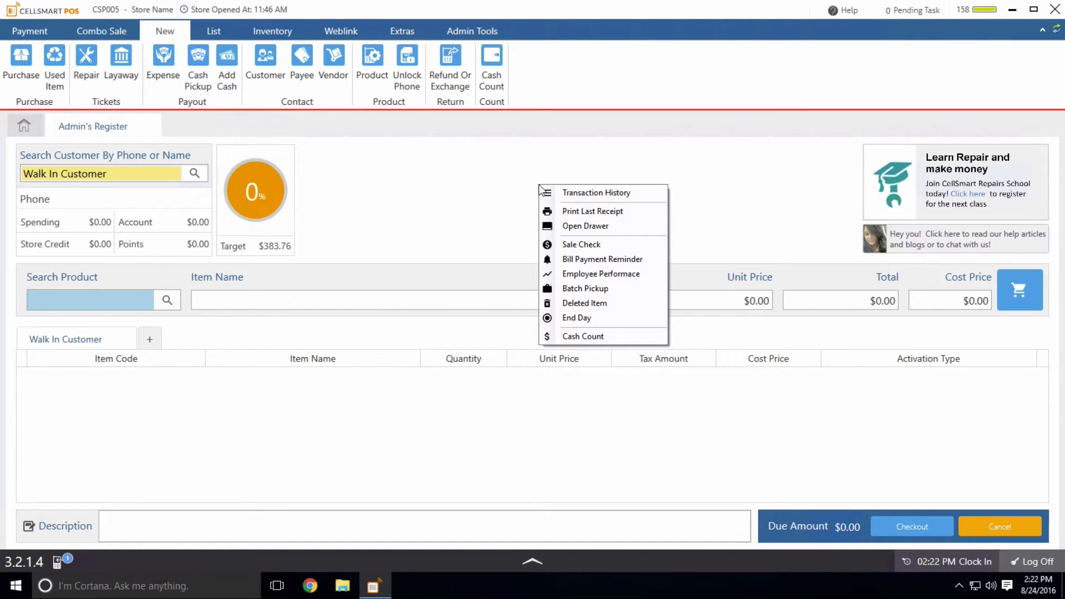
{"action": "left_click", "coordinate": [575, 318]}
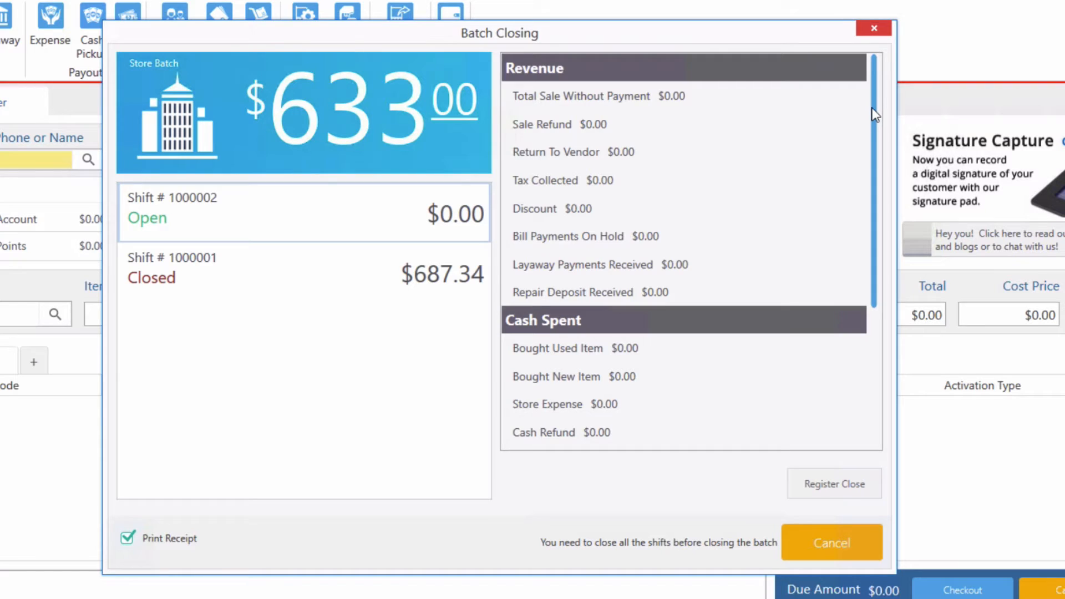
- Scroll the batch summary and review the totals of shift 1000001 and open shift 1000002
{"action": "left_click_drag", "start_coordinate": [875, 115], "coordinate": [858, 291]}
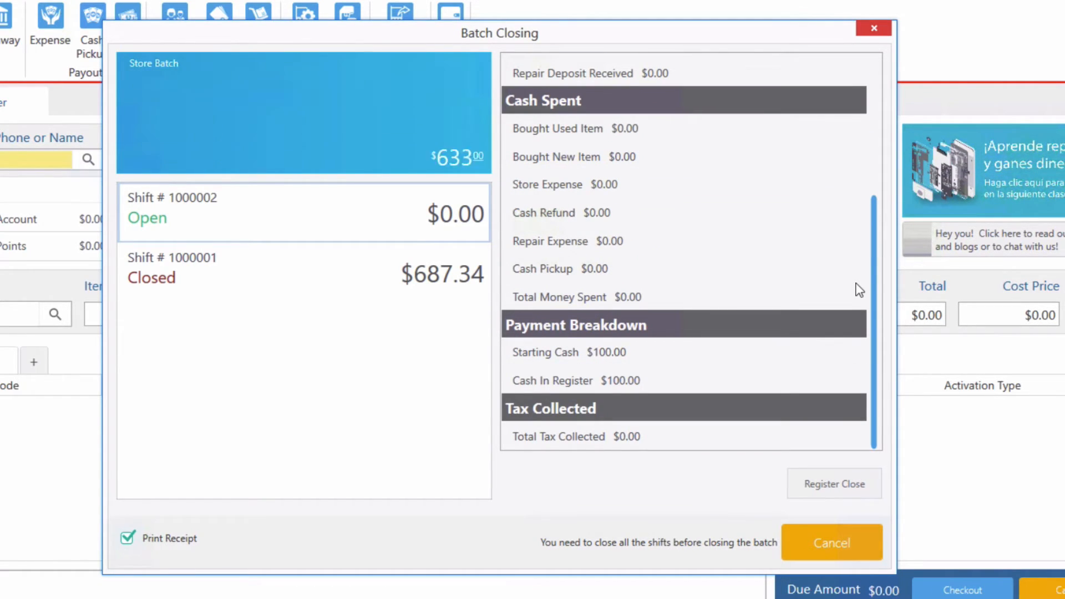
{"action": "left_click_drag", "start_coordinate": [872, 288], "coordinate": [875, 89]}
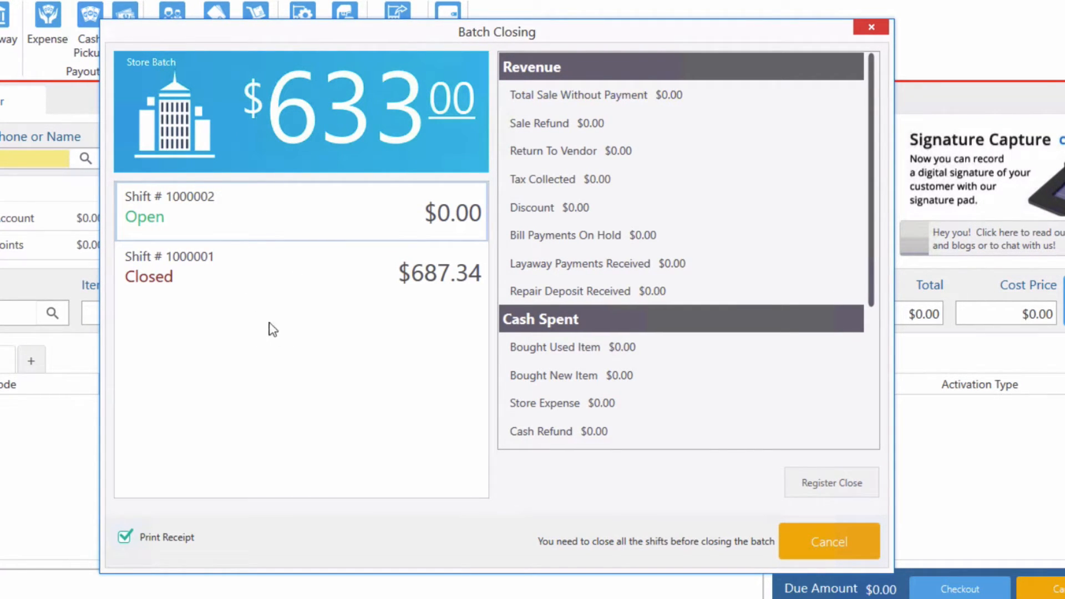
{"action": "left_click", "coordinate": [293, 282]}
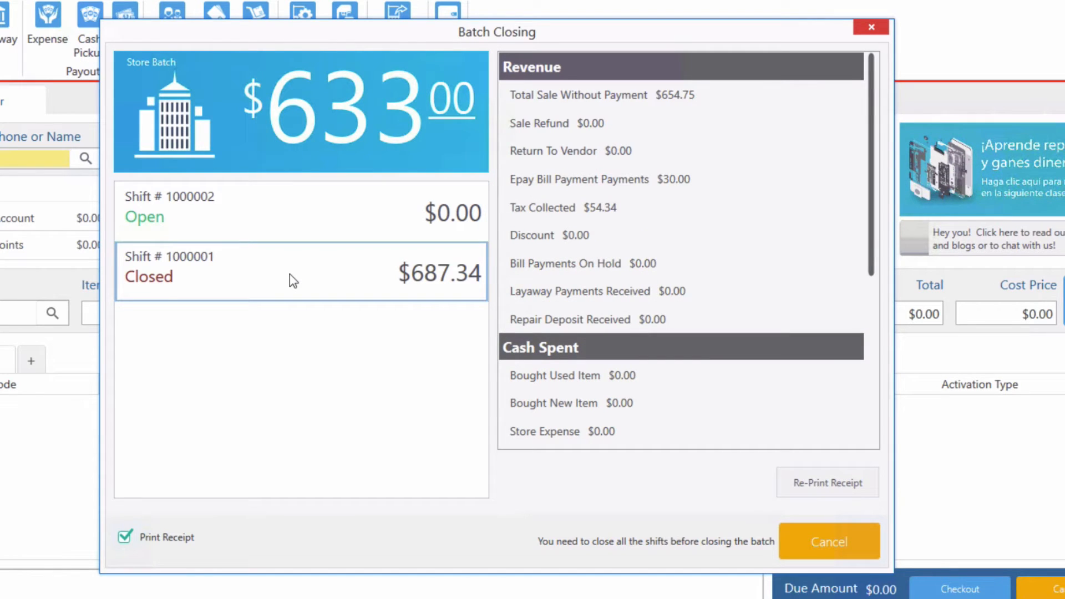
{"action": "left_click", "coordinate": [261, 220]}
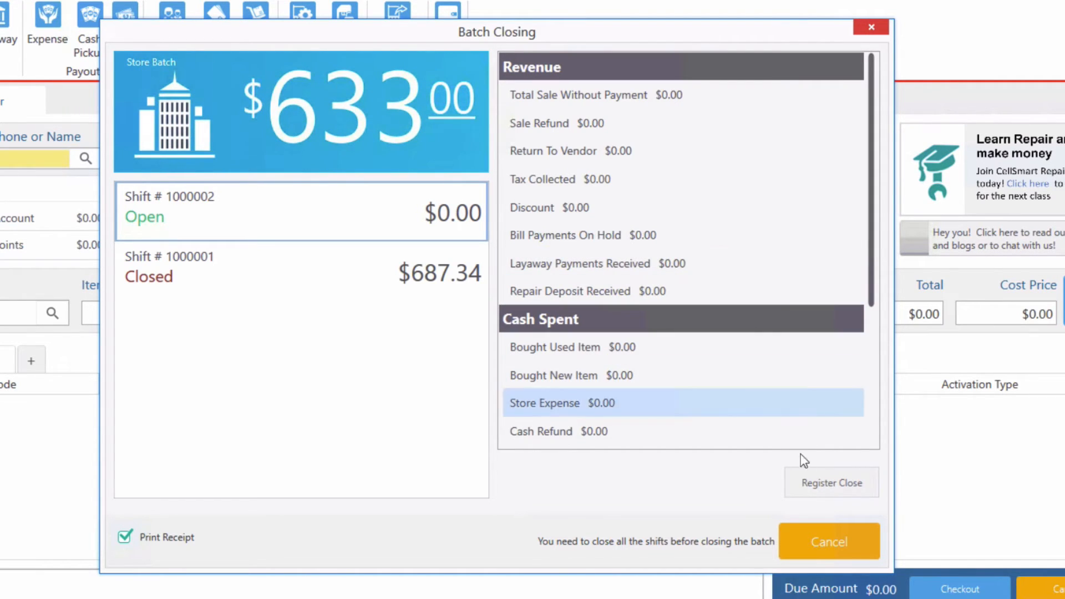
- Start closing open shift 1000002's register, authorizing with the administrator password
{"action": "left_click", "coordinate": [816, 484]}
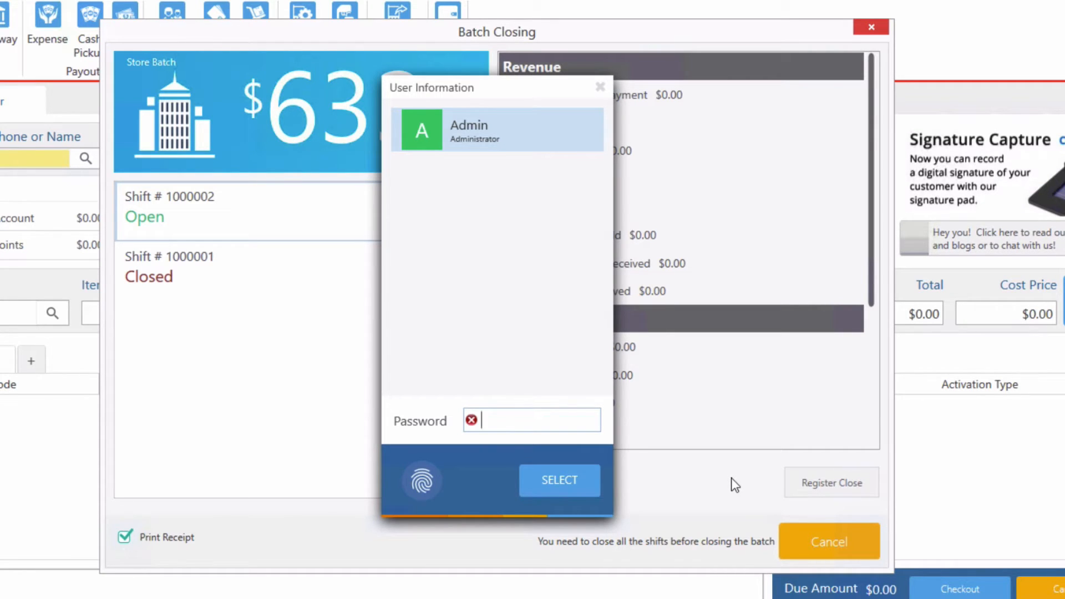
{"action": "type", "text": "******"}
{"action": "key", "text": "Return"}
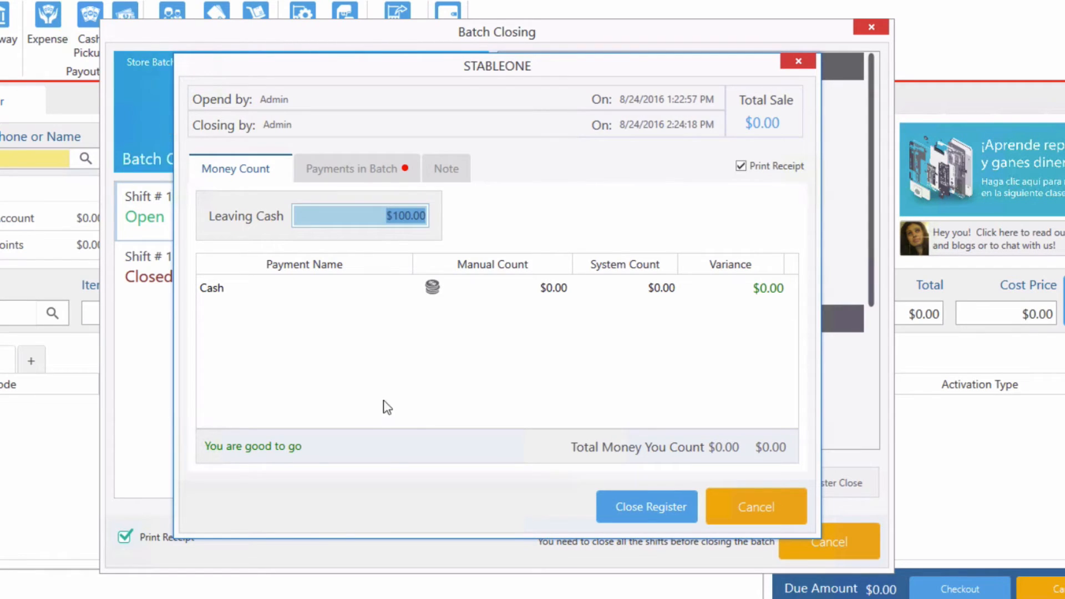
- Set the Epay Bill Payment provider amount to 3, then close shift 1000002's register
{"action": "left_click", "coordinate": [336, 170]}
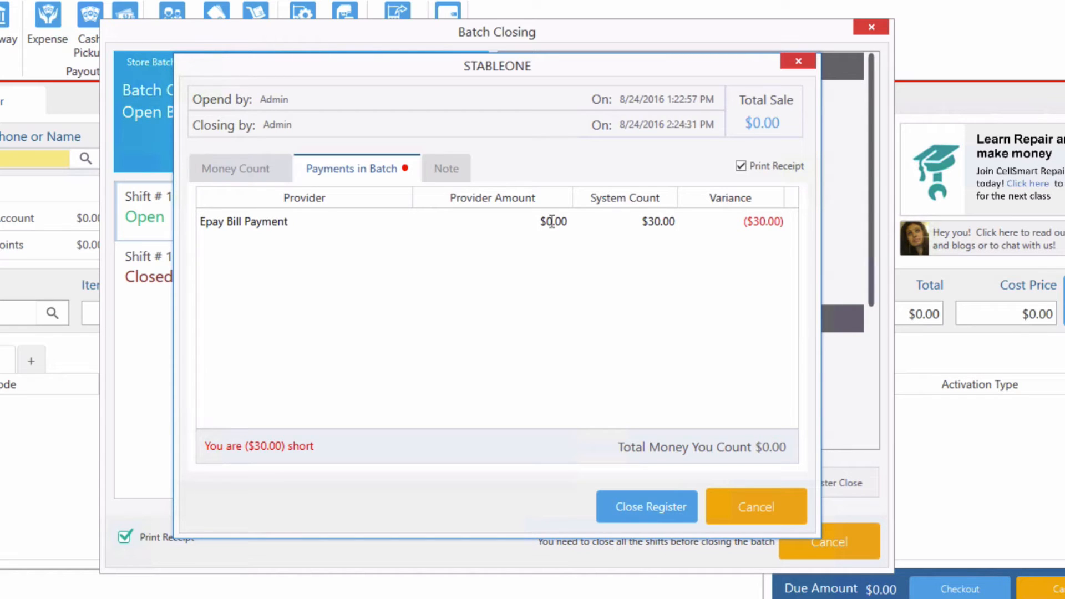
{"action": "left_click", "coordinate": [549, 221]}
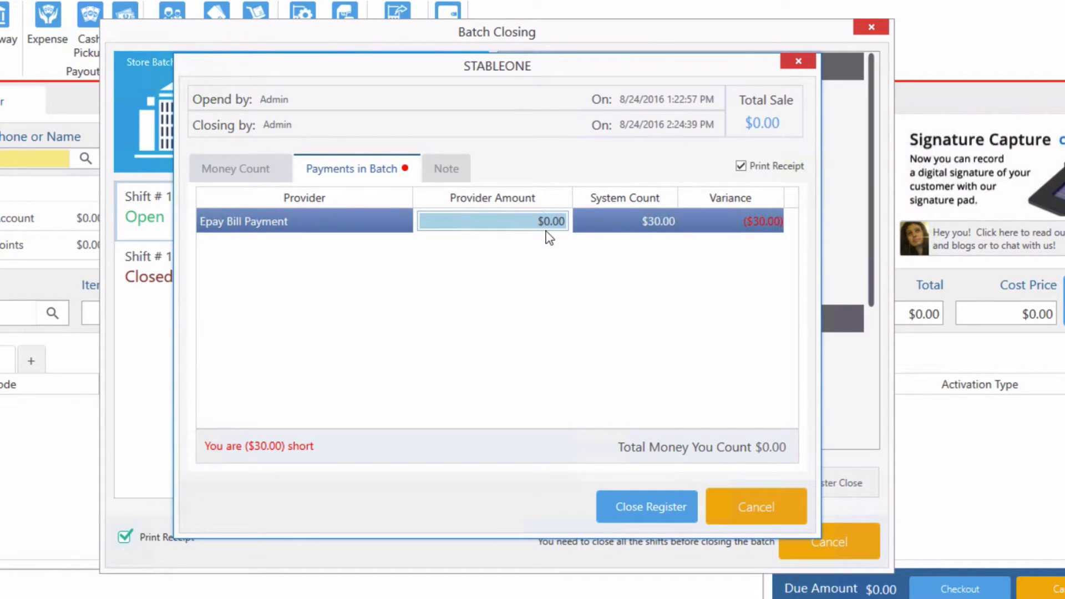
{"action": "type", "text": "3"}
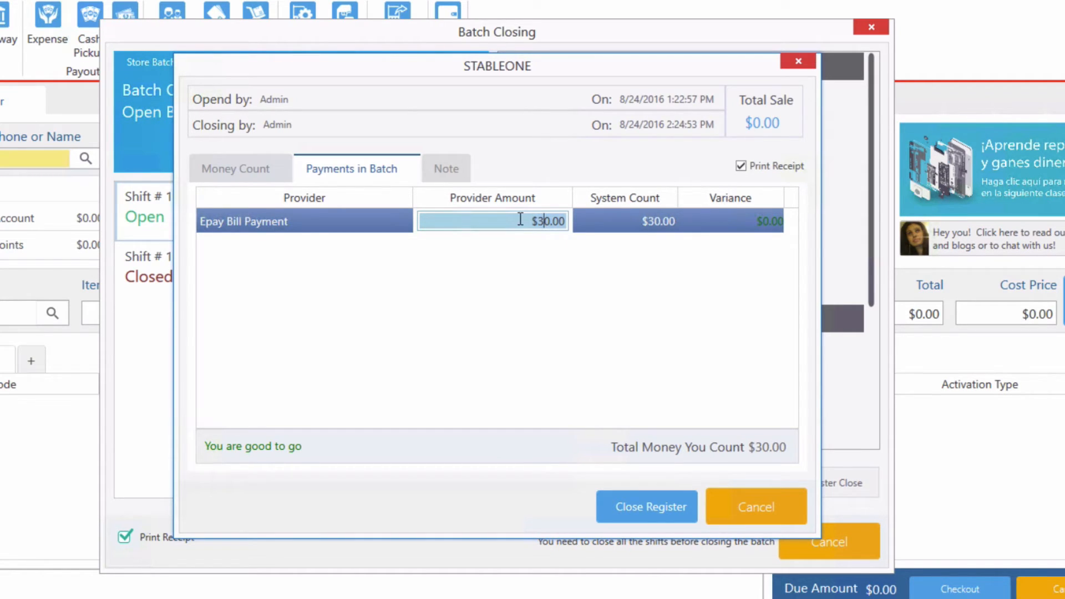
{"action": "left_click", "coordinate": [261, 165]}
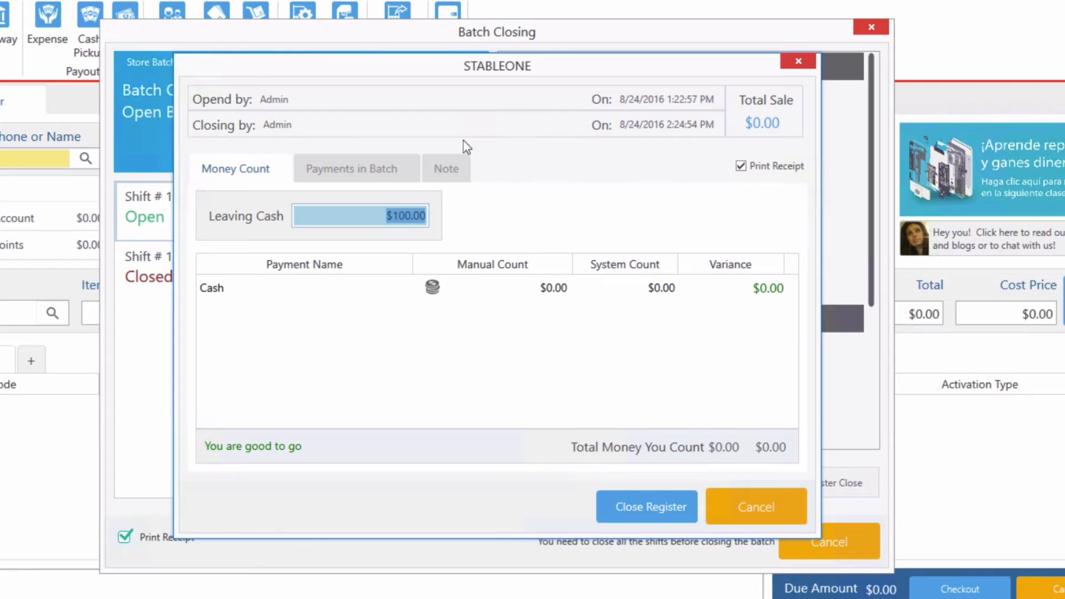
{"action": "left_click", "coordinate": [645, 506]}
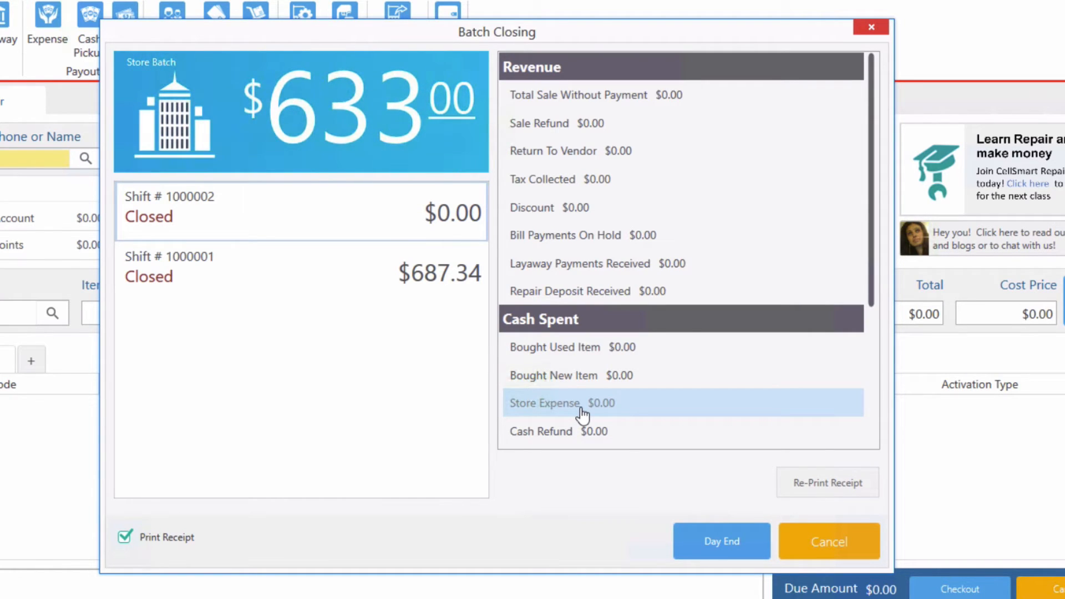
- End the day for the $633.00 store batch in Batch Closing
{"action": "left_click", "coordinate": [713, 544]}
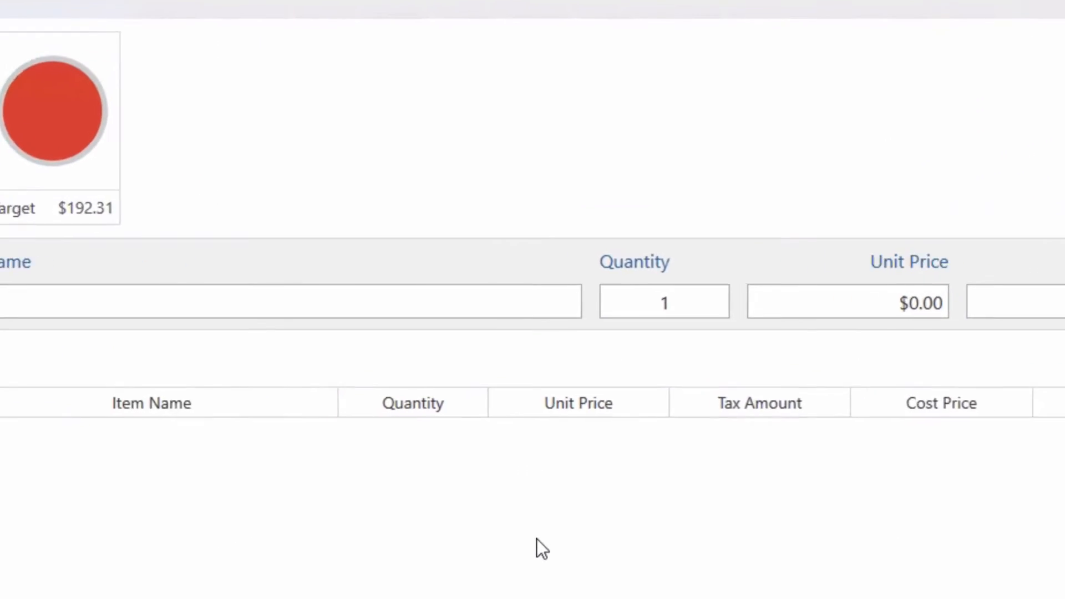
- Open the Cash Counter from the register's right-click Cash Count option
{"action": "right_click", "coordinate": [526, 248]}
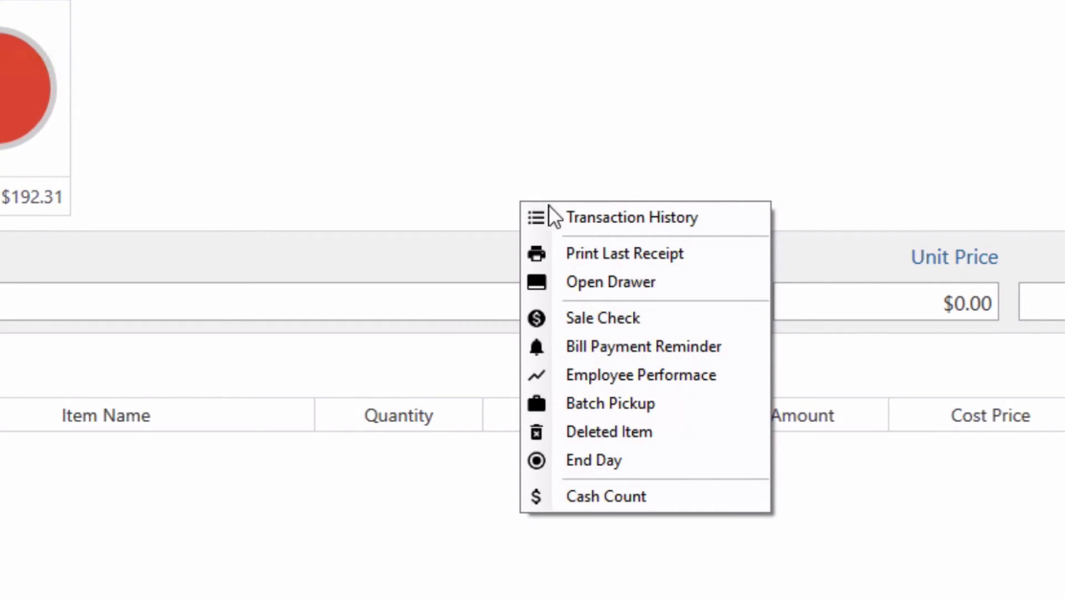
{"action": "left_click", "coordinate": [593, 494]}
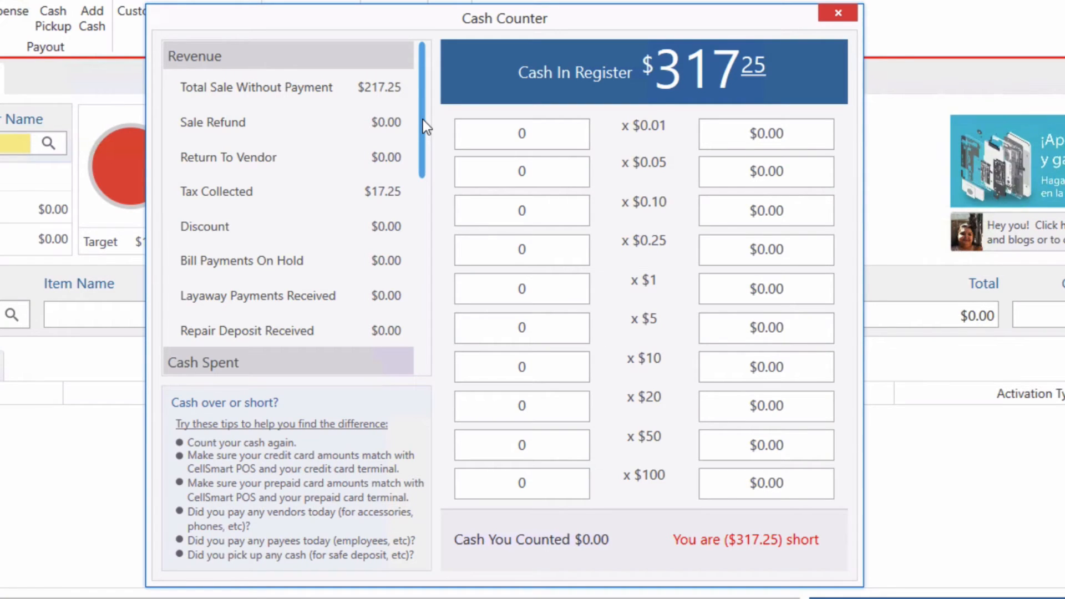
{"action": "left_click_drag", "start_coordinate": [424, 126], "coordinate": [421, 312]}
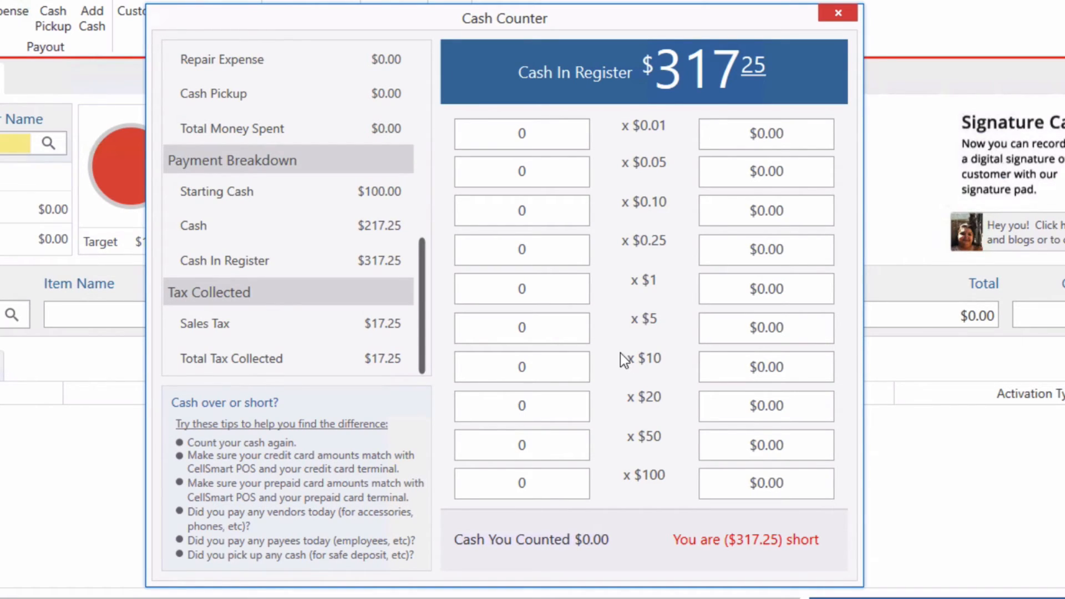
- Enter counts of 4×$50, 1×$100, 1×$10, 1×$5, 2×$1 and 1 quarter, totalling $317.25
{"action": "left_click", "coordinate": [538, 450]}
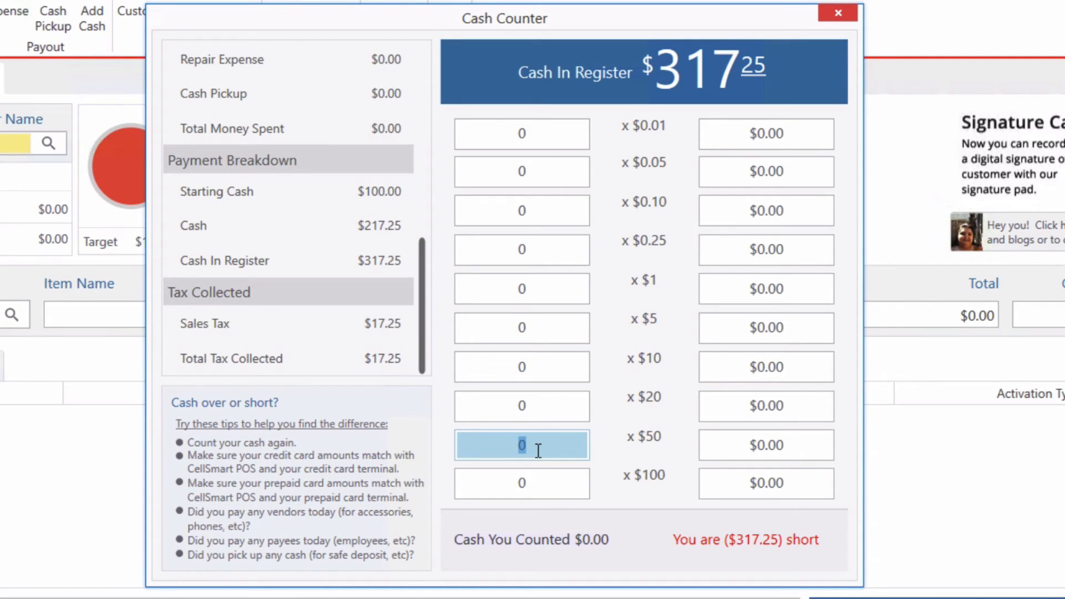
{"action": "type", "text": "4"}
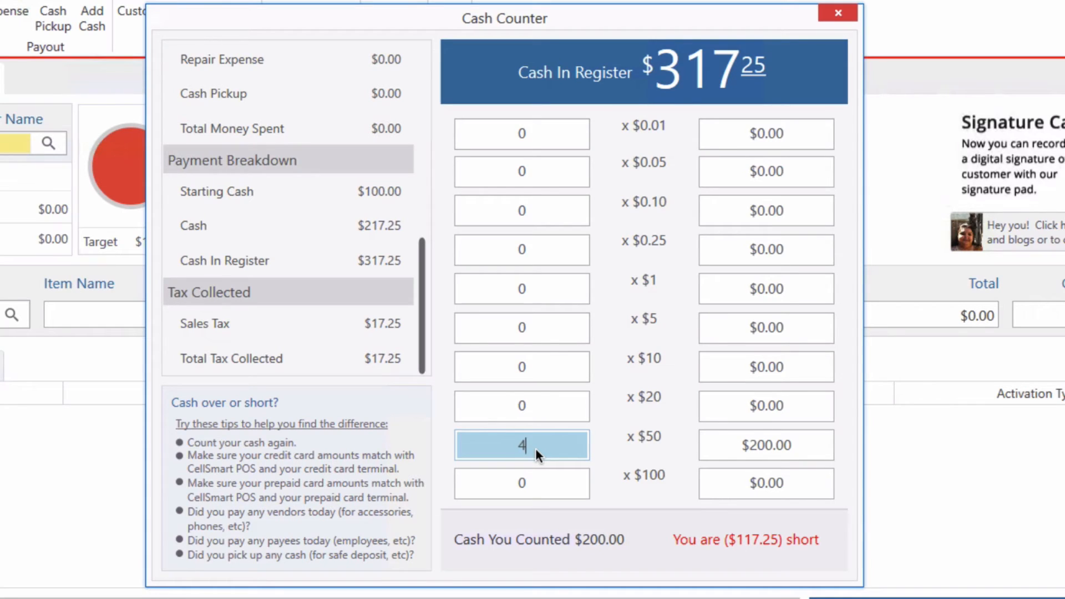
{"action": "left_click", "coordinate": [532, 483]}
{"action": "type", "text": "1"}
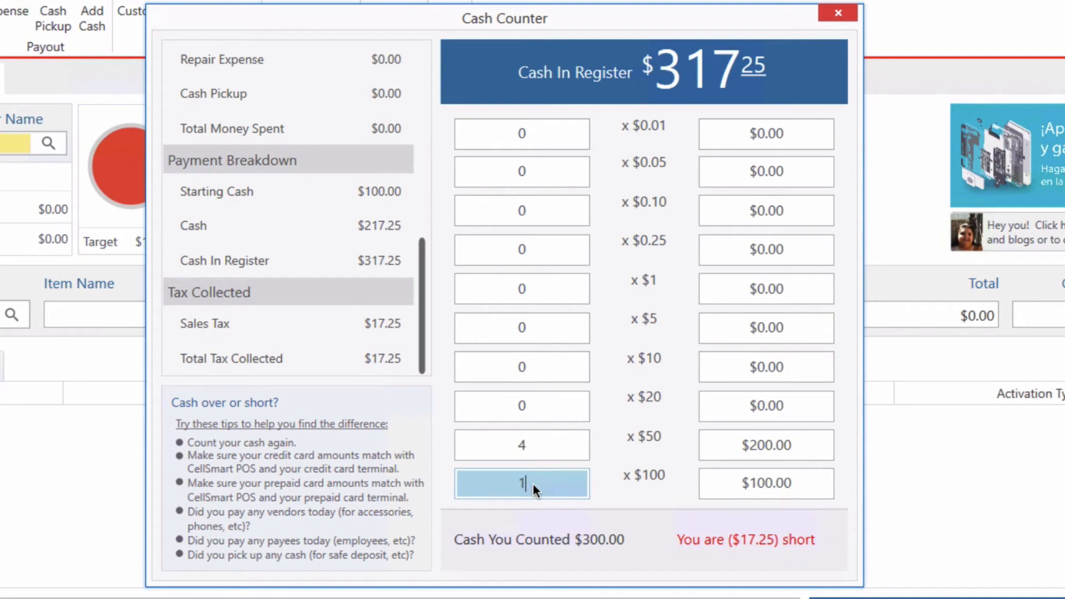
{"action": "left_click", "coordinate": [541, 368]}
{"action": "type", "text": "1"}
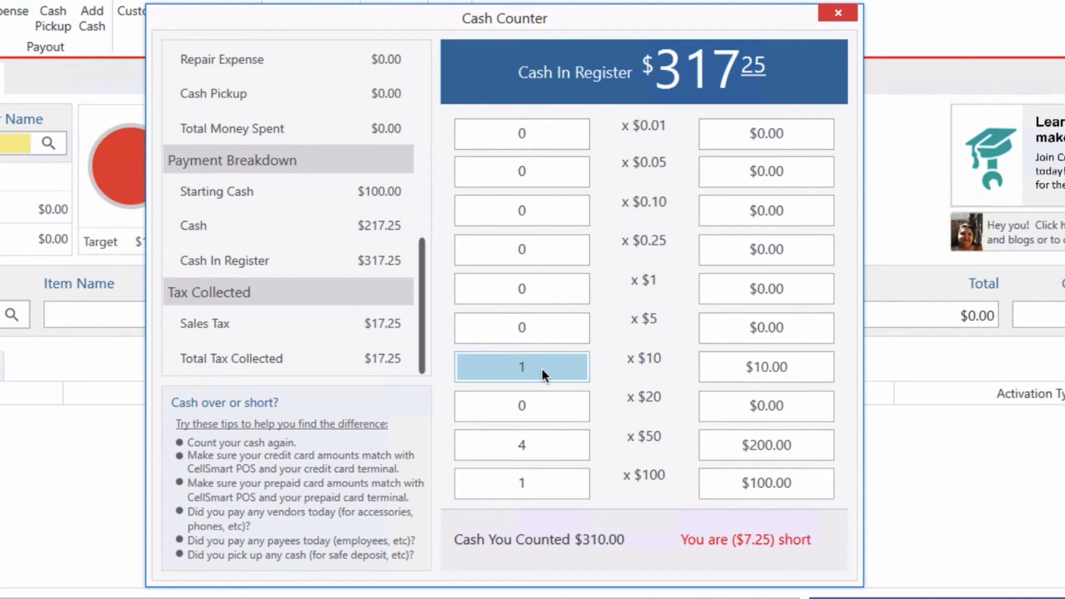
{"action": "left_click", "coordinate": [539, 325]}
{"action": "type", "text": "1"}
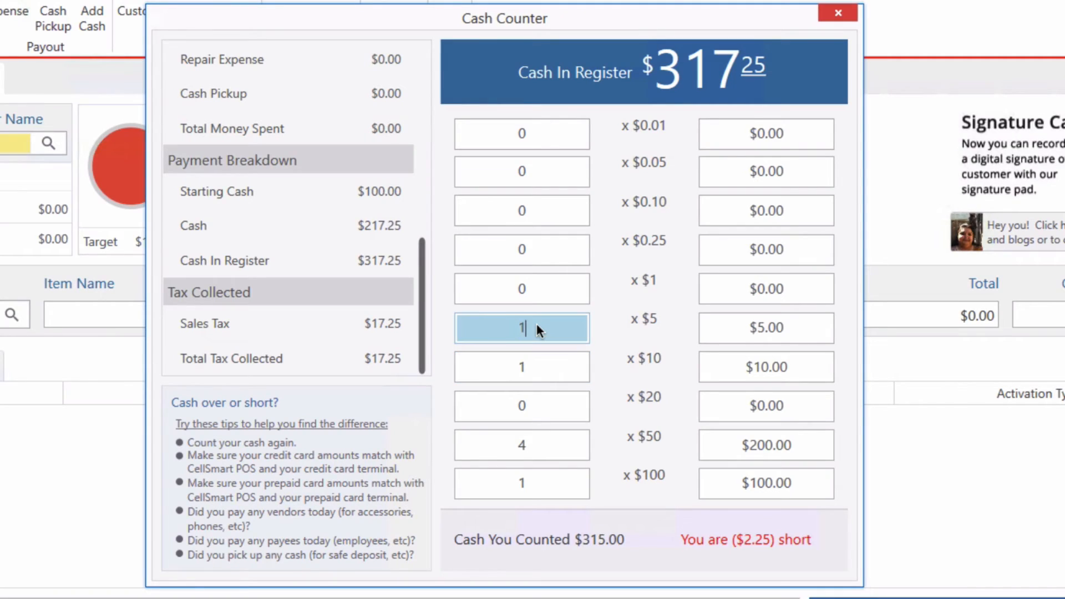
{"action": "left_click", "coordinate": [543, 286]}
{"action": "type", "text": "2"}
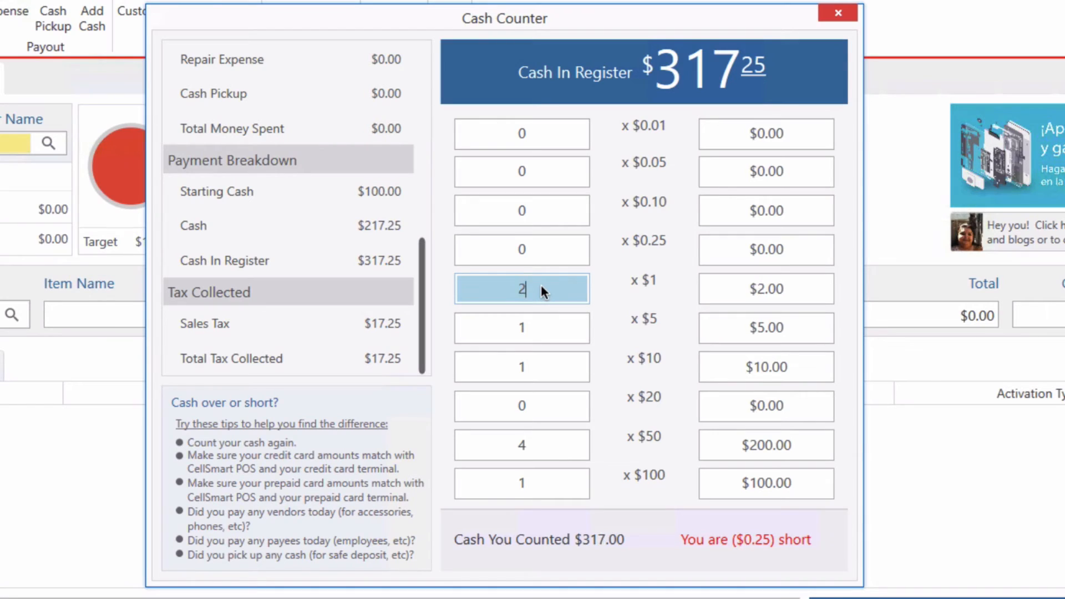
{"action": "left_click", "coordinate": [551, 250]}
{"action": "type", "text": "1"}
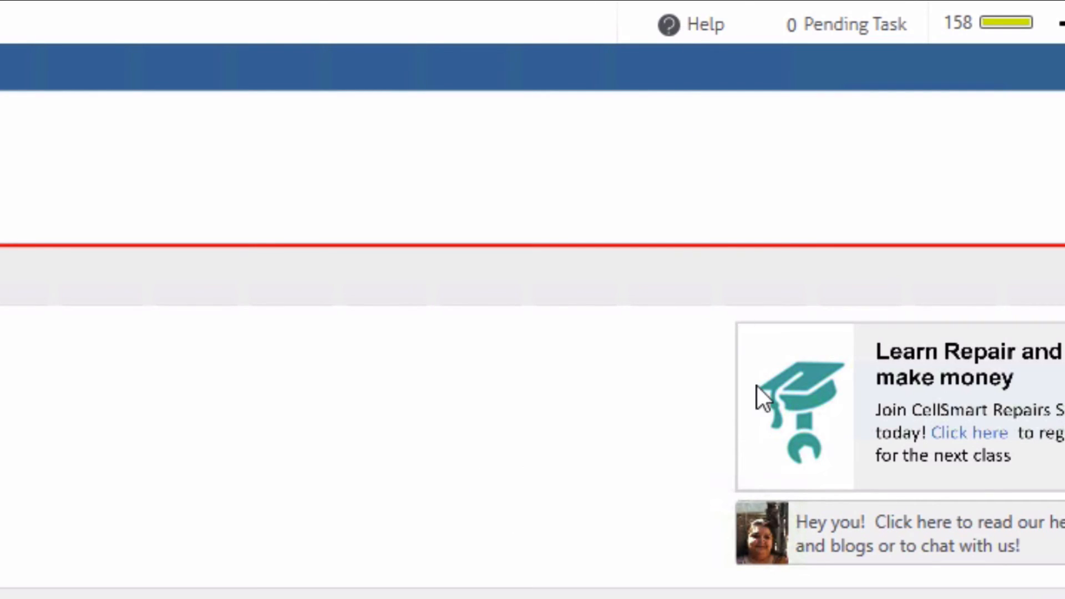
- Open CellSmart POS Help and search the knowledge base for 'repair', scrolling the results
{"action": "left_click", "coordinate": [704, 25]}
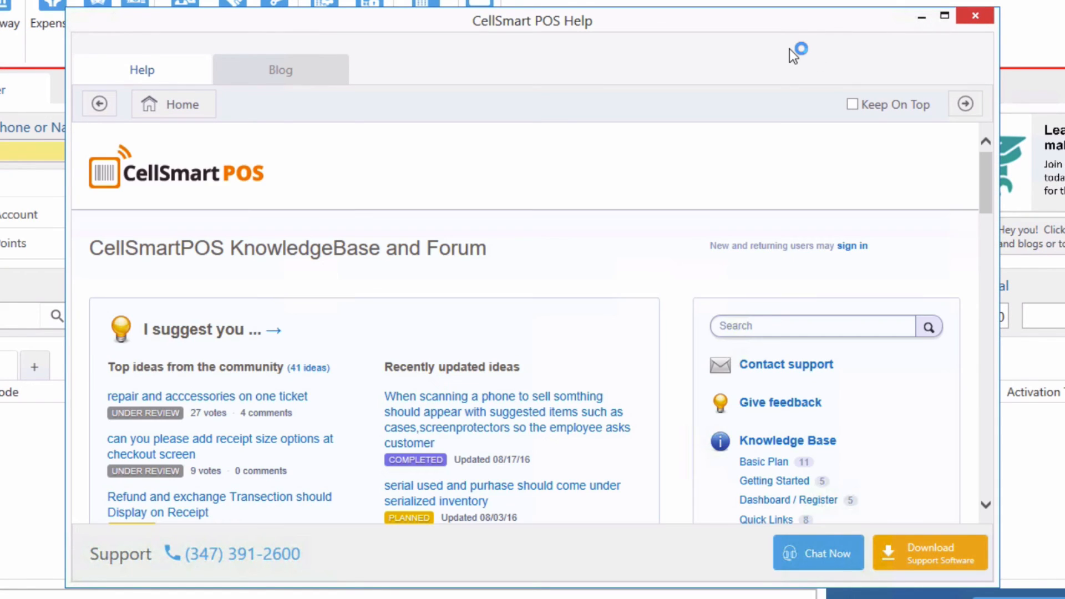
{"action": "left_click_drag", "start_coordinate": [980, 167], "coordinate": [977, 215]}
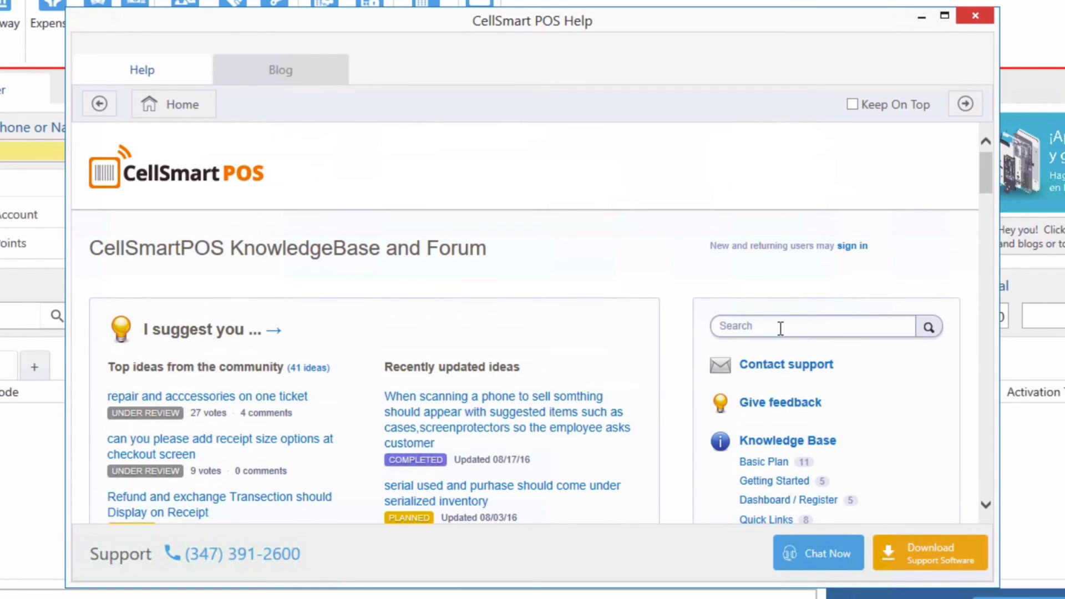
{"action": "left_click", "coordinate": [780, 328]}
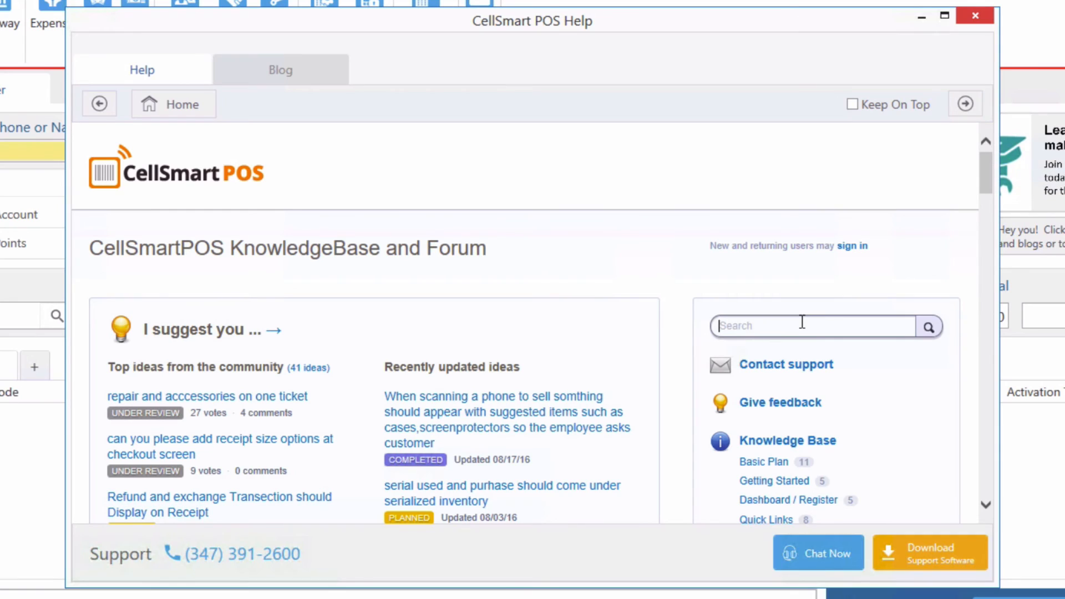
{"action": "type", "text": "repair"}
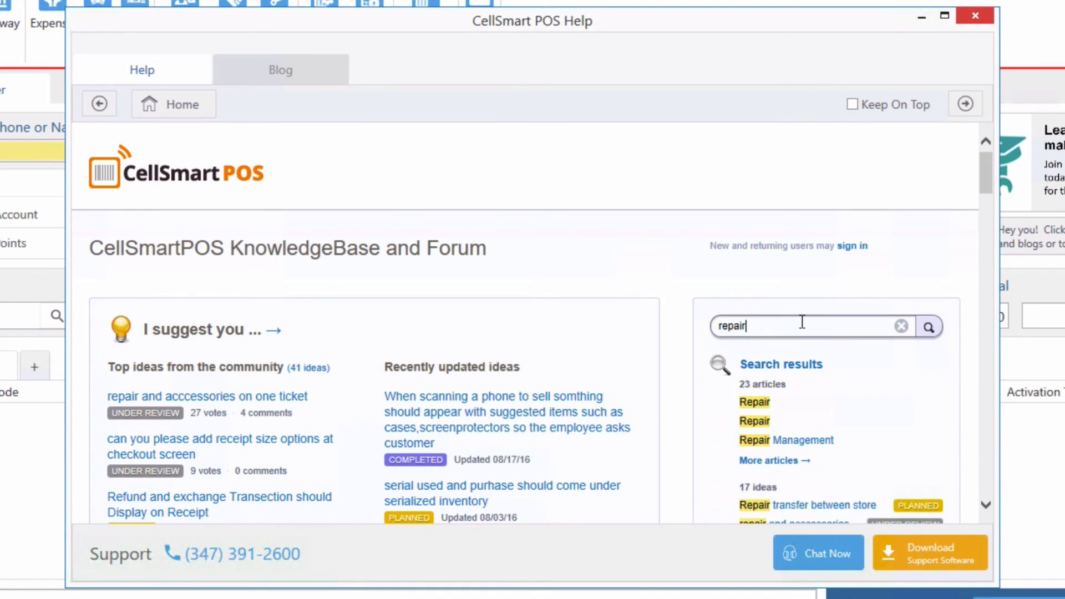
{"action": "left_click_drag", "start_coordinate": [986, 166], "coordinate": [986, 179]}
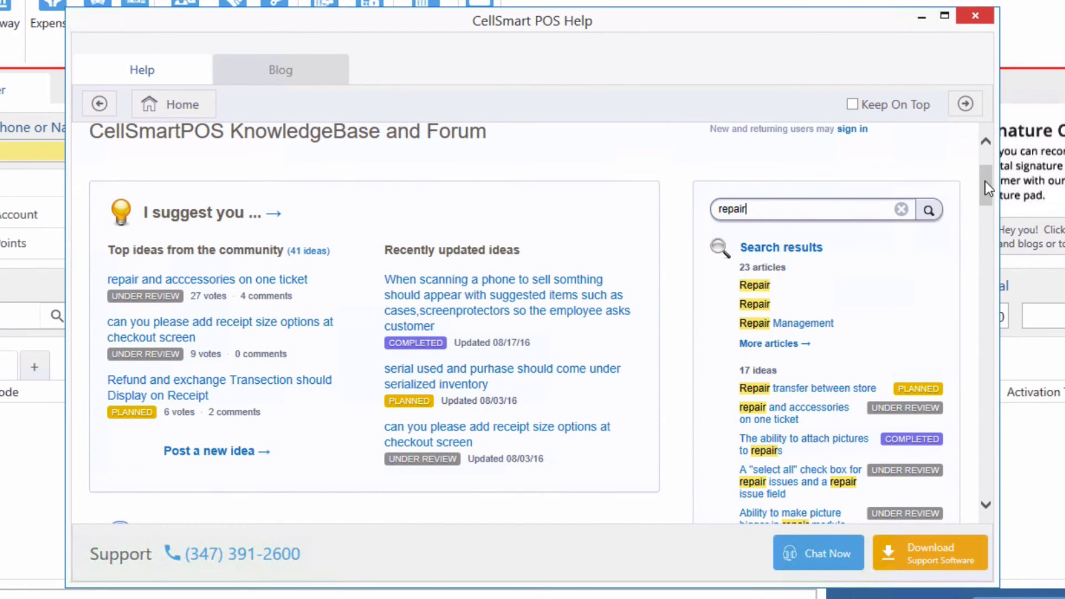
{"action": "left_click_drag", "start_coordinate": [985, 181], "coordinate": [992, 189]}
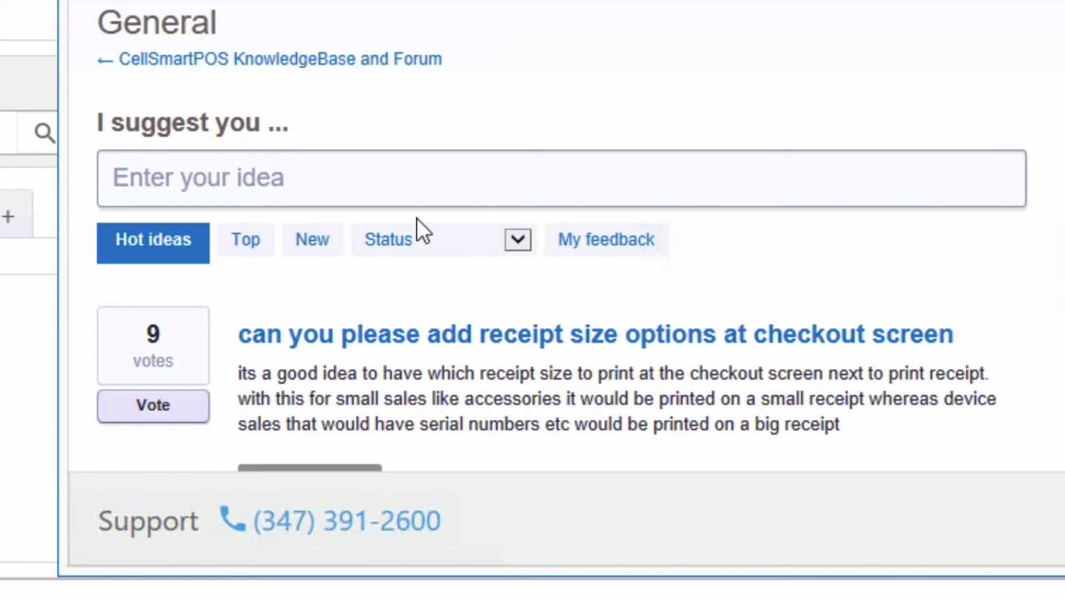
- Draft a suggestion titled 'New idea' and choose Post a new idea
{"action": "scroll", "coordinate": [417, 222], "scroll_direction": "down", "scroll_amount": 5}
{"action": "scroll", "coordinate": [327, 17], "scroll_direction": "up", "scroll_amount": 3}
{"action": "left_click", "coordinate": [266, 86]}
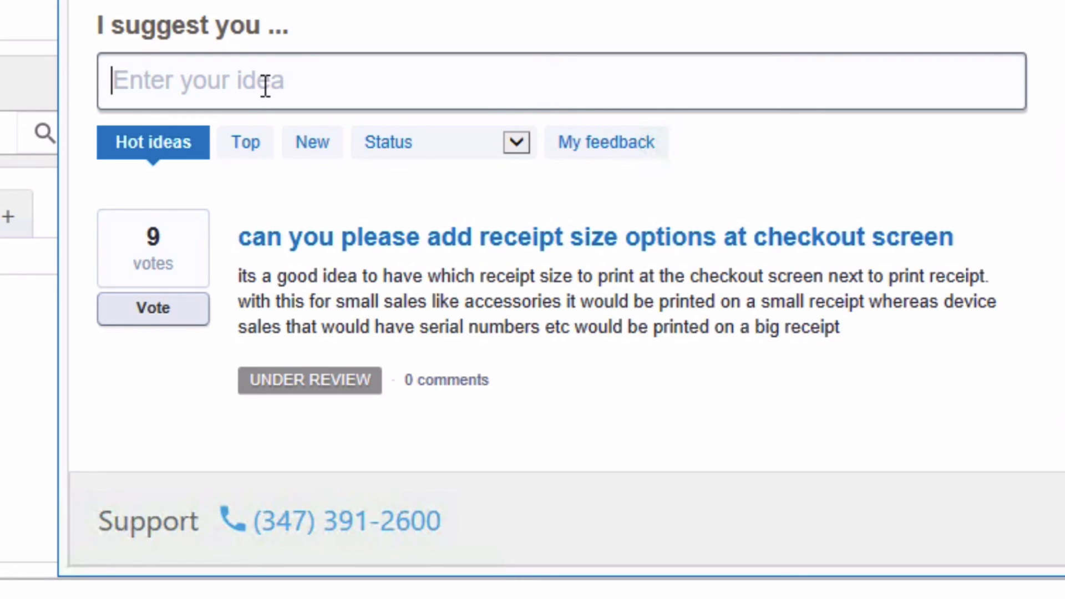
{"action": "type", "text": "New idea"}
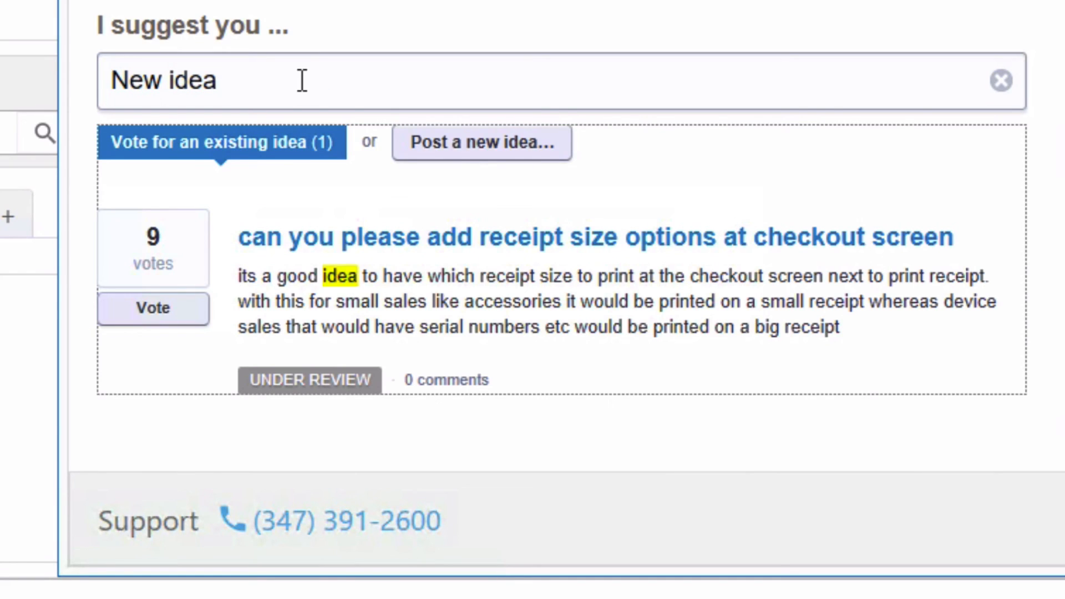
{"action": "left_click", "coordinate": [502, 155]}
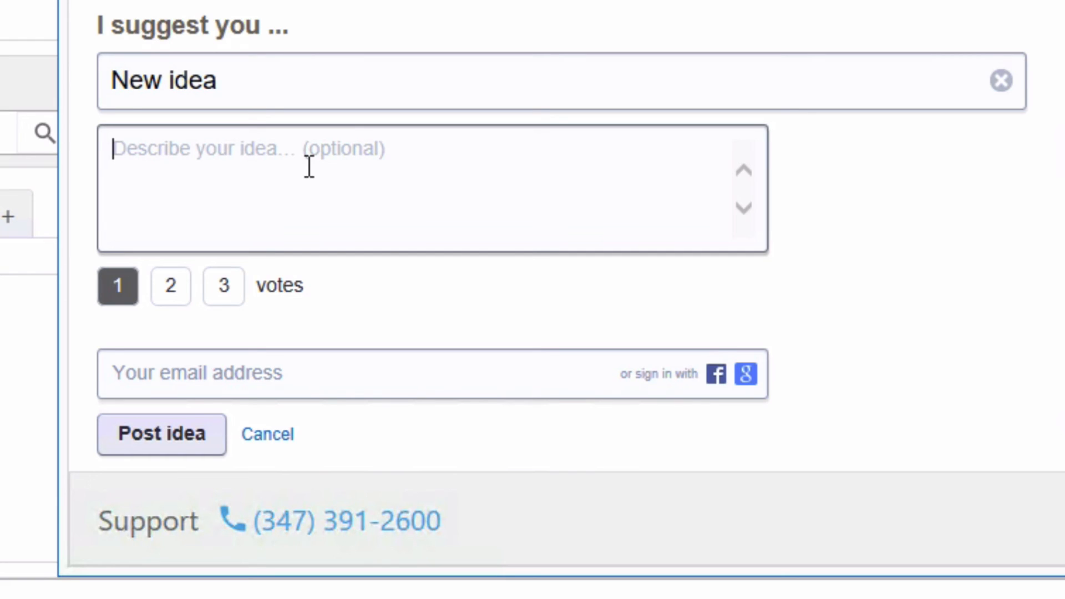
- Select the idea form's e-mail field and start a support live chat with Chat Now
{"action": "left_click", "coordinate": [236, 363]}
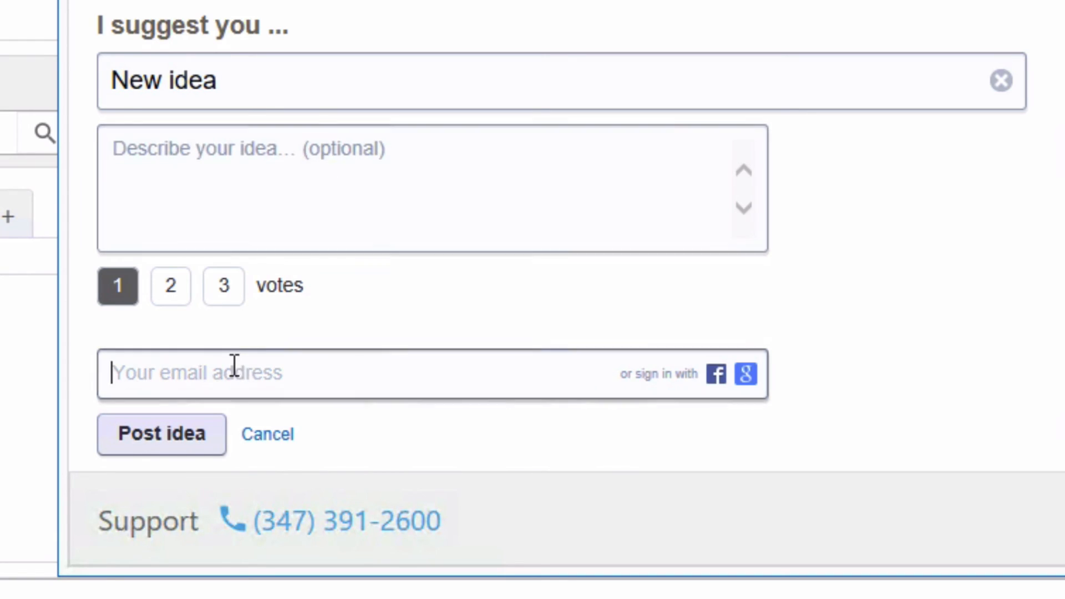
{"action": "scroll", "coordinate": [243, 320], "scroll_direction": "down", "scroll_amount": 3}
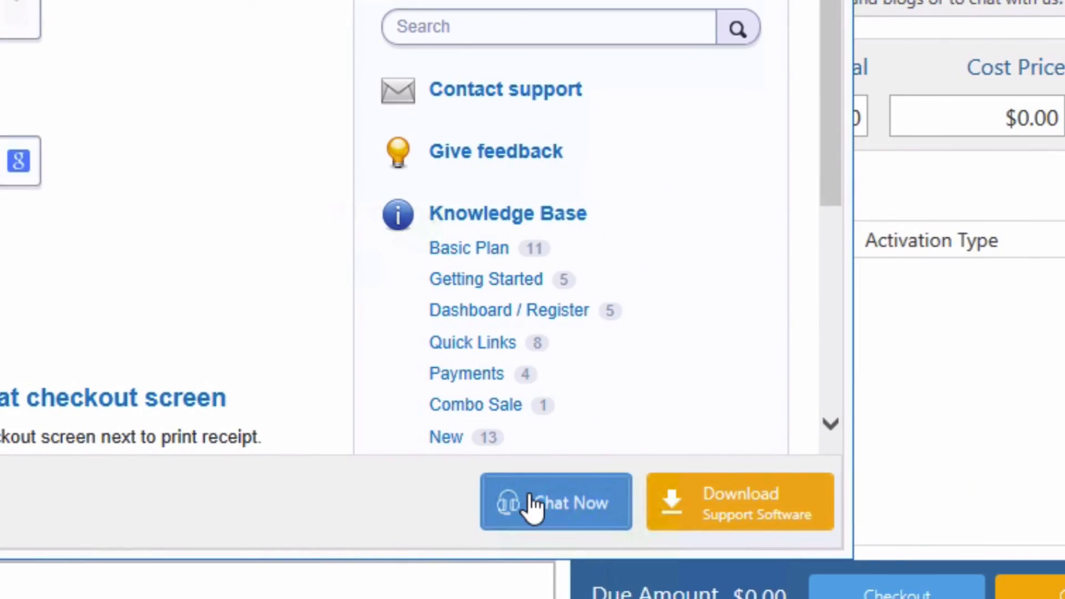
{"action": "left_click", "coordinate": [532, 504]}
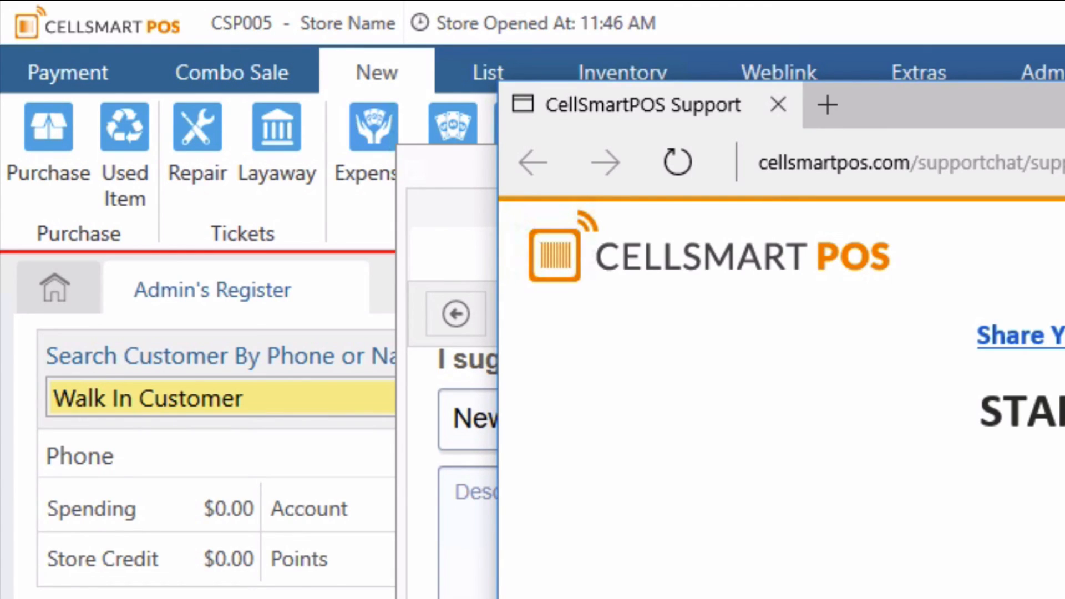
- Enter the store's CSP ID in the support chat box, then select and delete it
{"action": "type", "text": "CSp005"}
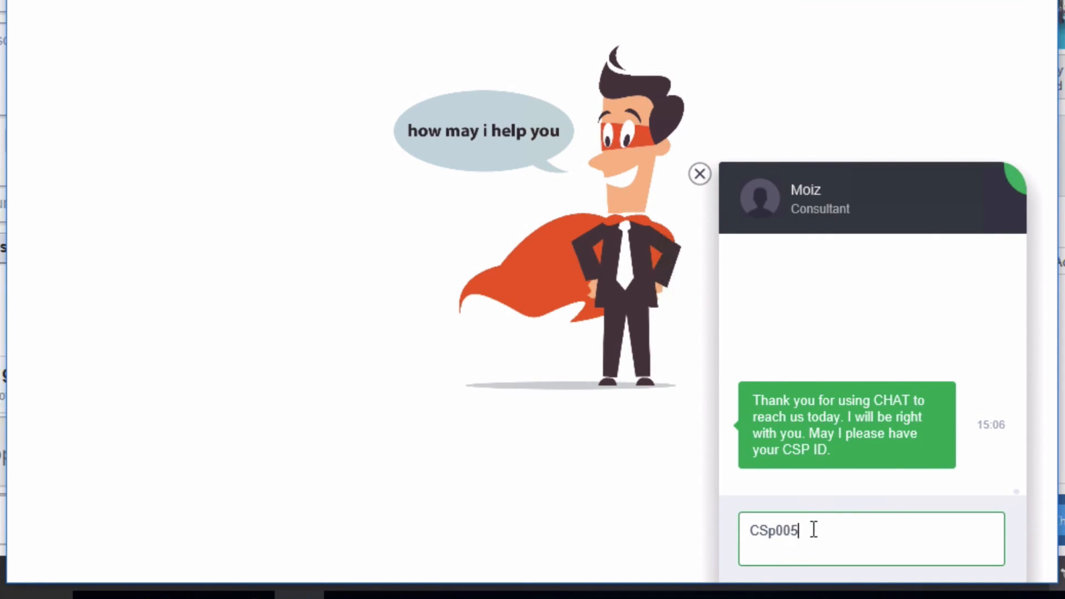
{"action": "key", "text": "ctrl+a"}
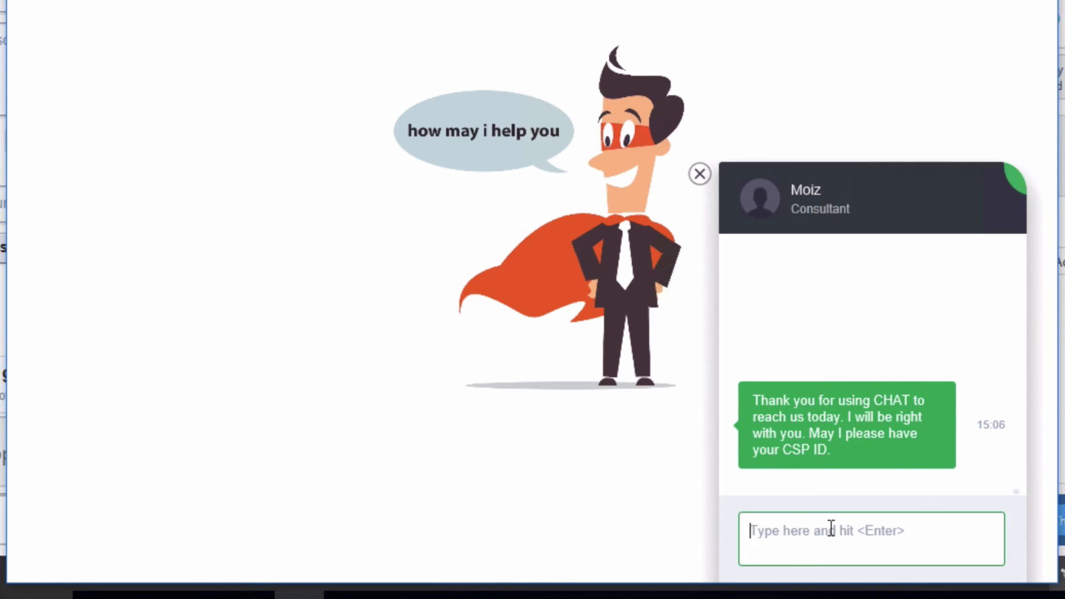
{"action": "key", "text": "BackSpace"}
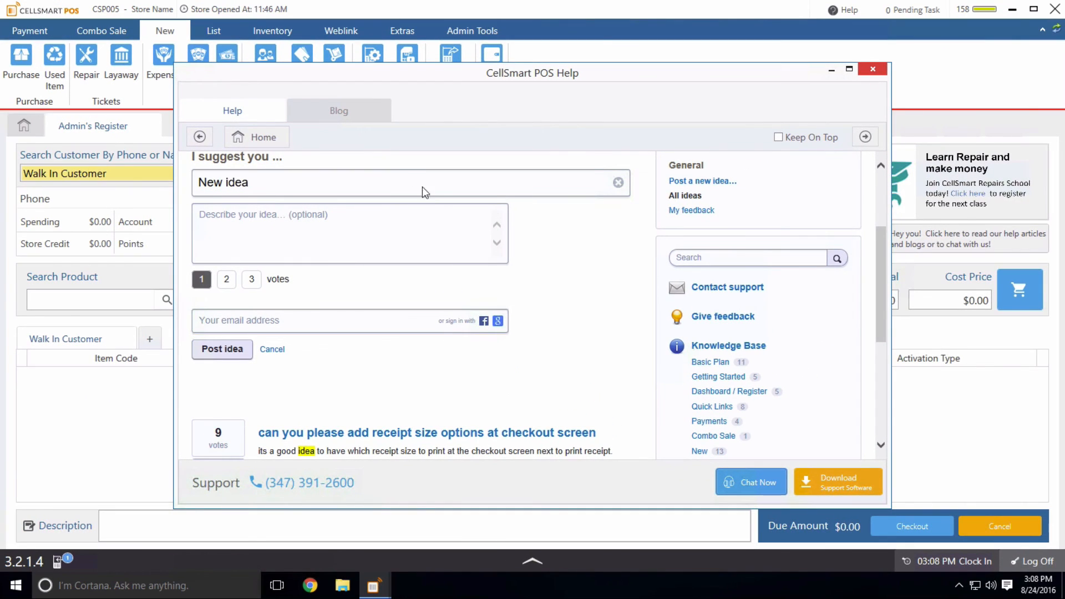
- Switch the Help window to the Blog tab and scroll through the blog
{"action": "left_click", "coordinate": [348, 111]}
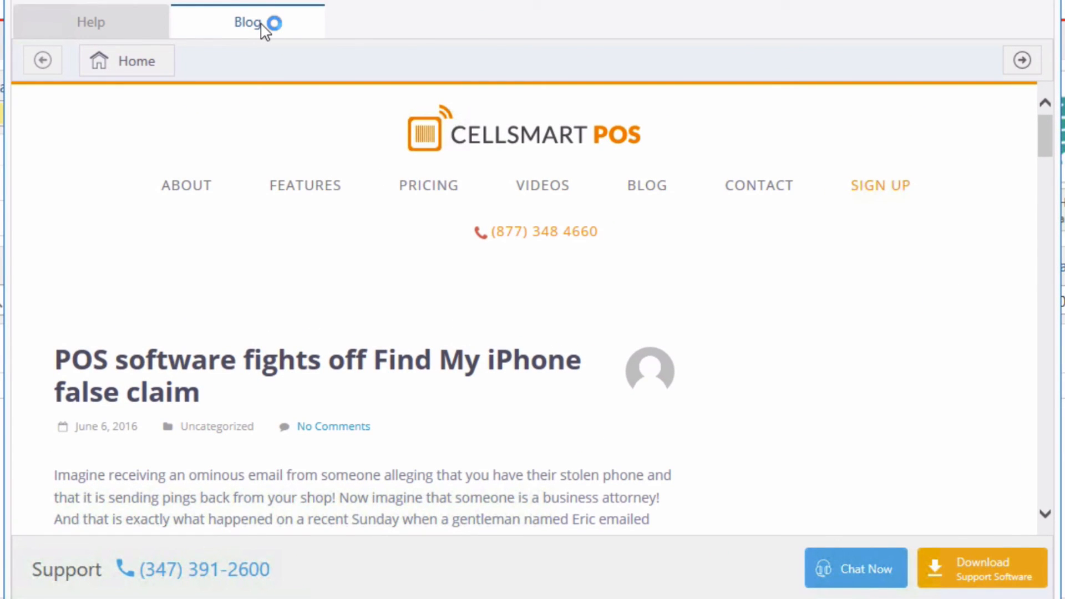
{"action": "mouse_move", "coordinate": [1044, 131]}
{"action": "left_mouse_down"}
{"action": "mouse_move", "coordinate": [1034, 238]}
{"action": "mouse_move", "coordinate": [1039, 150]}
{"action": "left_mouse_up"}
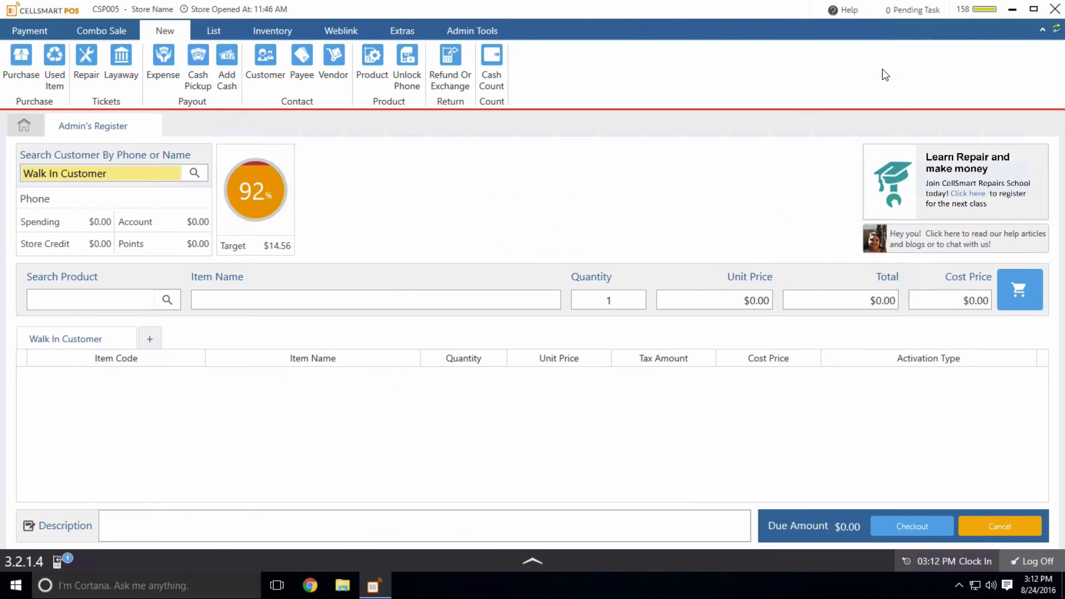